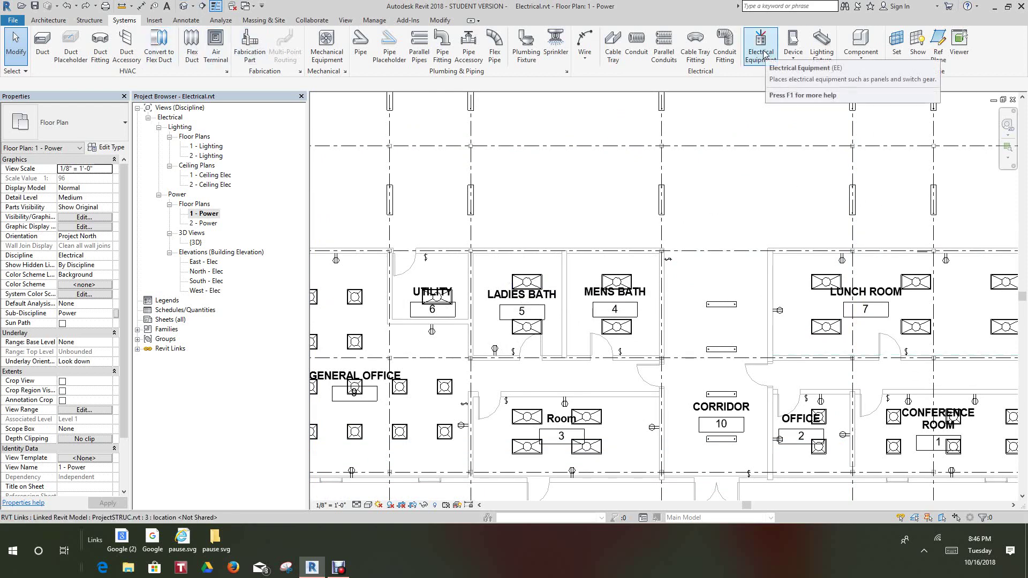
Start placing electrical equipment, widen the properties palette, and browse the available equipment types without placing any.
{"action": "left_click", "coordinate": [635, 39]}
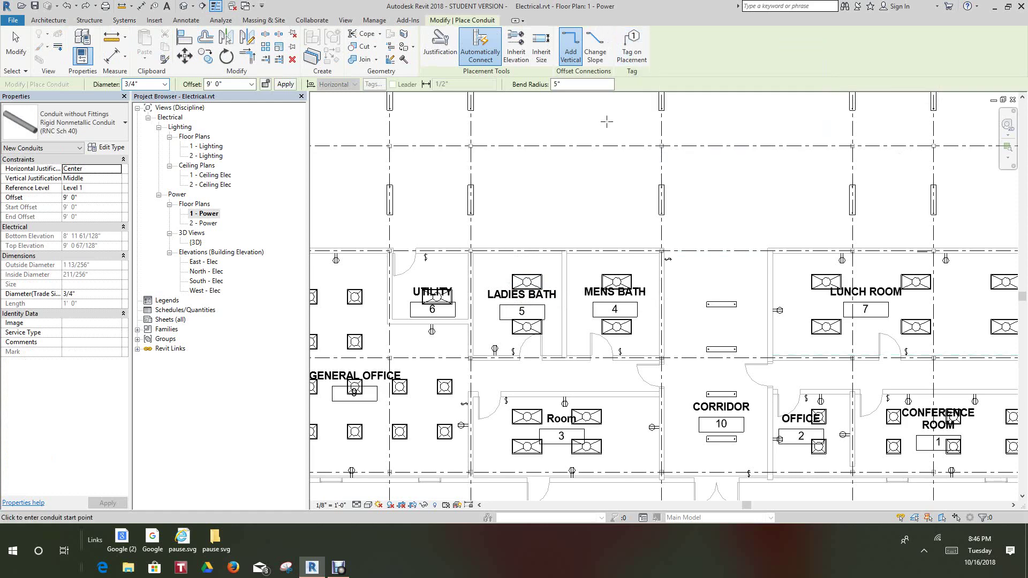
{"action": "left_click", "coordinate": [116, 22]}
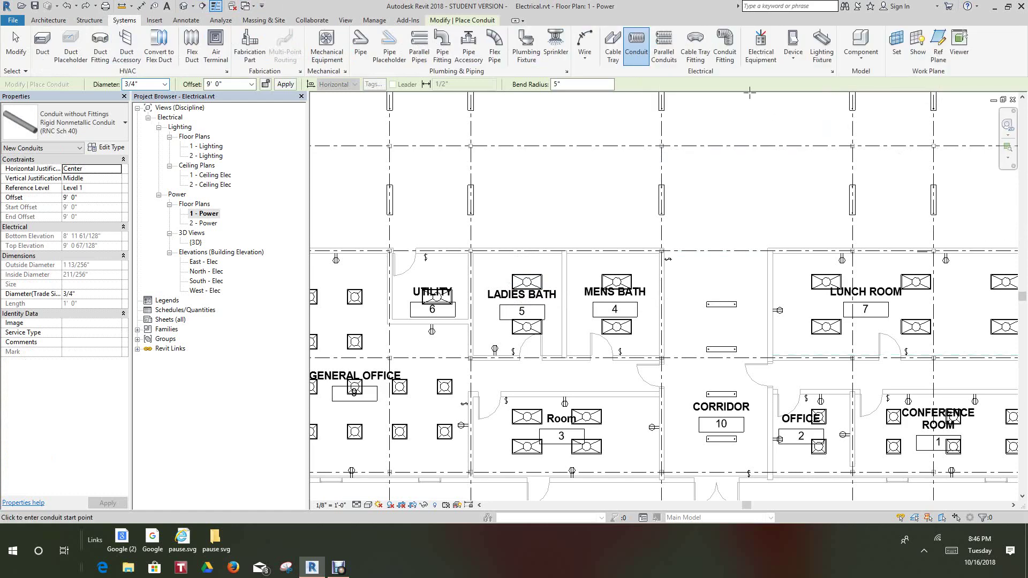
{"action": "left_click", "coordinate": [766, 56]}
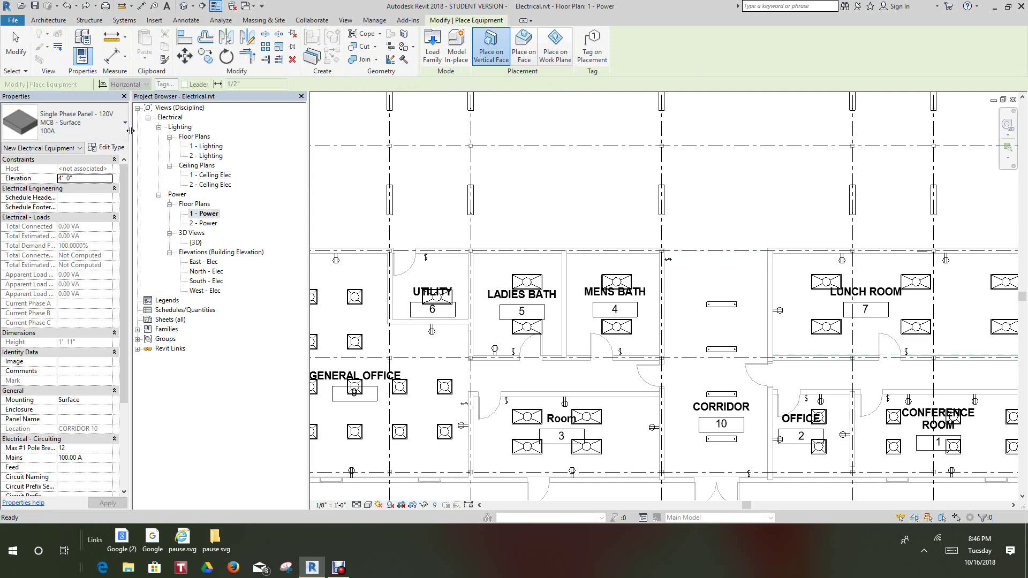
{"action": "left_click_drag", "start_coordinate": [131, 138], "coordinate": [194, 146]}
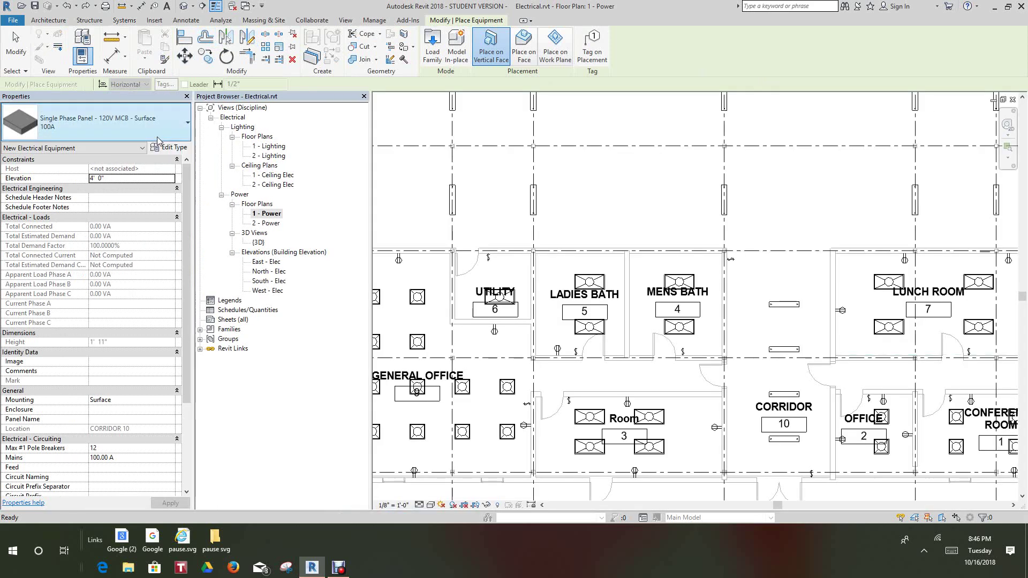
{"action": "left_click", "coordinate": [188, 126]}
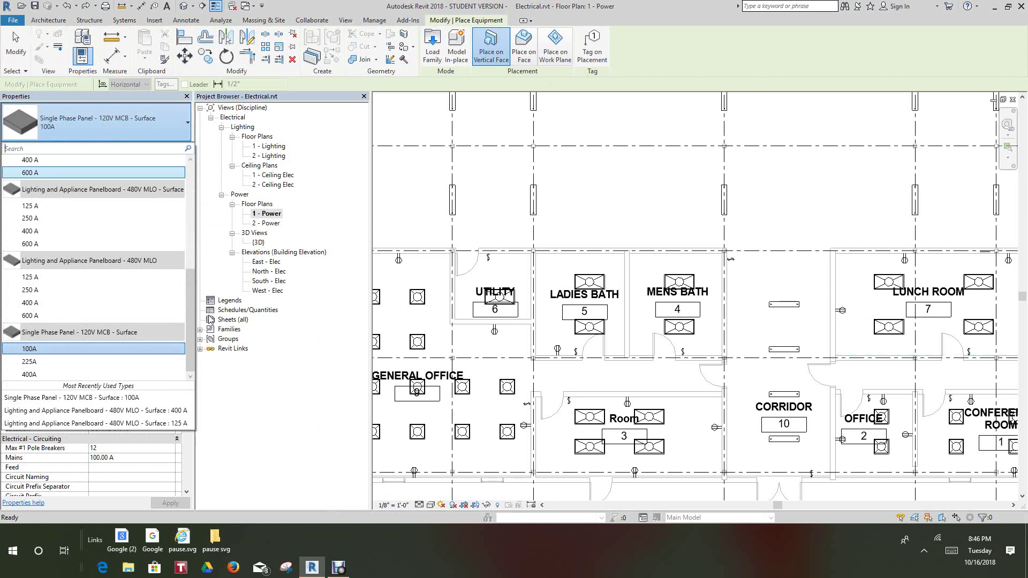
{"action": "left_click_drag", "start_coordinate": [188, 333], "coordinate": [179, 216]}
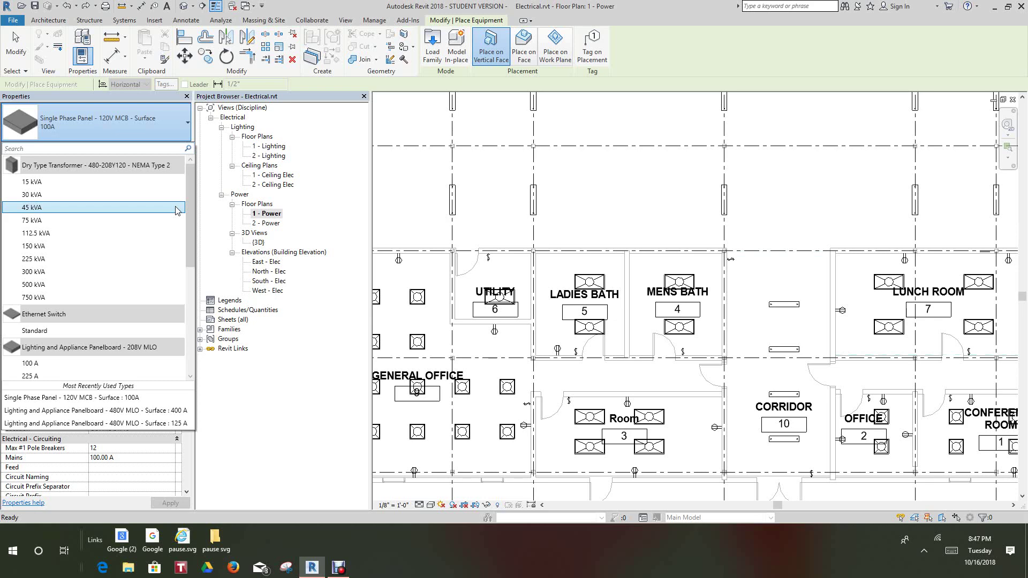
{"action": "left_click", "coordinate": [393, 213]}
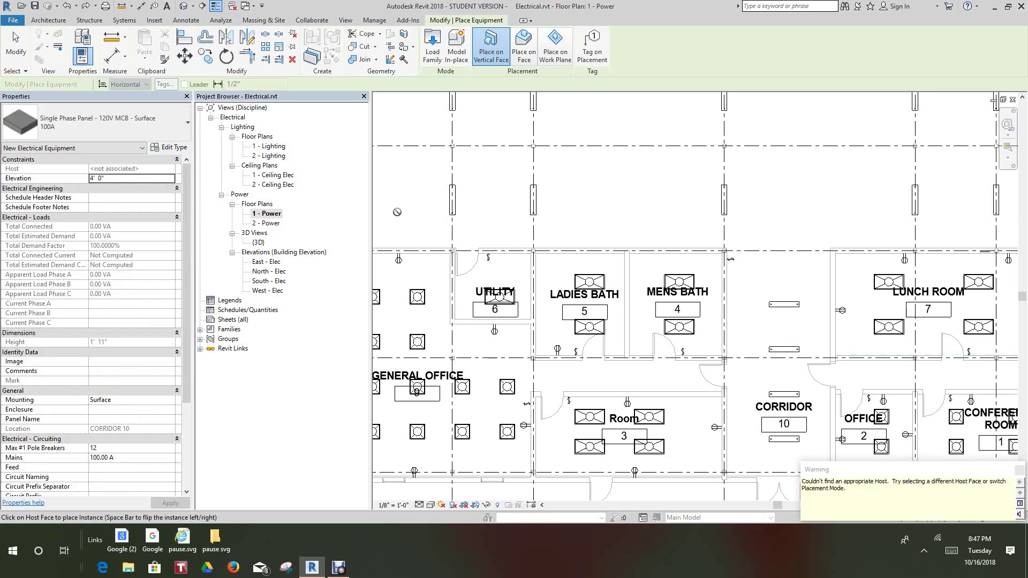
{"action": "scroll", "coordinate": [530, 283], "scroll_direction": "up", "scroll_amount": 3}
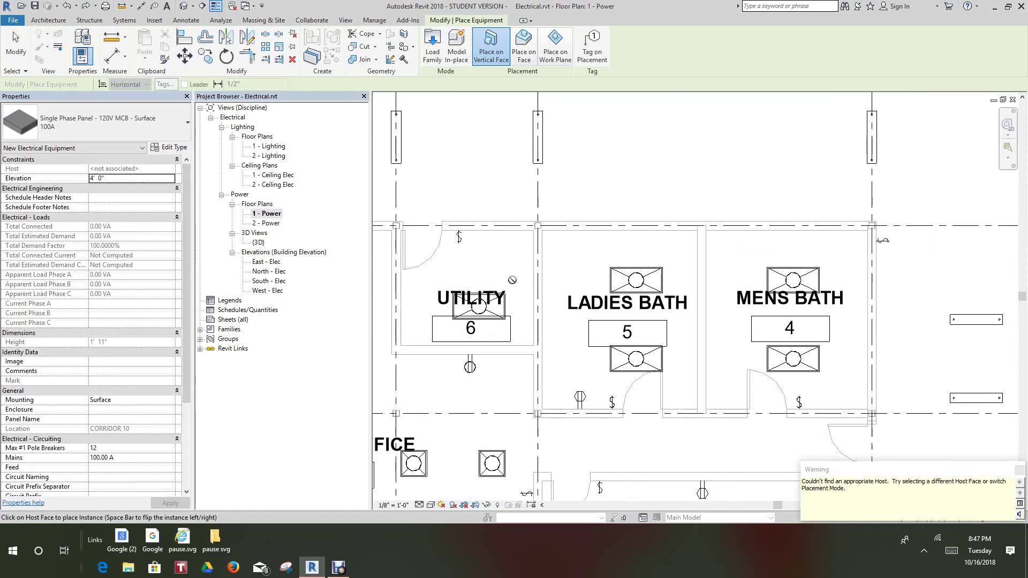
{"action": "right_click", "coordinate": [513, 282]}
{"action": "left_click", "coordinate": [537, 288]}
Examine the Utility room and its walls on the 1 - Power floor plan.
{"action": "middle_click_drag", "start_coordinate": [535, 292], "coordinate": [600, 295]}
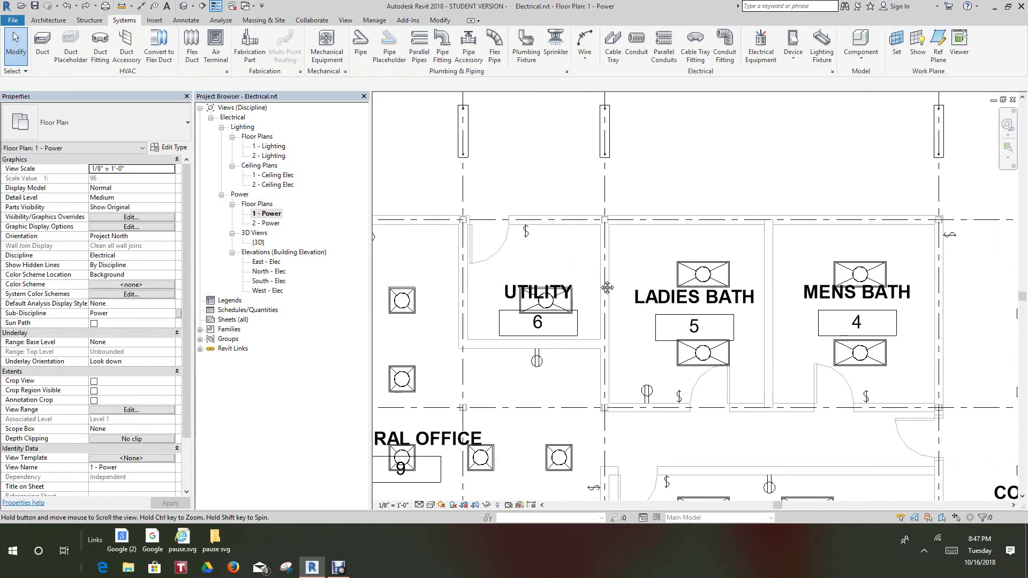
{"action": "scroll", "coordinate": [631, 265], "scroll_direction": "up", "scroll_amount": 3}
{"action": "middle_click_drag", "start_coordinate": [630, 265], "coordinate": [685, 309]}
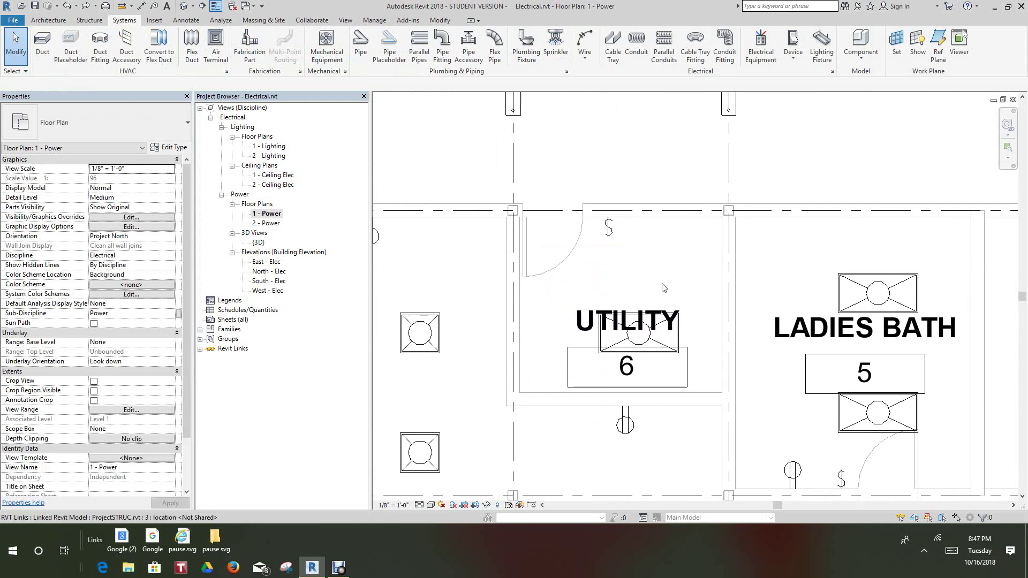
{"action": "scroll", "coordinate": [662, 286], "scroll_direction": "up", "scroll_amount": 4}
{"action": "scroll", "coordinate": [657, 241], "scroll_direction": "up", "scroll_amount": 1}
{"action": "mouse_move", "coordinate": [666, 261]}
{"action": "middle_mouse_down"}
{"action": "mouse_move", "coordinate": [670, 214]}
{"action": "mouse_move", "coordinate": [684, 319]}
{"action": "mouse_move", "coordinate": [676, 266]}
{"action": "middle_mouse_up"}
{"action": "scroll", "coordinate": [656, 237], "scroll_direction": "up", "scroll_amount": 2}
{"action": "scroll", "coordinate": [673, 303], "scroll_direction": "down", "scroll_amount": 3}
{"action": "scroll", "coordinate": [683, 307], "scroll_direction": "down", "scroll_amount": 2}
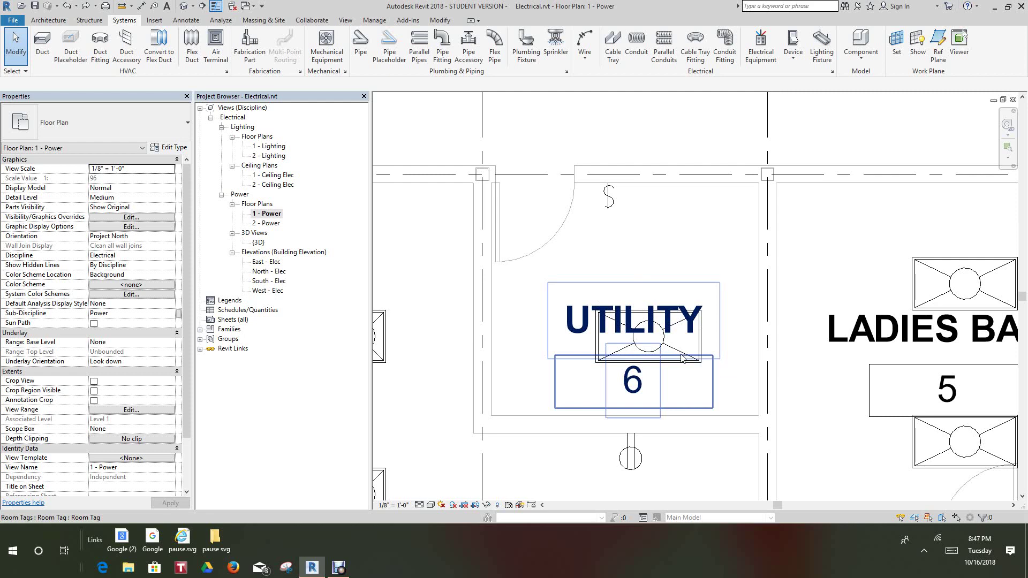
{"action": "scroll", "coordinate": [664, 240], "scroll_direction": "up", "scroll_amount": 3}
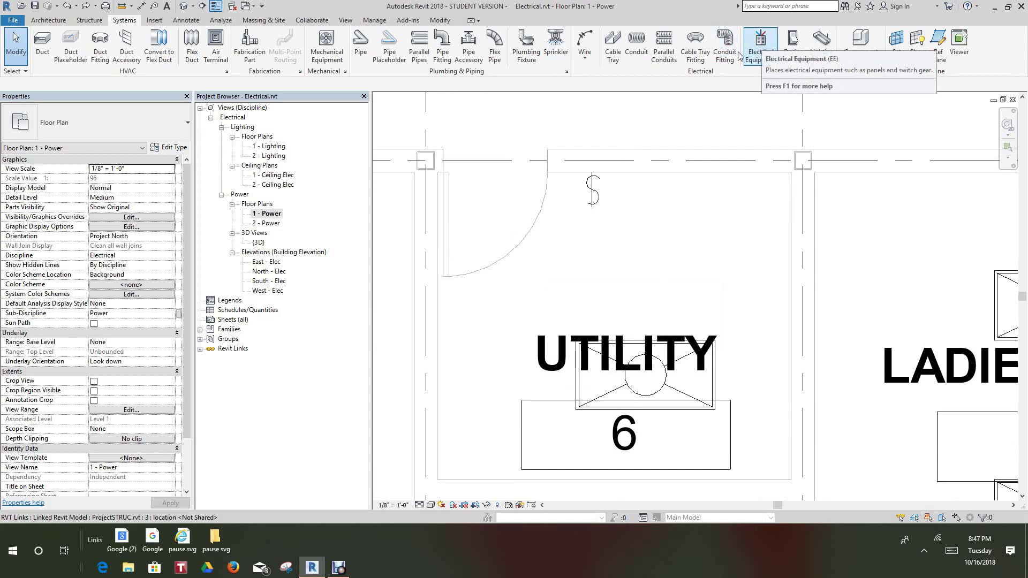
Start loading a family and browse the US Imperial library to Electrical, MEP, Electric Power, Distribution.
{"action": "left_click", "coordinate": [156, 22]}
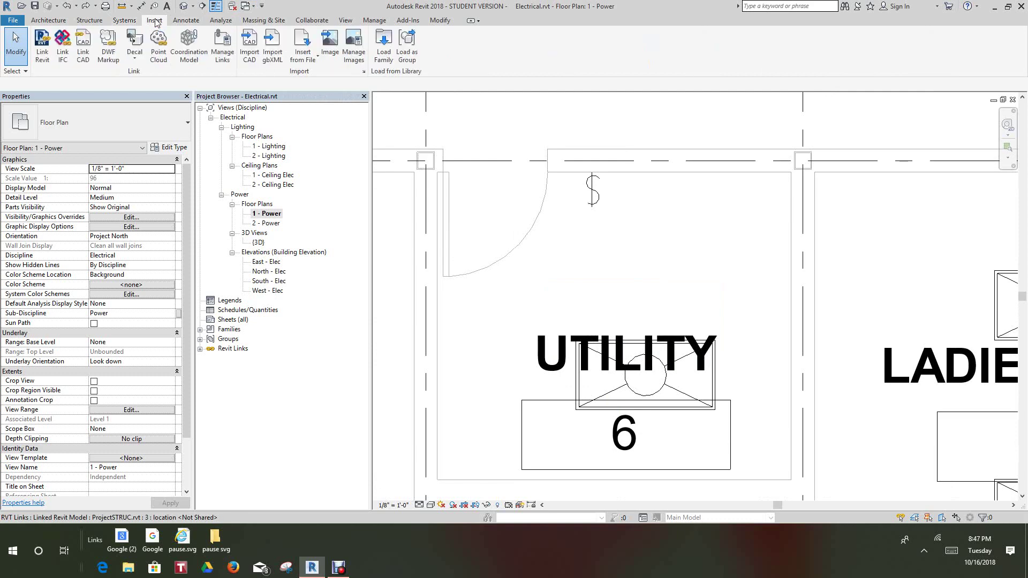
{"action": "left_click", "coordinate": [385, 43]}
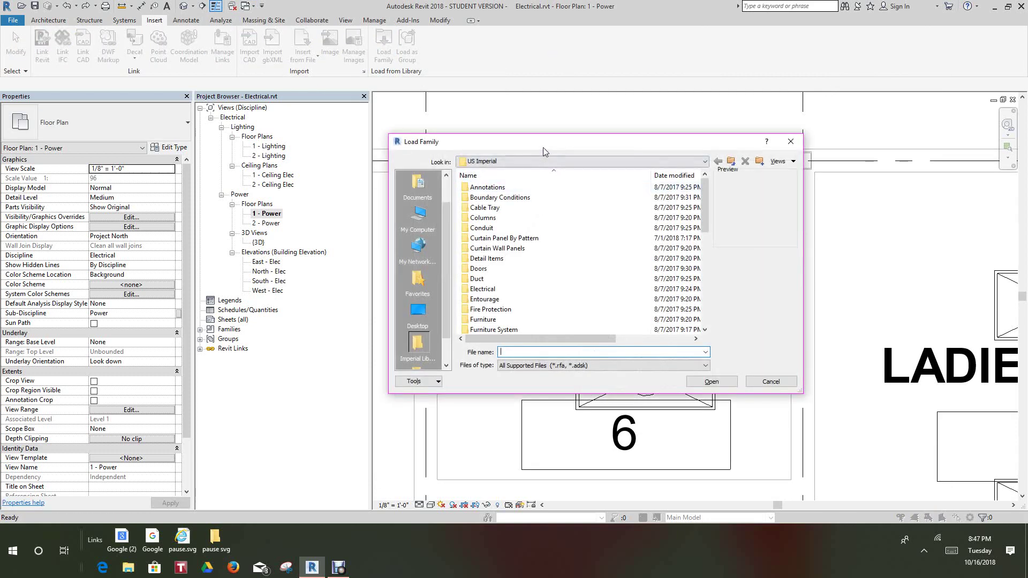
{"action": "left_click_drag", "start_coordinate": [539, 149], "coordinate": [680, 56]}
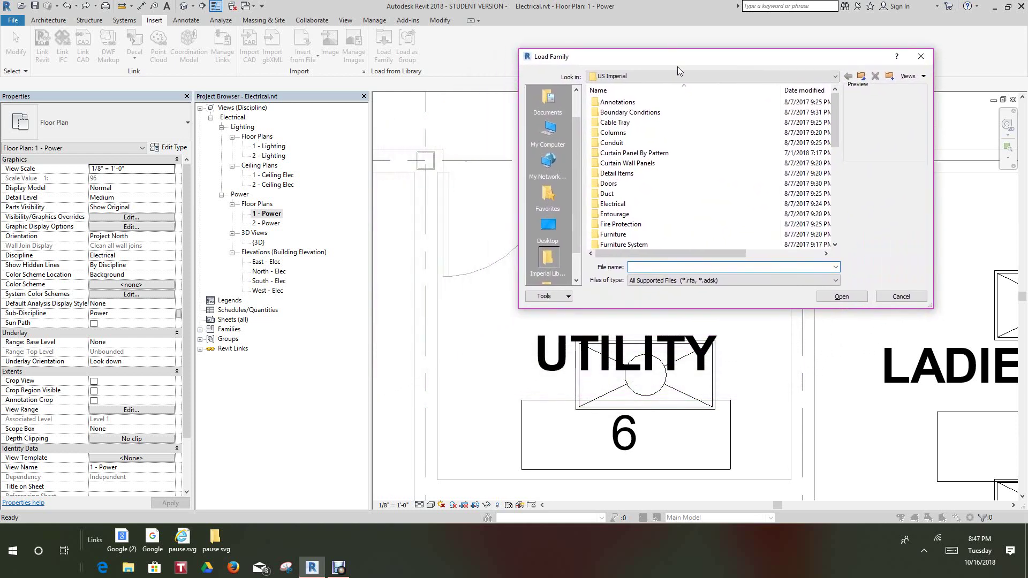
{"action": "double_click", "coordinate": [616, 205]}
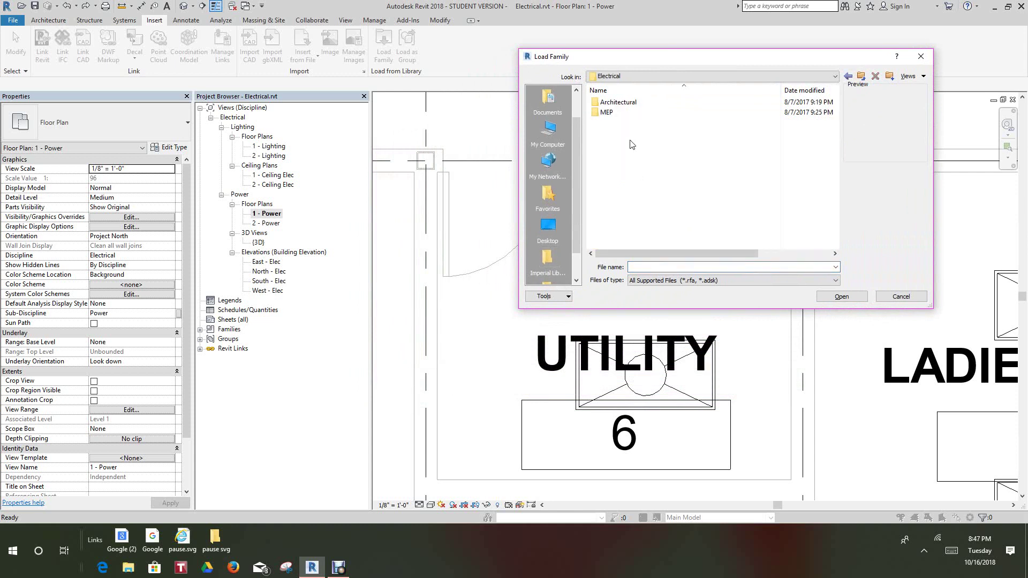
{"action": "double_click", "coordinate": [607, 113]}
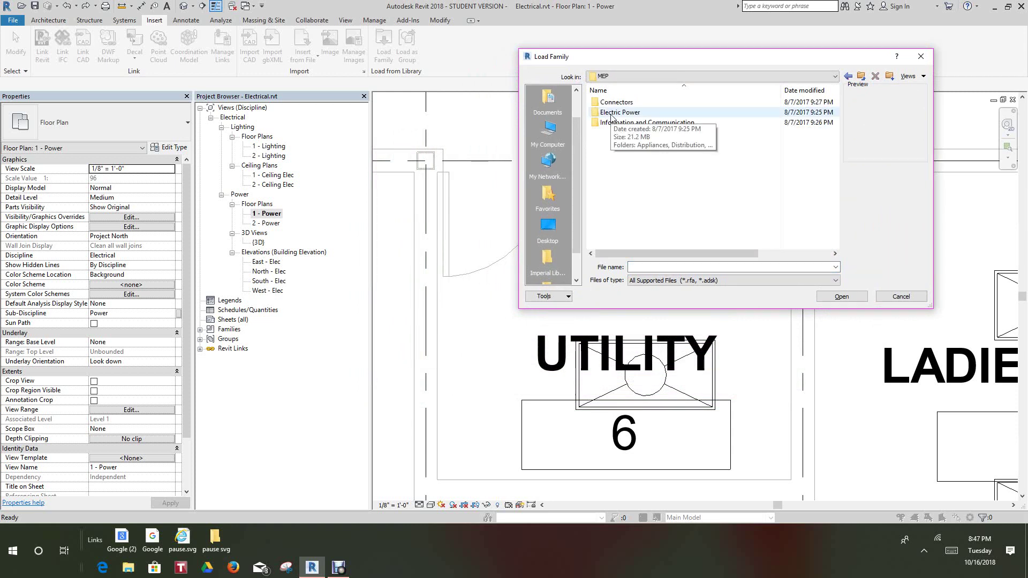
{"action": "double_click", "coordinate": [611, 114]}
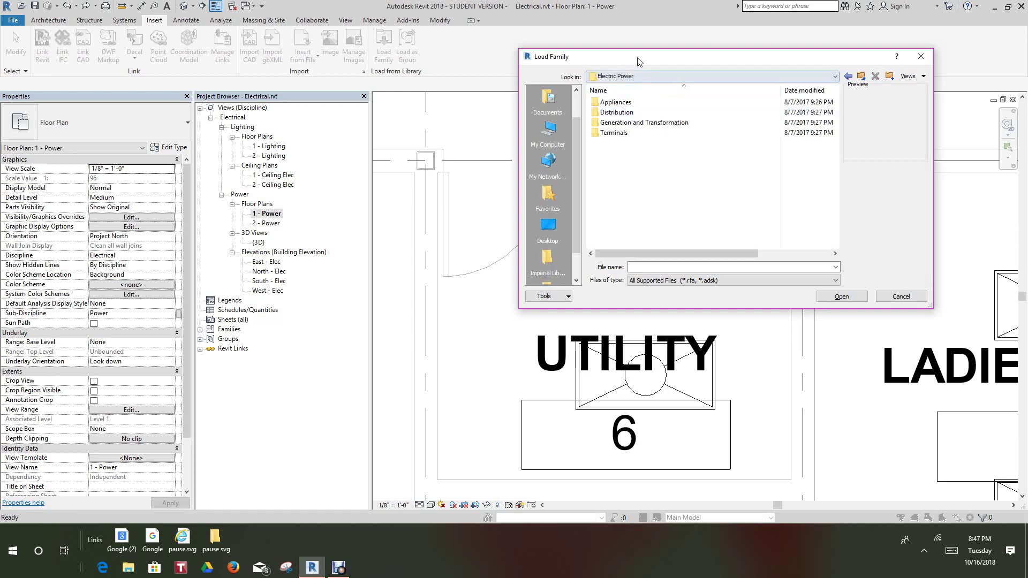
{"action": "left_click_drag", "start_coordinate": [639, 61], "coordinate": [131, 33]}
{"action": "double_click", "coordinate": [139, 83]}
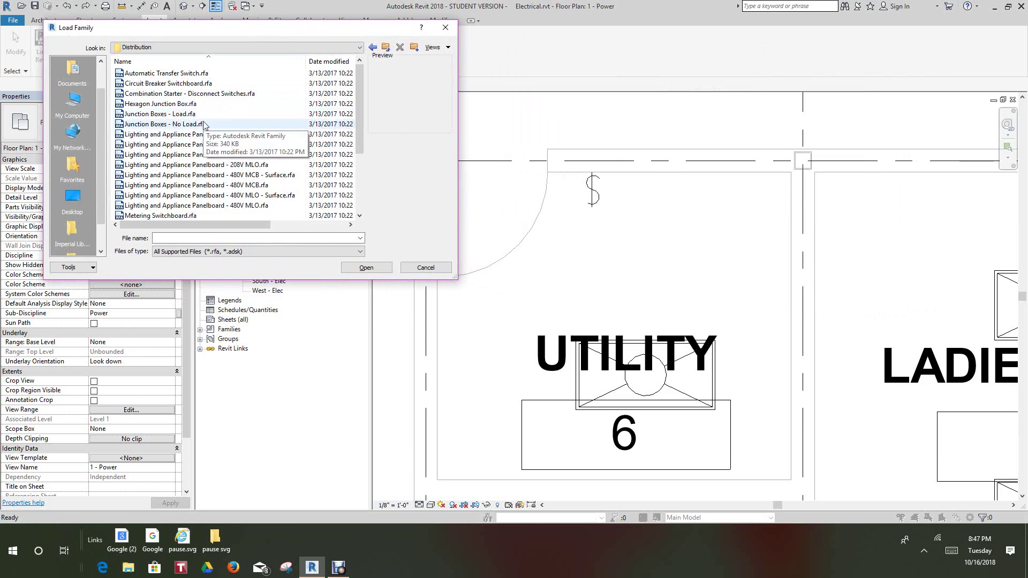
Load the family Single Phase Panel - 120V MCB - Surface.rfa from the Distribution folder.
{"action": "scroll", "coordinate": [204, 124], "scroll_direction": "down", "scroll_amount": 3}
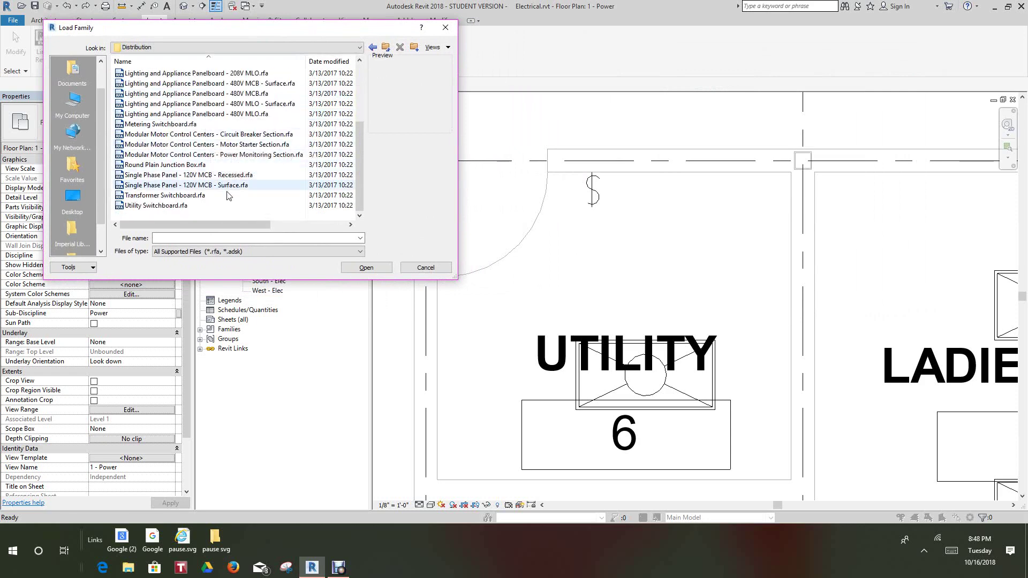
{"action": "scroll", "coordinate": [228, 196], "scroll_direction": "up", "scroll_amount": 3}
{"action": "scroll", "coordinate": [243, 195], "scroll_direction": "down", "scroll_amount": 2}
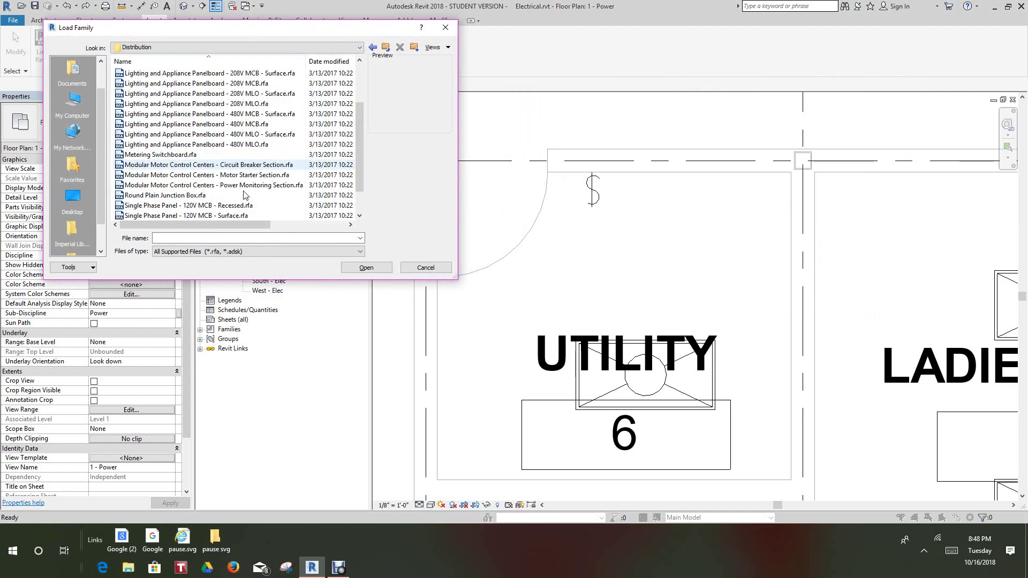
{"action": "scroll", "coordinate": [244, 195], "scroll_direction": "down", "scroll_amount": 1}
{"action": "scroll", "coordinate": [244, 195], "scroll_direction": "up", "scroll_amount": 1}
{"action": "scroll", "coordinate": [243, 195], "scroll_direction": "down", "scroll_amount": 1}
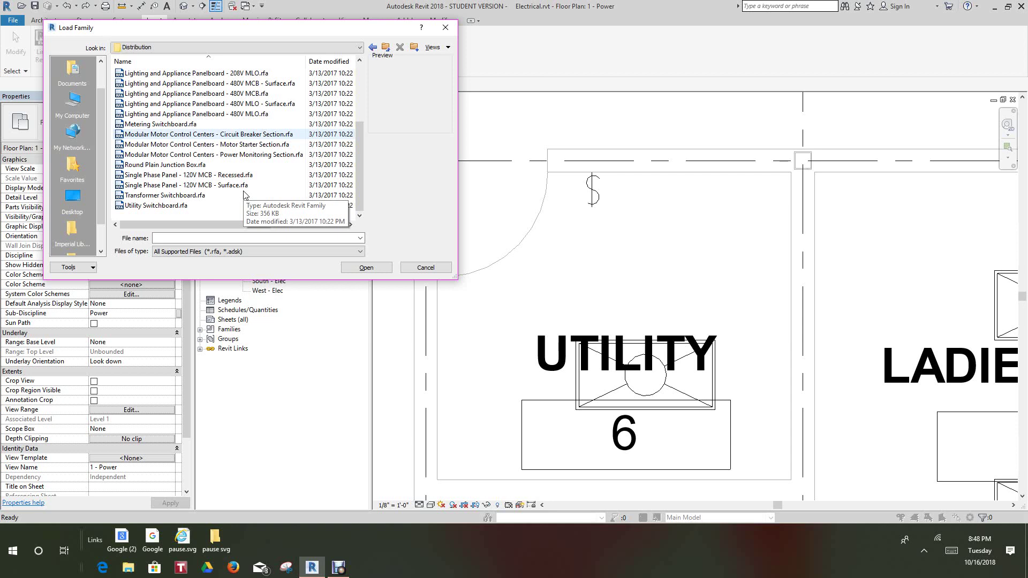
{"action": "left_click", "coordinate": [214, 187]}
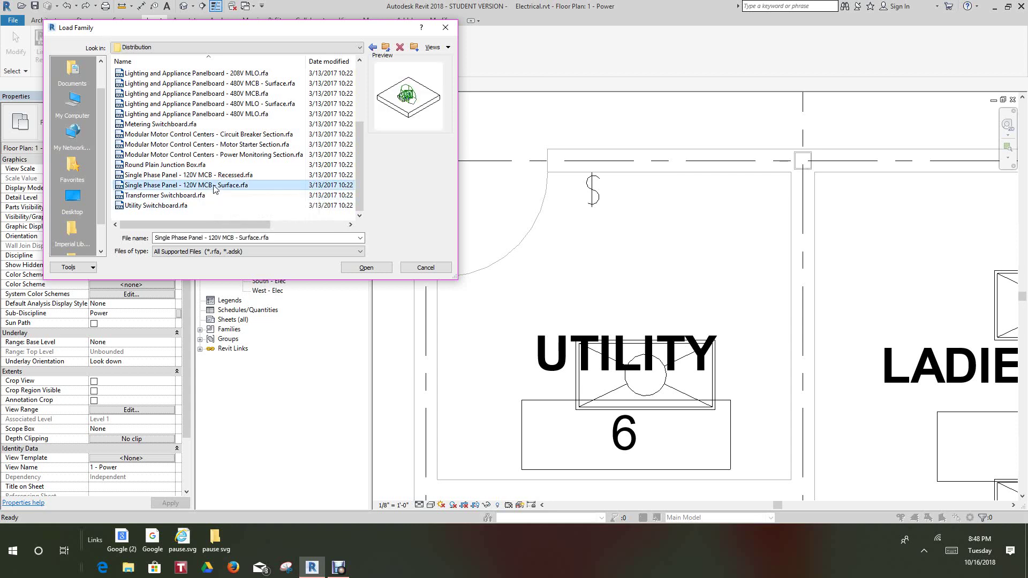
{"action": "left_click", "coordinate": [367, 271]}
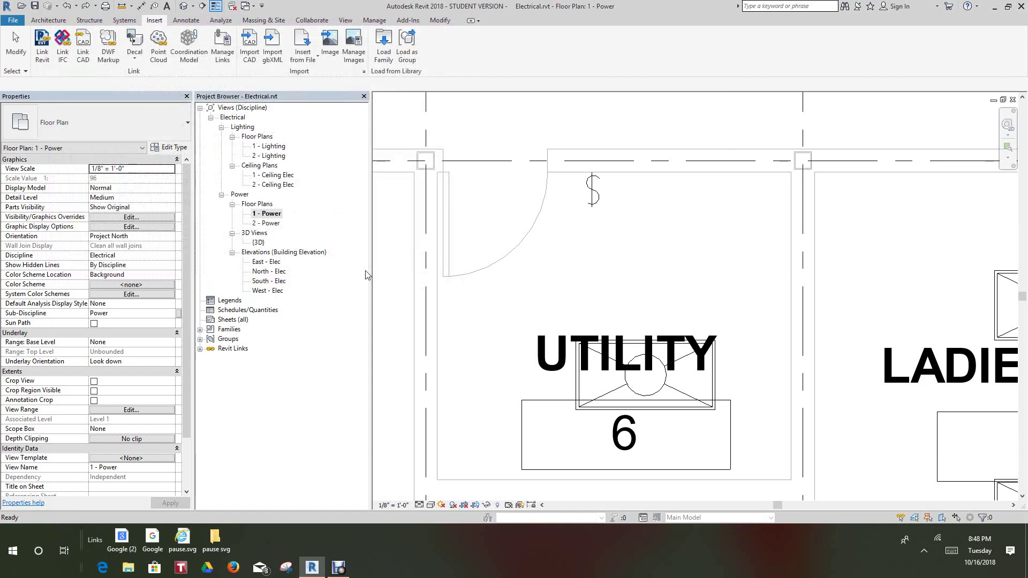
Place a 100A Single Phase Panel - 120V MCB - Surface on the inside face of the Utility room's lower wall, near its left end.
{"action": "scroll", "coordinate": [443, 311], "scroll_direction": "down", "scroll_amount": 2}
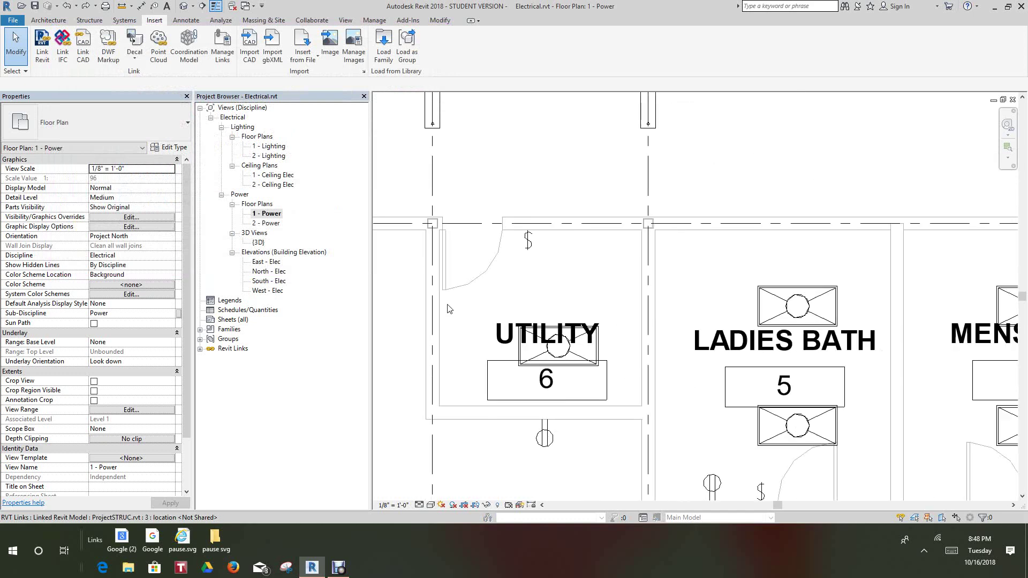
{"action": "left_click", "coordinate": [124, 20]}
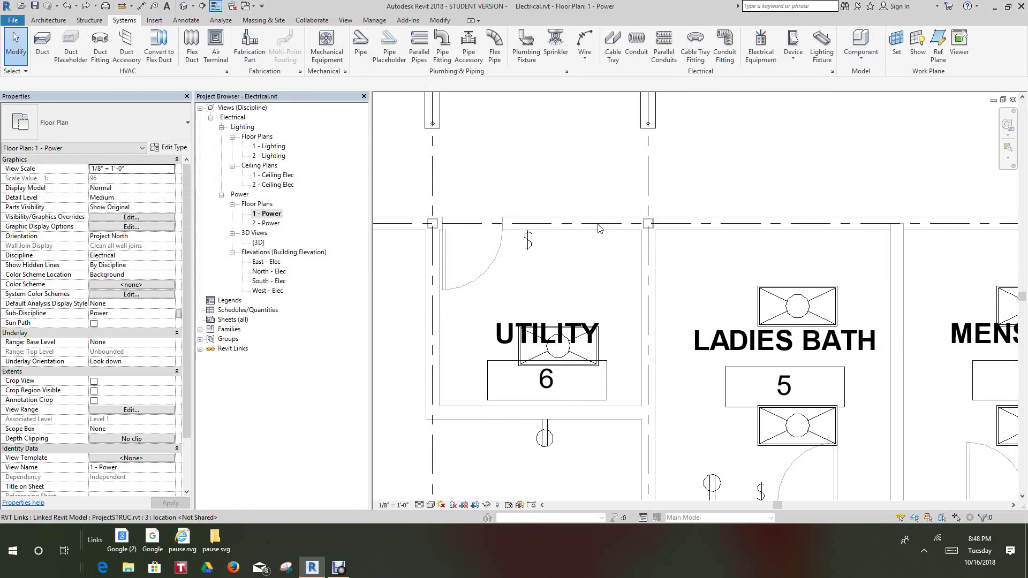
{"action": "left_click", "coordinate": [859, 41]}
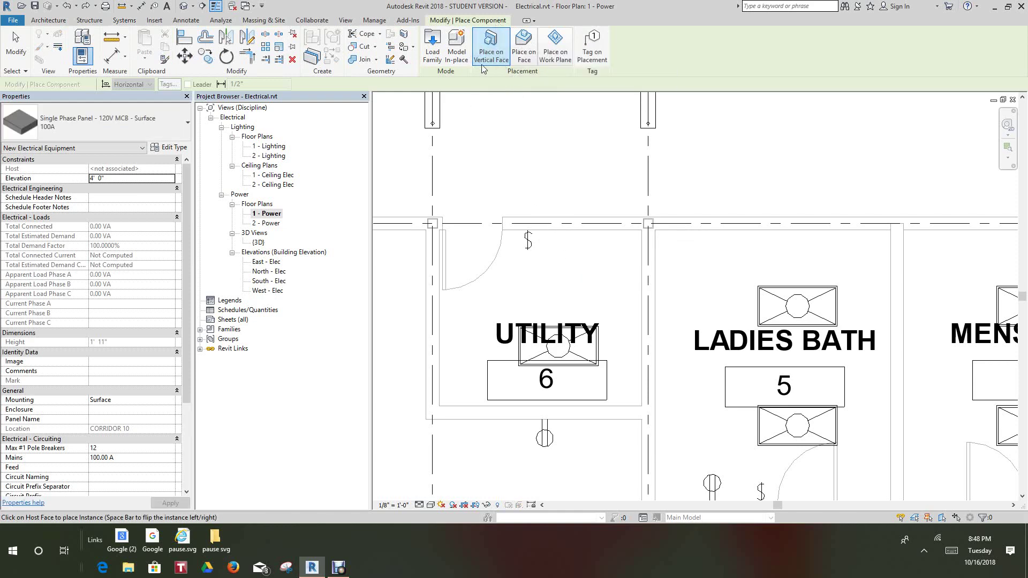
{"action": "scroll", "coordinate": [525, 137], "scroll_direction": "down", "scroll_amount": 2}
{"action": "middle_click_drag", "start_coordinate": [536, 165], "coordinate": [526, 107]}
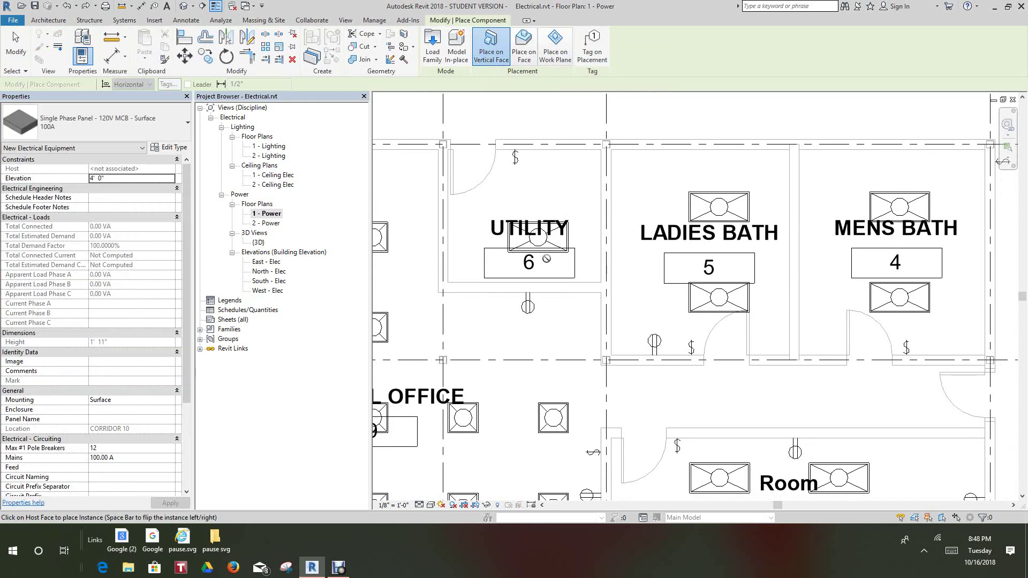
{"action": "scroll", "coordinate": [516, 284], "scroll_direction": "up", "scroll_amount": 3}
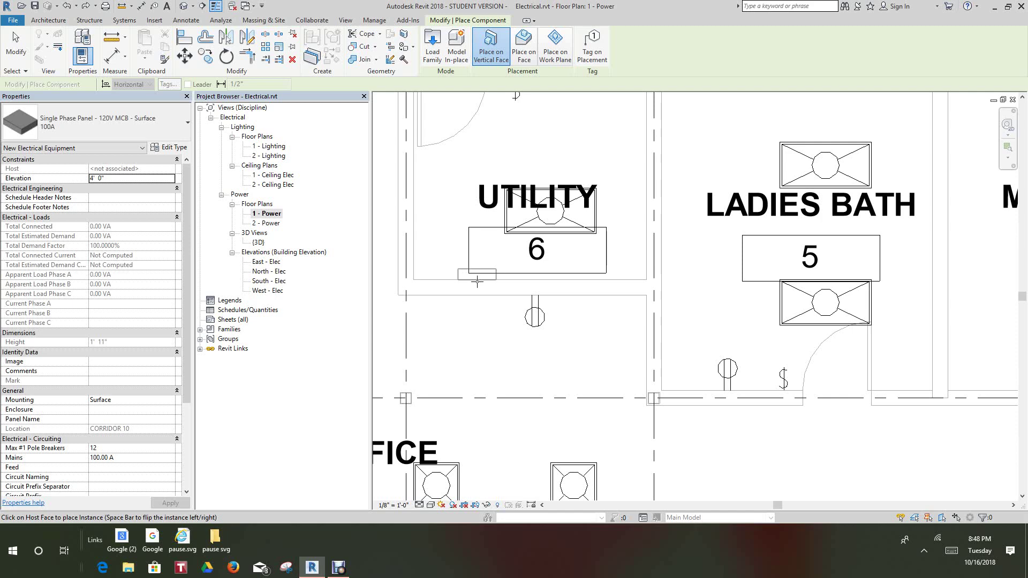
{"action": "left_click", "coordinate": [477, 281]}
{"action": "right_click", "coordinate": [516, 338]}
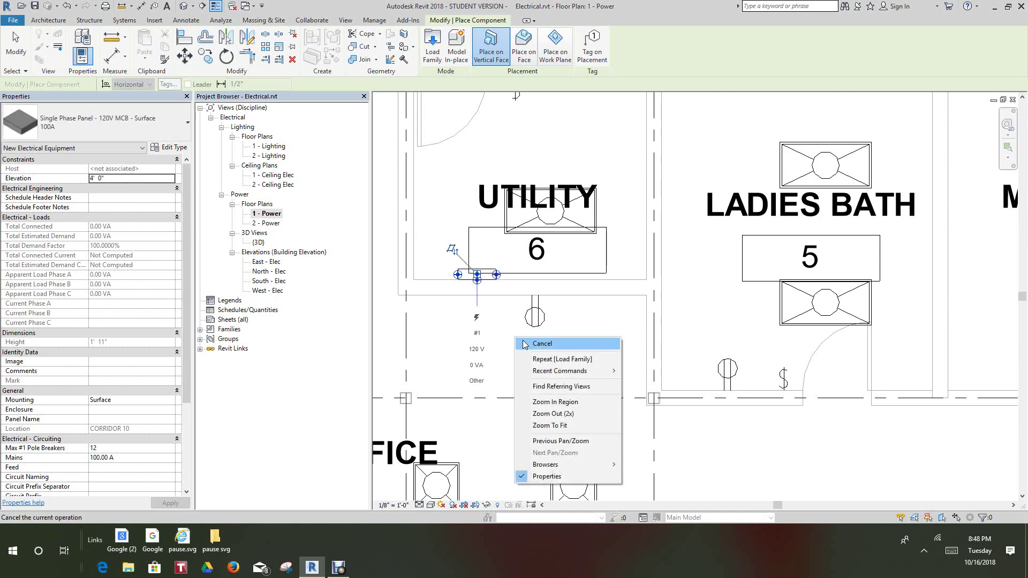
{"action": "left_click", "coordinate": [536, 344]}
{"action": "scroll", "coordinate": [426, 239], "scroll_direction": "down", "scroll_amount": 3}
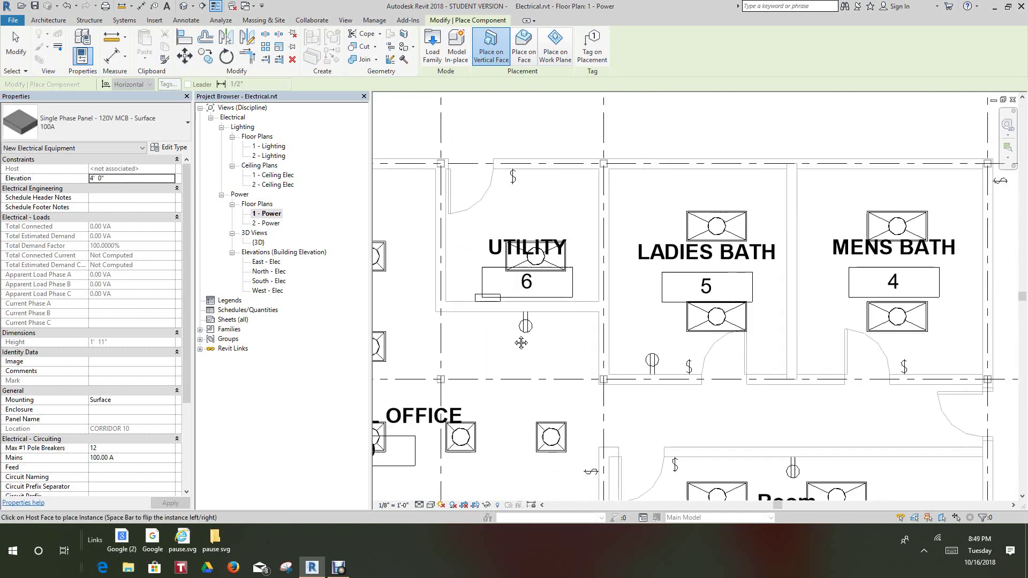
{"action": "scroll", "coordinate": [427, 240], "scroll_direction": "up", "scroll_amount": 3}
{"action": "left_click", "coordinate": [16, 45]}
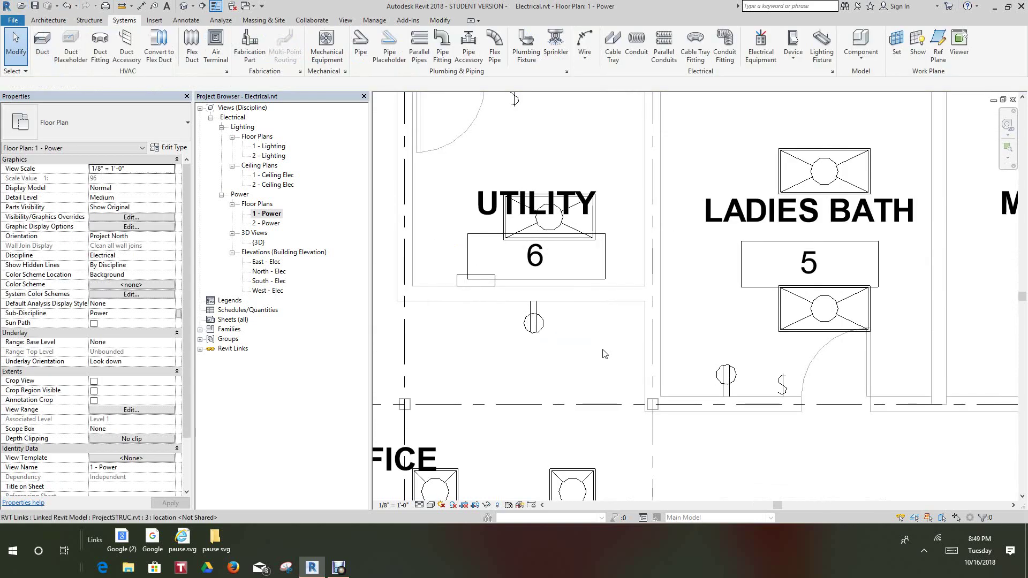
Select the panel in the Utility room to review its properties and connector, and deselect it.
{"action": "middle_click_drag", "start_coordinate": [616, 367], "coordinate": [657, 362]}
{"action": "scroll", "coordinate": [535, 337], "scroll_direction": "up", "scroll_amount": 3}
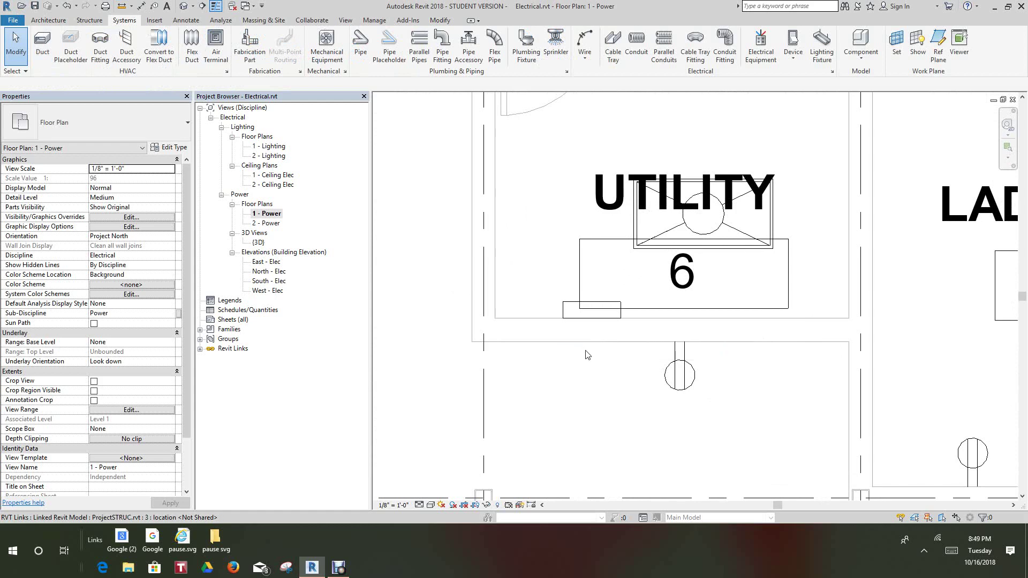
{"action": "left_click", "coordinate": [569, 310]}
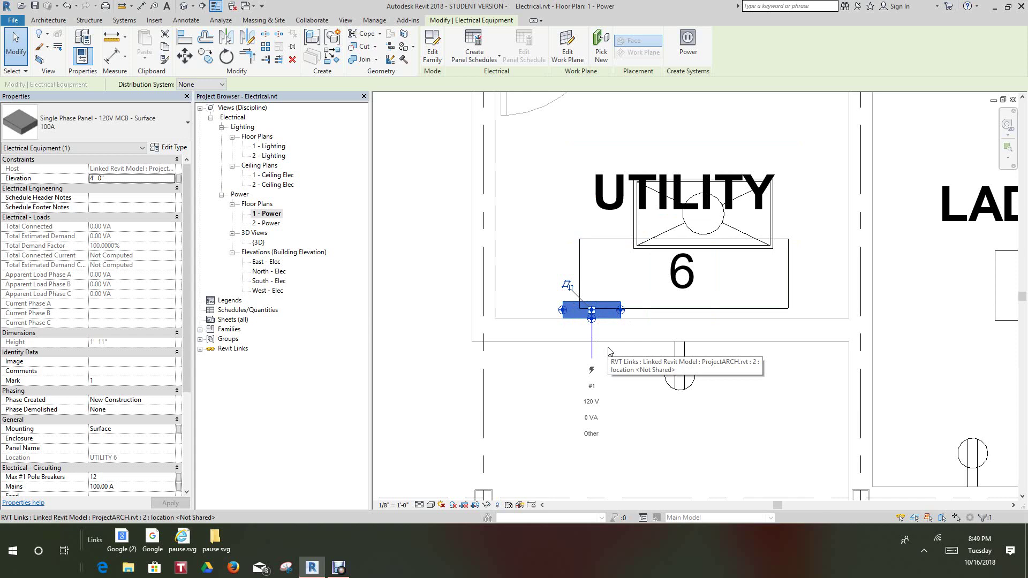
{"action": "left_click", "coordinate": [522, 258]}
{"action": "scroll", "coordinate": [489, 270], "scroll_direction": "down", "scroll_amount": 2}
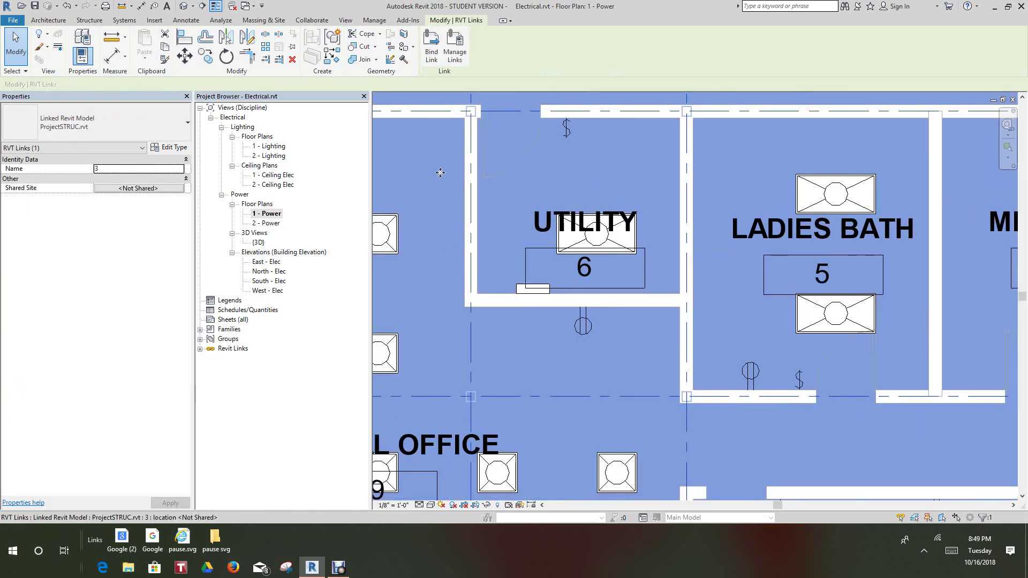
{"action": "left_click", "coordinate": [22, 47]}
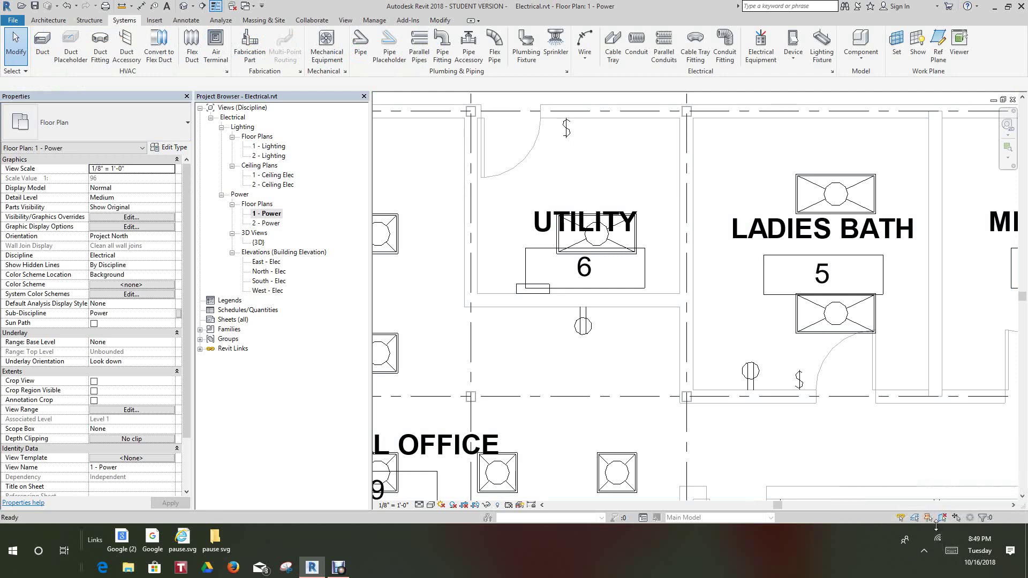
{"action": "scroll", "coordinate": [558, 177], "scroll_direction": "up", "scroll_amount": 1}
{"action": "left_click", "coordinate": [557, 176]}
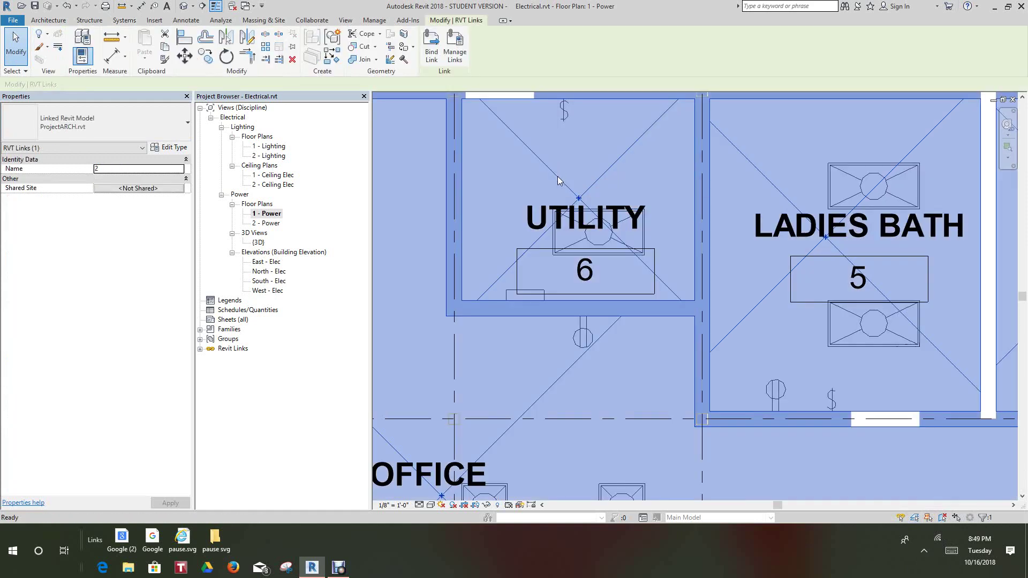
{"action": "scroll", "coordinate": [557, 176], "scroll_direction": "down", "scroll_amount": 2}
{"action": "right_click", "coordinate": [563, 176]}
{"action": "left_click", "coordinate": [582, 184]}
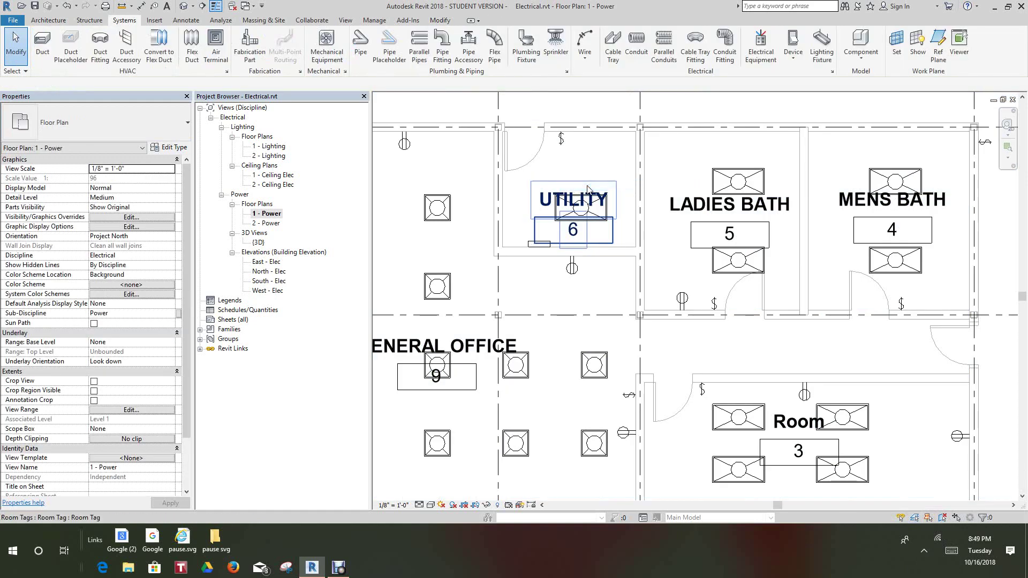
{"action": "scroll", "coordinate": [587, 188], "scroll_direction": "down", "scroll_amount": 1}
{"action": "scroll", "coordinate": [537, 242], "scroll_direction": "up", "scroll_amount": 4}
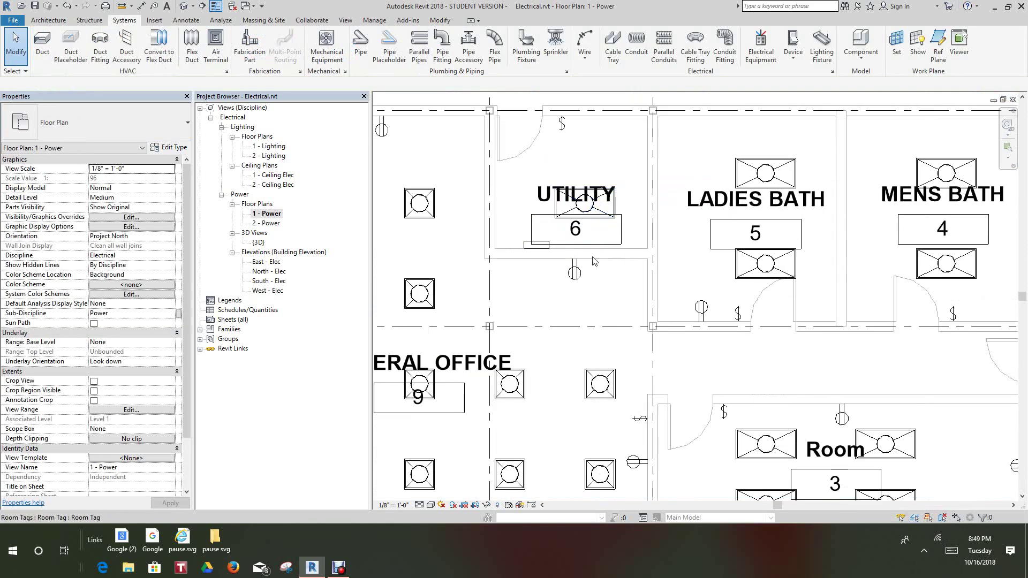
Select the single phase panel in the Utility room and open its family for editing.
{"action": "left_click", "coordinate": [537, 240]}
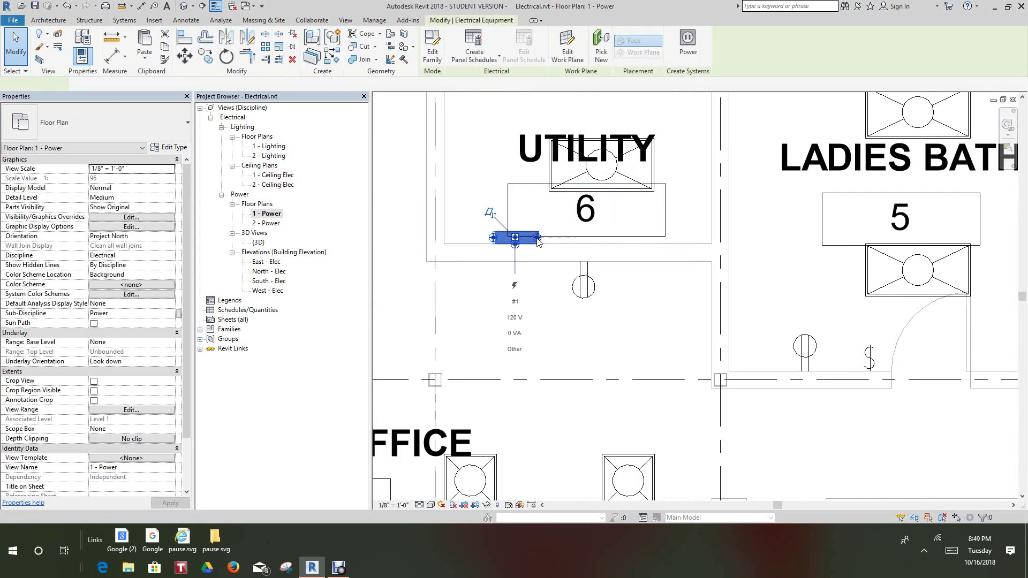
{"action": "left_click", "coordinate": [563, 286]}
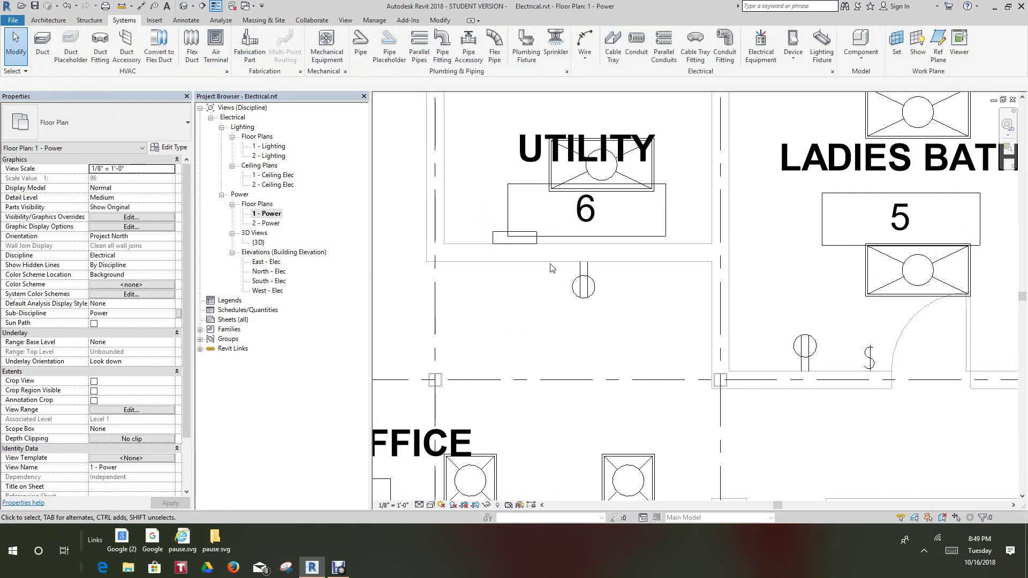
{"action": "left_click", "coordinate": [538, 241]}
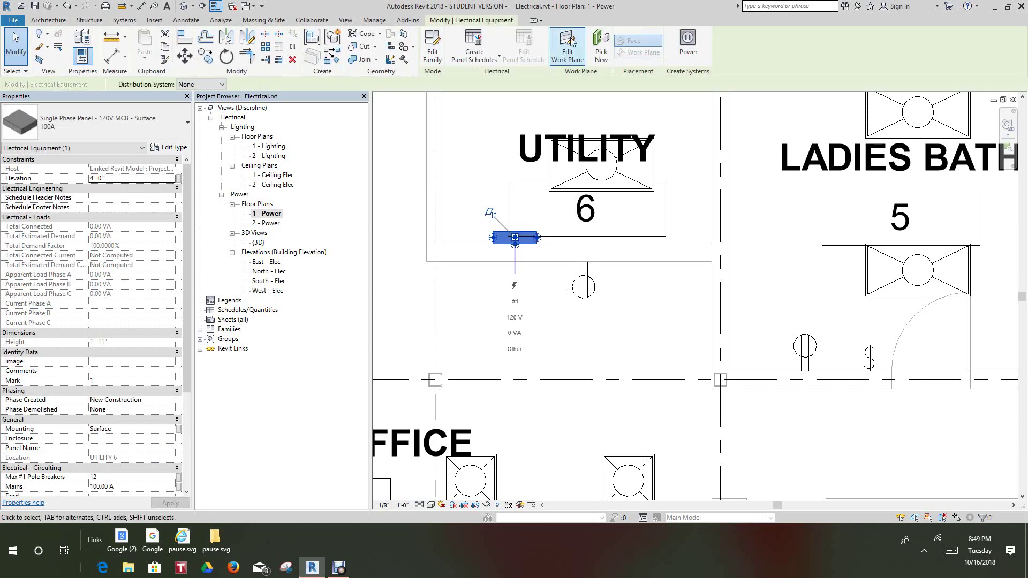
{"action": "left_click", "coordinate": [434, 43]}
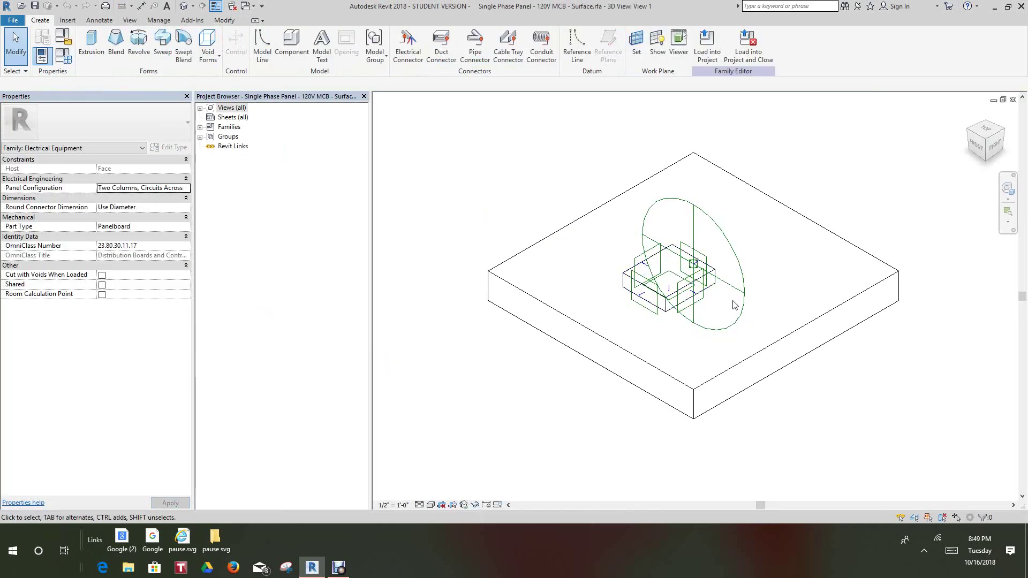
Inspect the conduit surface connectors and the power connector on the panel family in its 3D view.
{"action": "scroll", "coordinate": [736, 305], "scroll_direction": "up", "scroll_amount": 4}
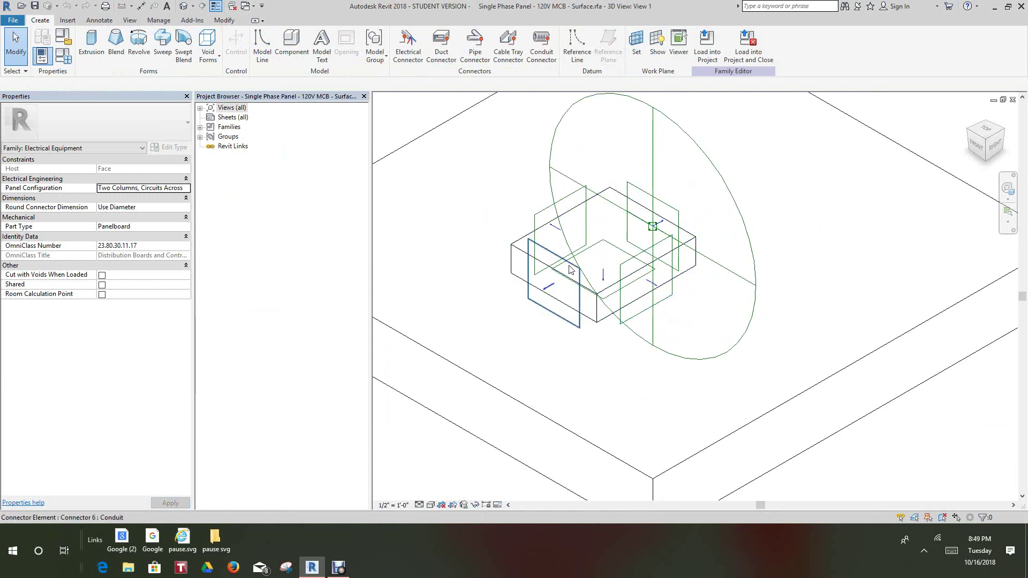
{"action": "left_click", "coordinate": [553, 242]}
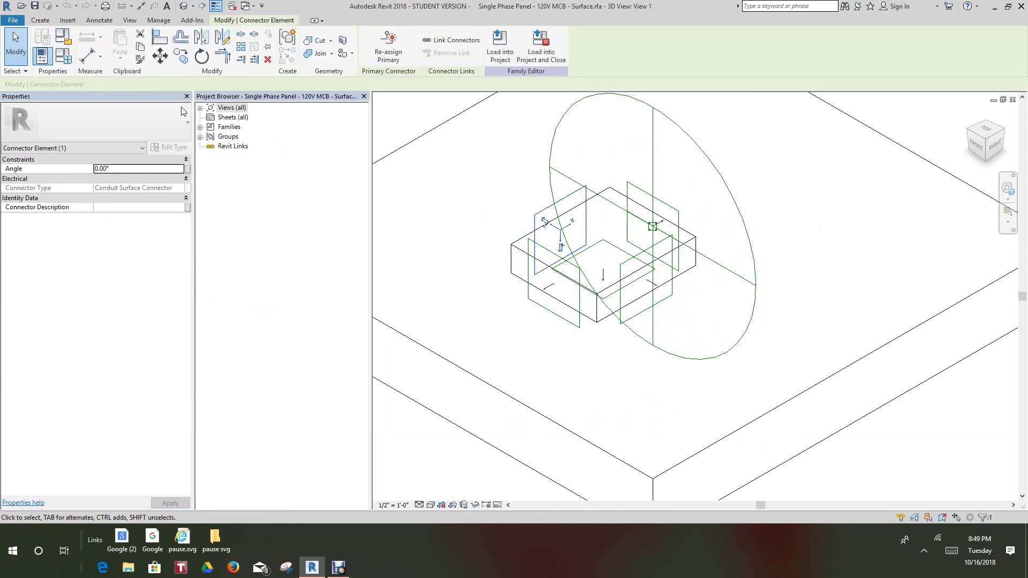
{"action": "left_click", "coordinate": [527, 378]}
{"action": "scroll", "coordinate": [711, 360], "scroll_direction": "down", "scroll_amount": 3}
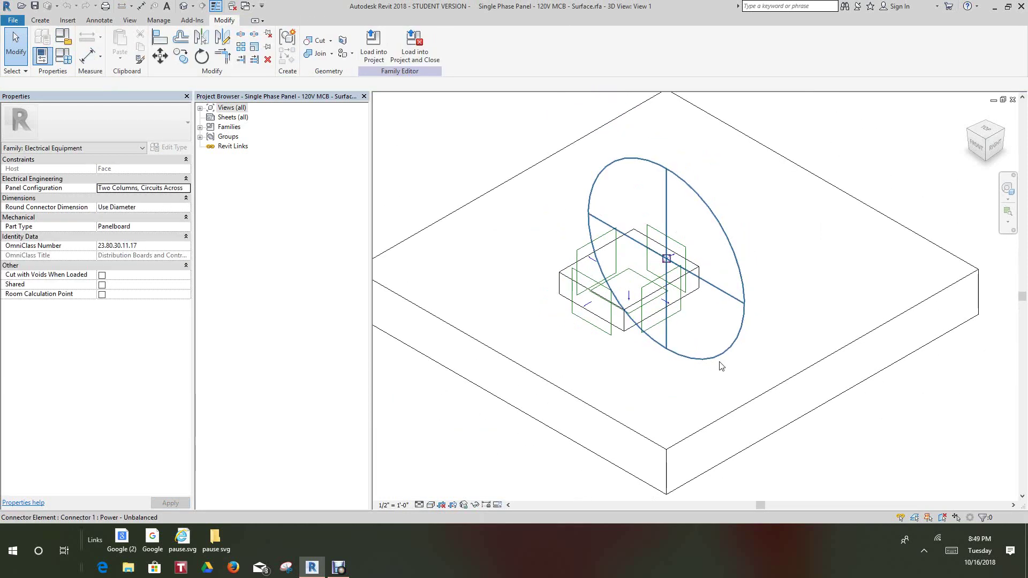
{"action": "scroll", "coordinate": [740, 341], "scroll_direction": "up", "scroll_amount": 2}
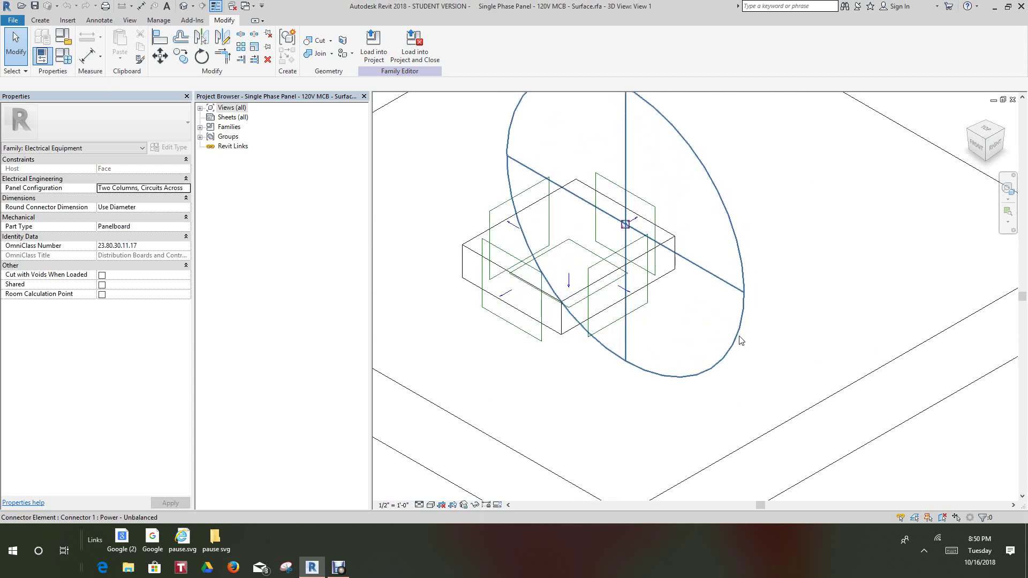
{"action": "scroll", "coordinate": [740, 341], "scroll_direction": "down", "scroll_amount": 3}
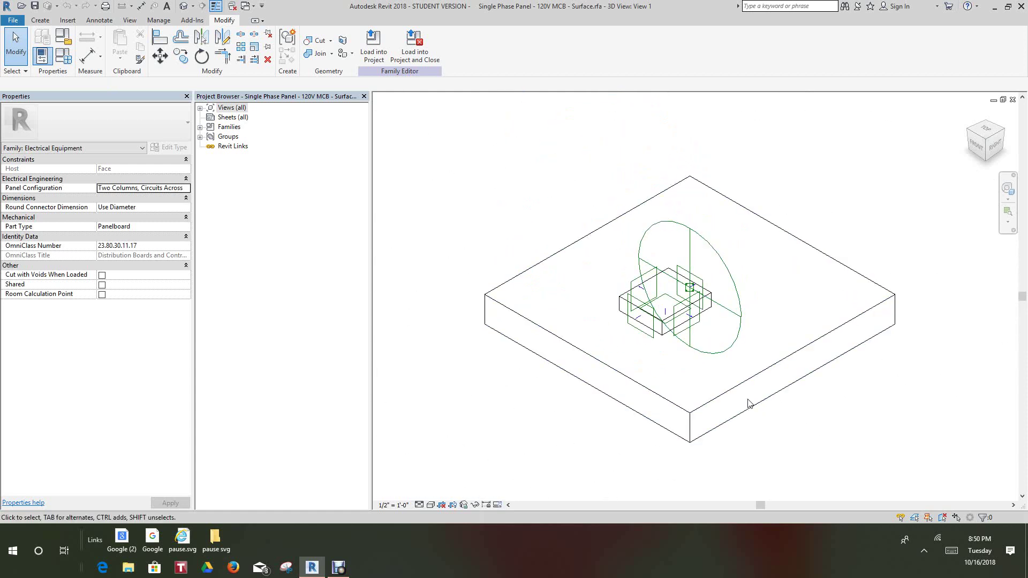
Finish viewing the panel family and close it without saving changes, returning to the Level 1 power plan.
{"action": "scroll", "coordinate": [471, 250], "scroll_direction": "down", "scroll_amount": 3}
{"action": "middle_click_drag", "start_coordinate": [479, 258], "coordinate": [516, 209]}
{"action": "scroll", "coordinate": [502, 242], "scroll_direction": "up", "scroll_amount": 4}
{"action": "scroll", "coordinate": [516, 207], "scroll_direction": "down", "scroll_amount": 1}
{"action": "scroll", "coordinate": [516, 207], "scroll_direction": "up", "scroll_amount": 2}
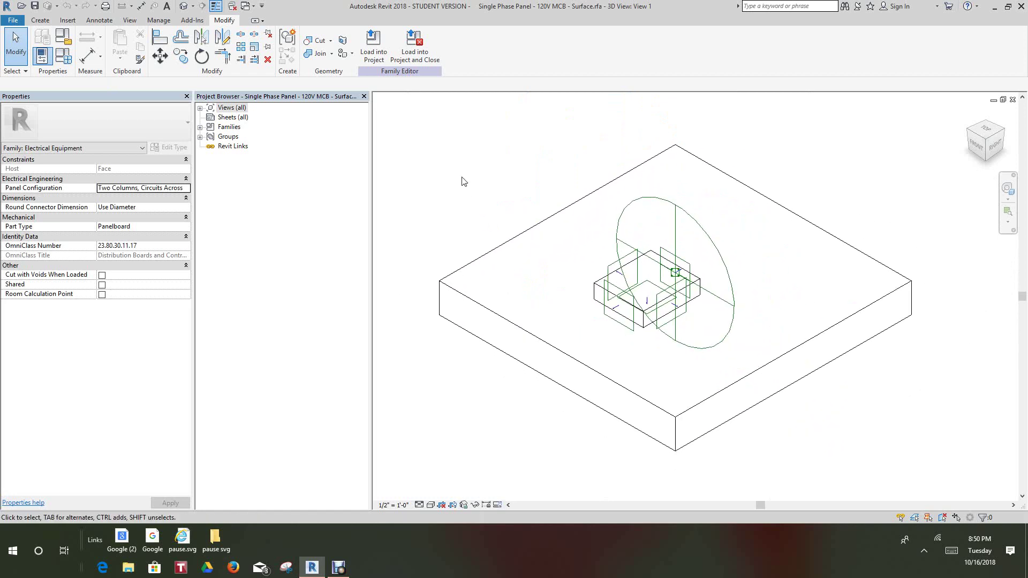
{"action": "scroll", "coordinate": [461, 179], "scroll_direction": "up", "scroll_amount": 2}
{"action": "middle_click_drag", "start_coordinate": [461, 179], "coordinate": [428, 182]}
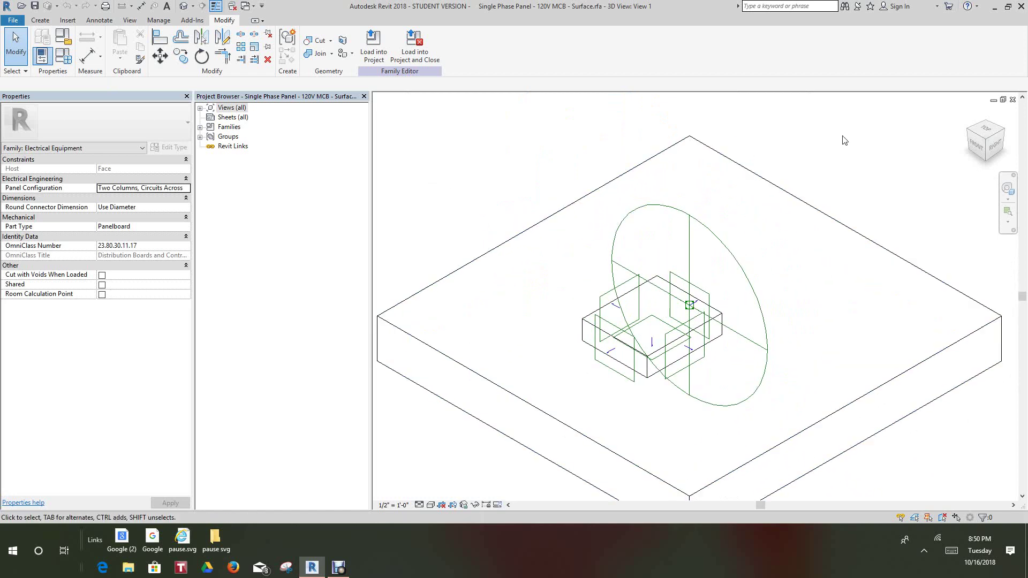
{"action": "left_click", "coordinate": [1014, 100]}
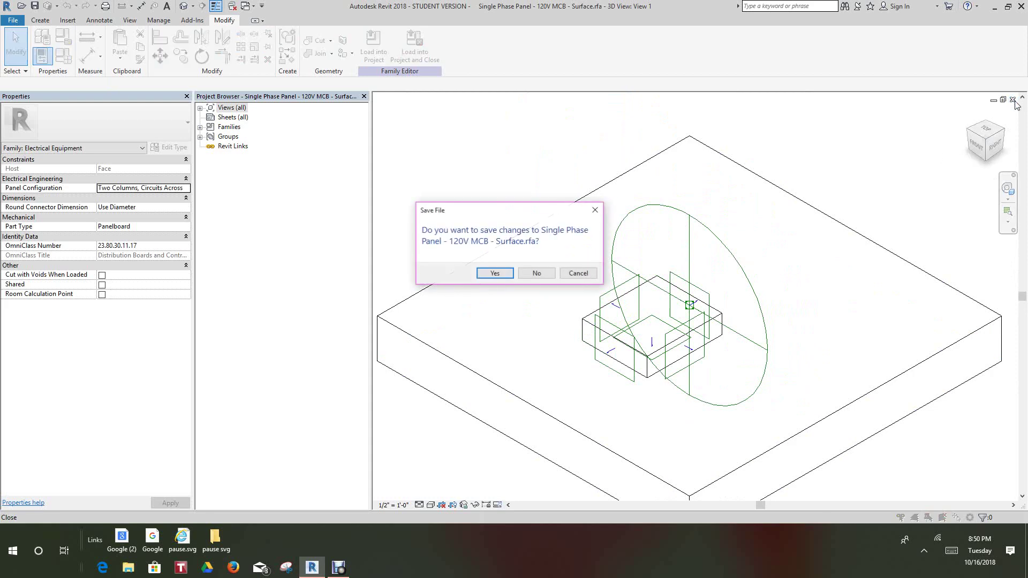
{"action": "left_click", "coordinate": [537, 273]}
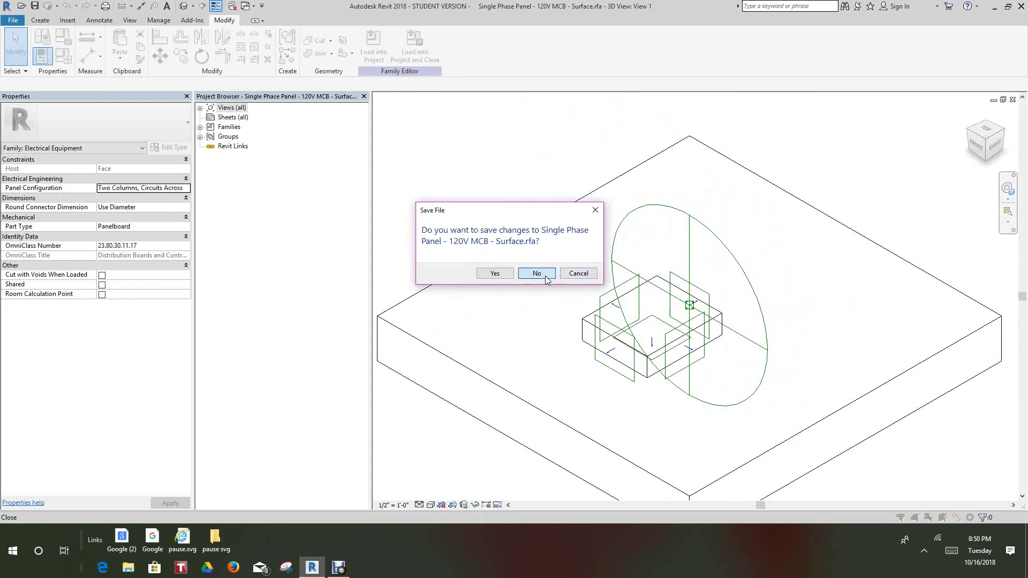
Turn Thin Lines off to compare how the Utility room panel displays, turn it back on and deselect the panel.
{"action": "scroll", "coordinate": [615, 321], "scroll_direction": "down", "scroll_amount": 2}
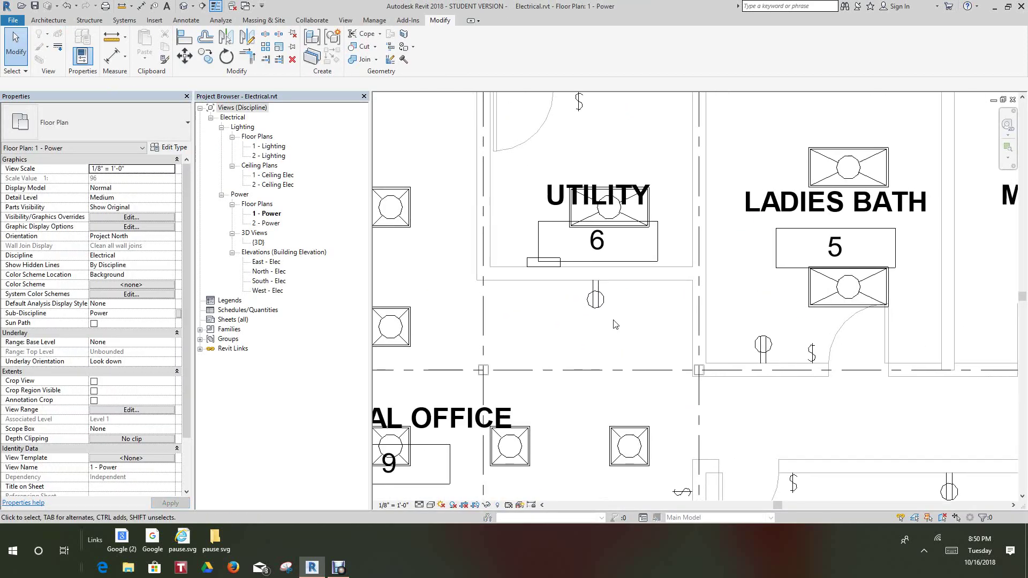
{"action": "scroll", "coordinate": [575, 293], "scroll_direction": "up", "scroll_amount": 3}
{"action": "scroll", "coordinate": [549, 277], "scroll_direction": "up", "scroll_amount": 2}
{"action": "scroll", "coordinate": [567, 294], "scroll_direction": "up", "scroll_amount": 2}
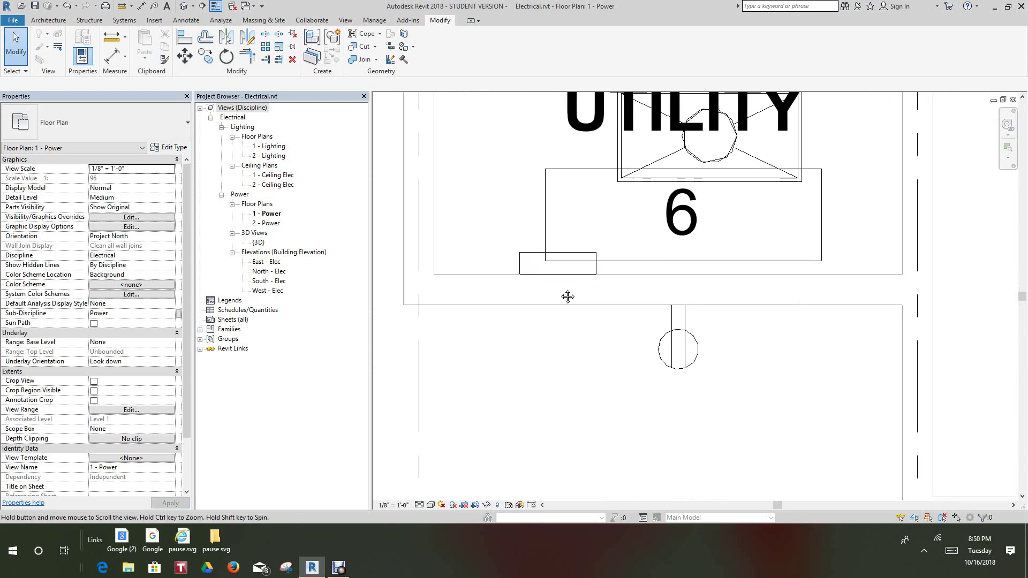
{"action": "left_click", "coordinate": [214, 6]}
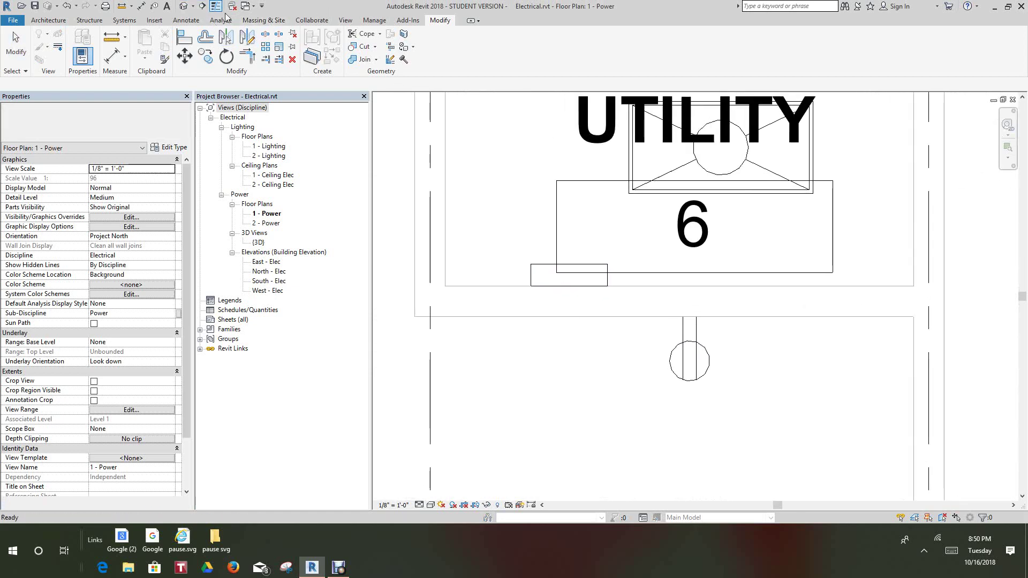
{"action": "scroll", "coordinate": [624, 298], "scroll_direction": "up", "scroll_amount": 2}
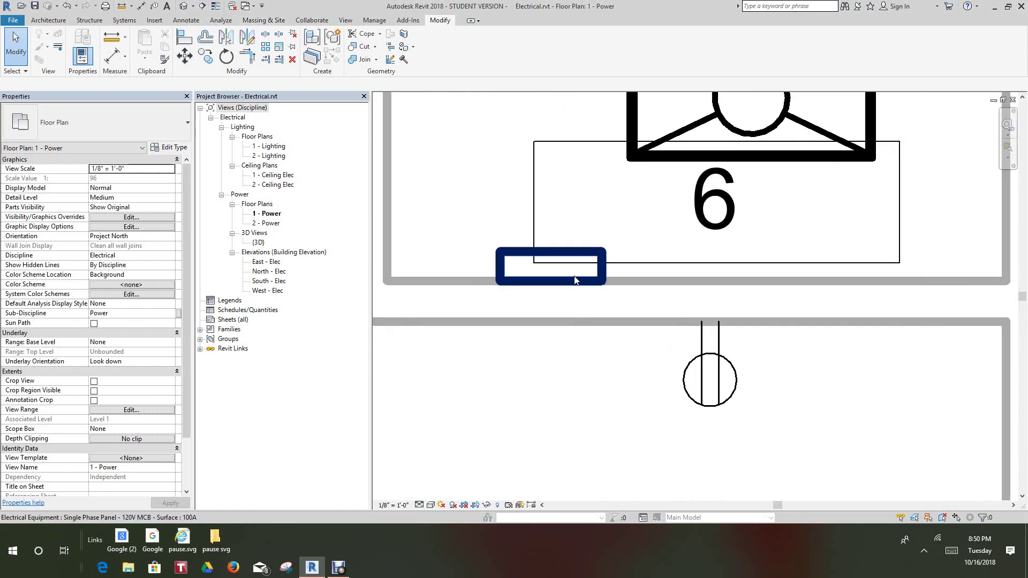
{"action": "scroll", "coordinate": [538, 273], "scroll_direction": "up", "scroll_amount": 2}
{"action": "left_click", "coordinate": [552, 248]}
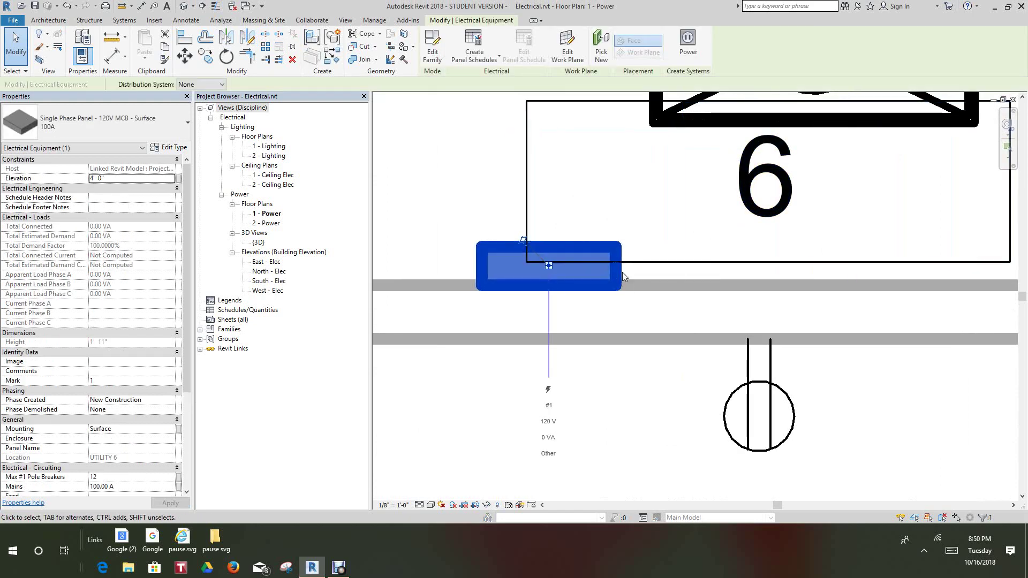
{"action": "left_click", "coordinate": [217, 8]}
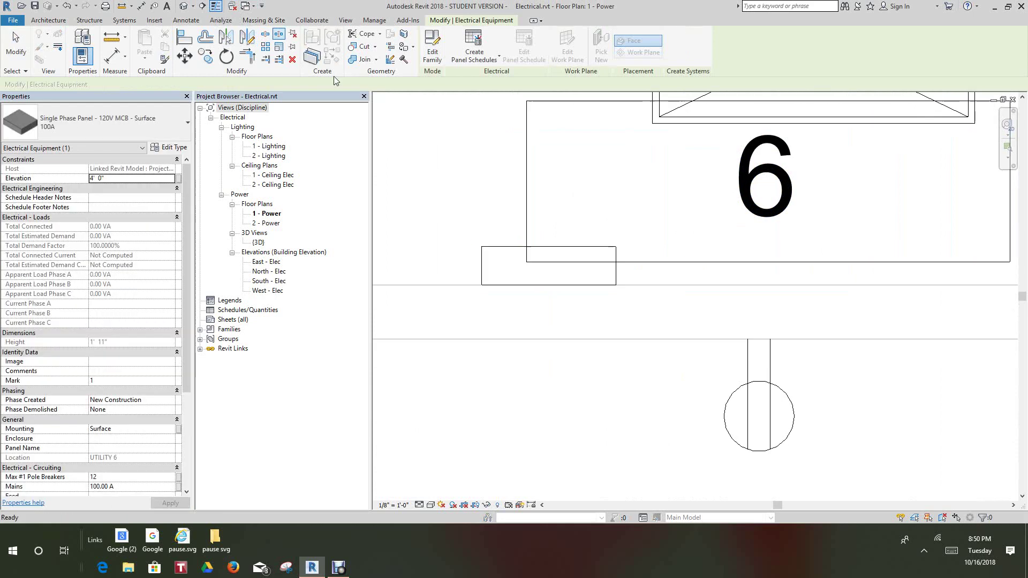
{"action": "key", "text": "Escape"}
Start a conduit from the right face of the Utility room panel and set its connector 0' 6" from the face's upper edge.
{"action": "left_click", "coordinate": [566, 248]}
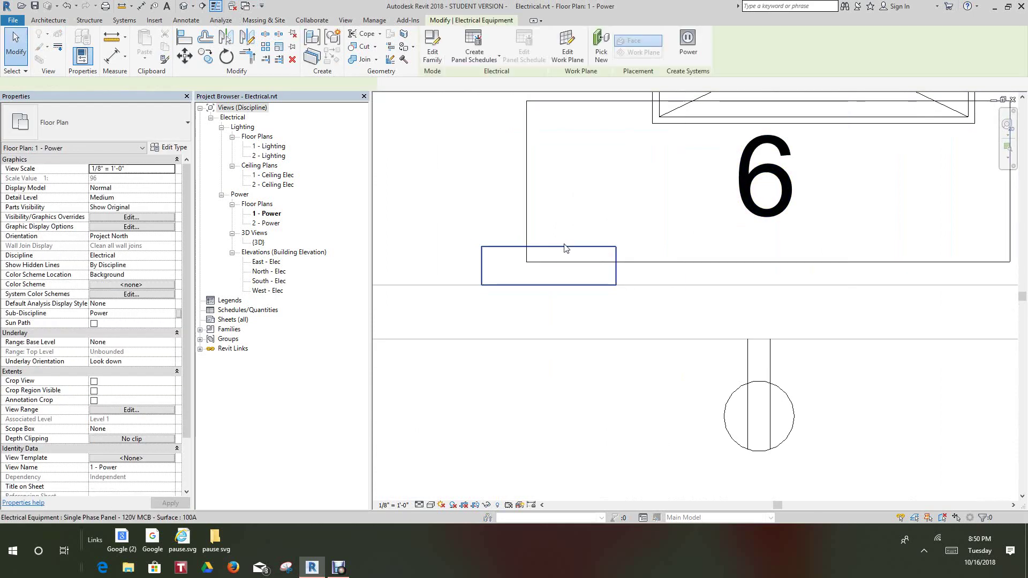
{"action": "right_click", "coordinate": [619, 271]}
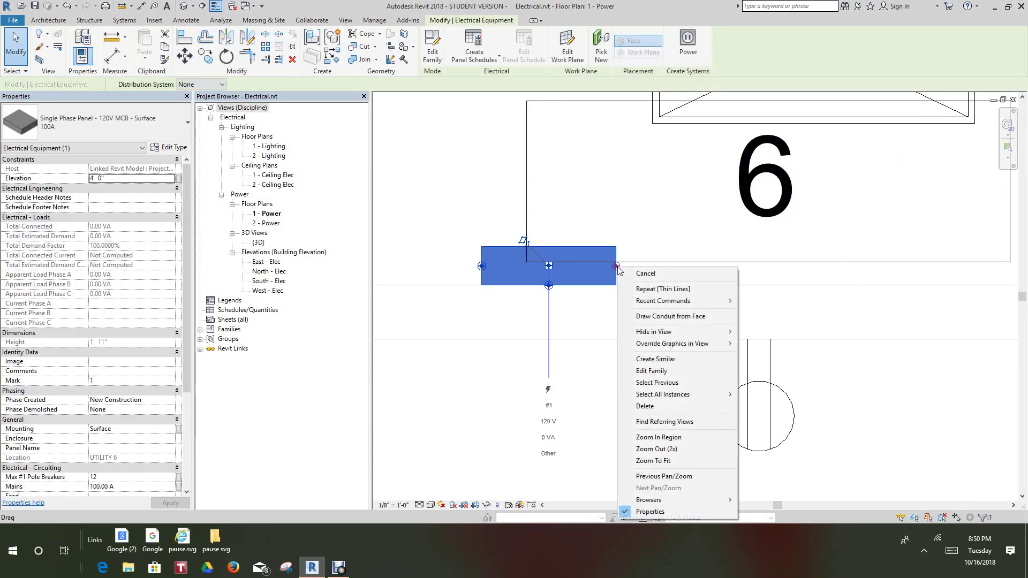
{"action": "left_click", "coordinate": [664, 320]}
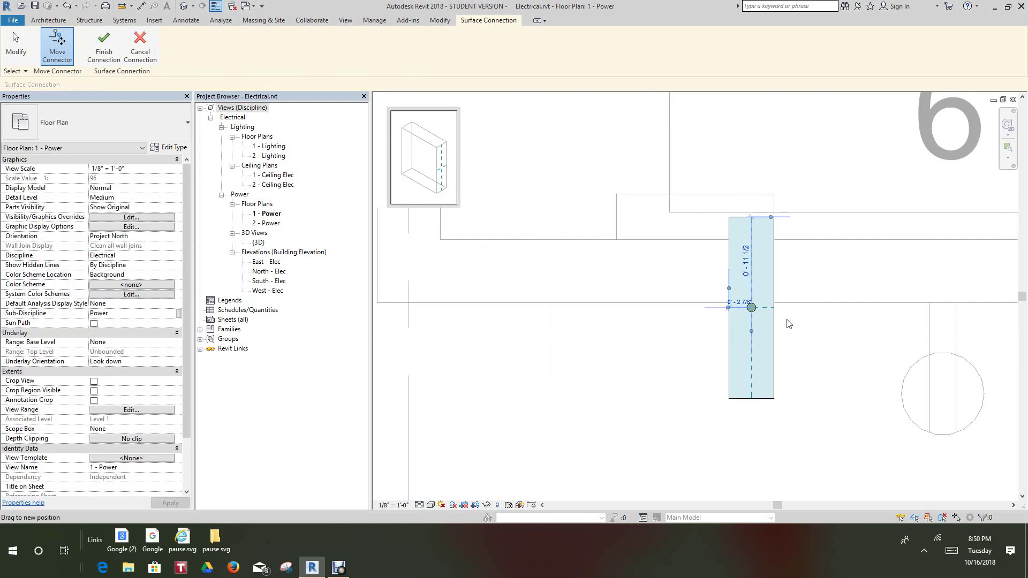
{"action": "left_click", "coordinate": [746, 262]}
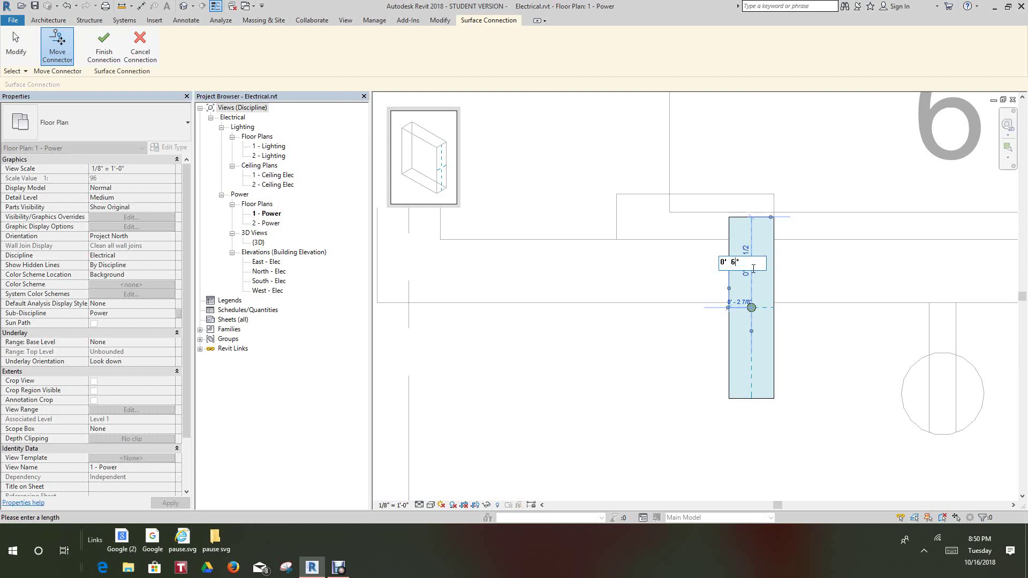
{"action": "key", "text": "Return"}
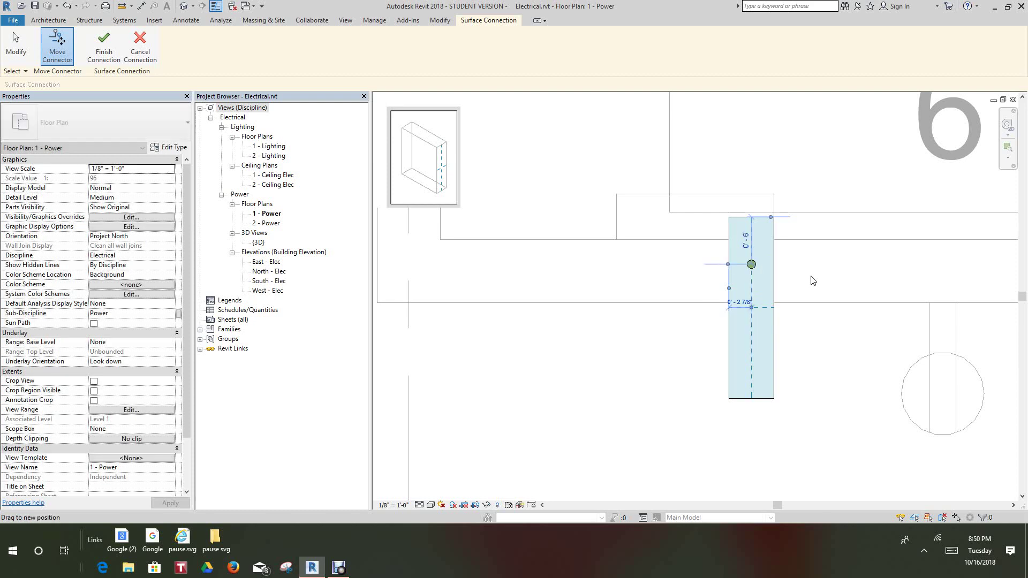
Set the conduit connector 0' 3" from the left edge of the panel face and finish the surface connection.
{"action": "scroll", "coordinate": [760, 267], "scroll_direction": "up", "scroll_amount": 1}
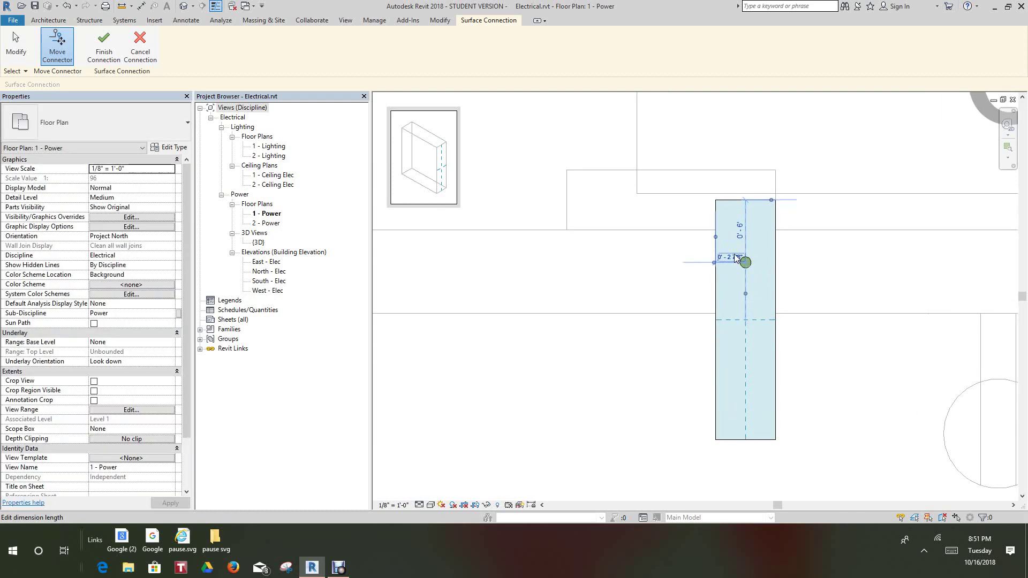
{"action": "left_click", "coordinate": [735, 257]}
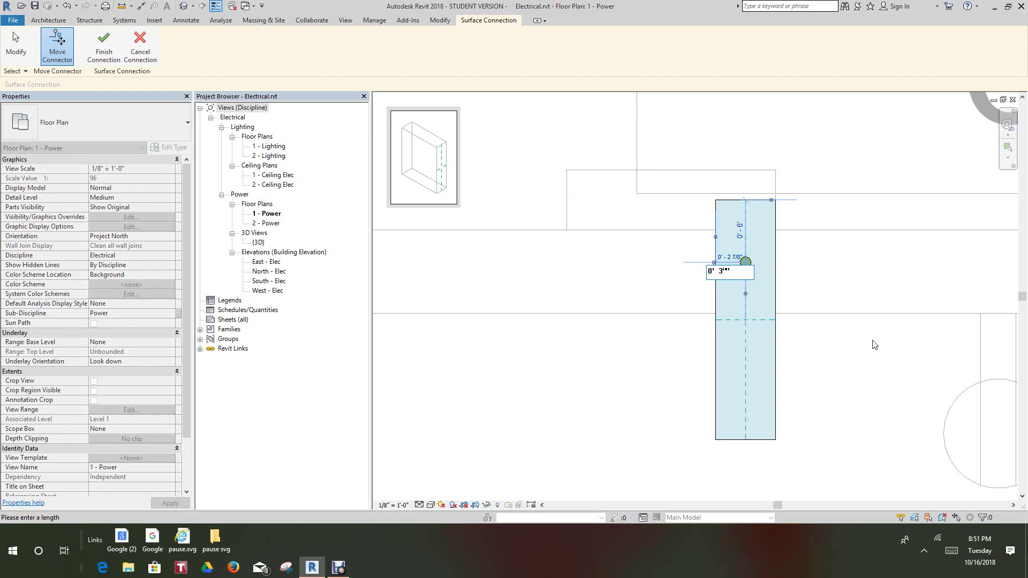
{"action": "type", "text": "0' 3\"\""}
{"action": "key", "text": "Return"}
{"action": "left_click", "coordinate": [570, 269]}
{"action": "key", "text": "Return"}
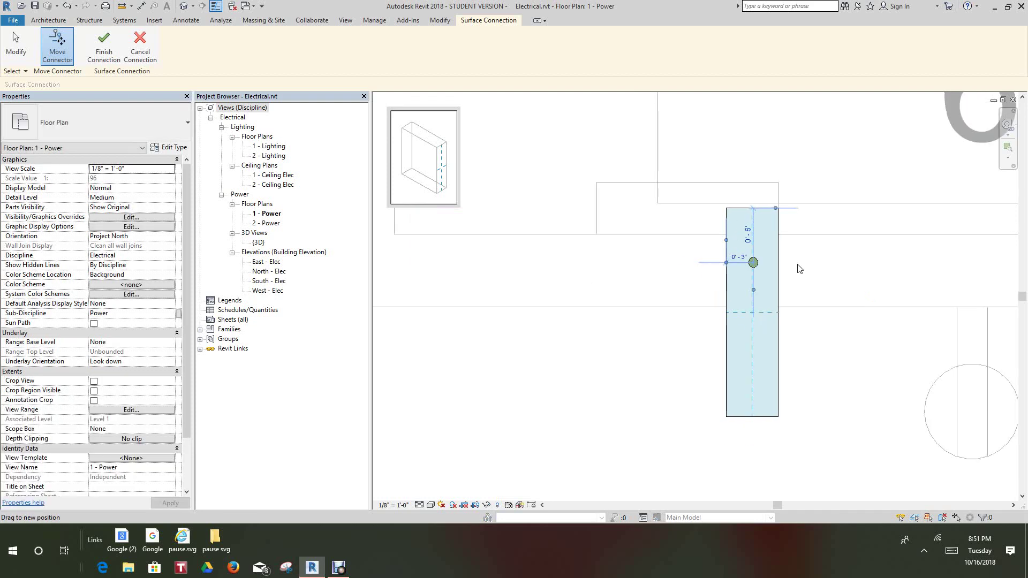
{"action": "scroll", "coordinate": [792, 269], "scroll_direction": "up", "scroll_amount": 2}
{"action": "scroll", "coordinate": [792, 271], "scroll_direction": "down", "scroll_amount": 2}
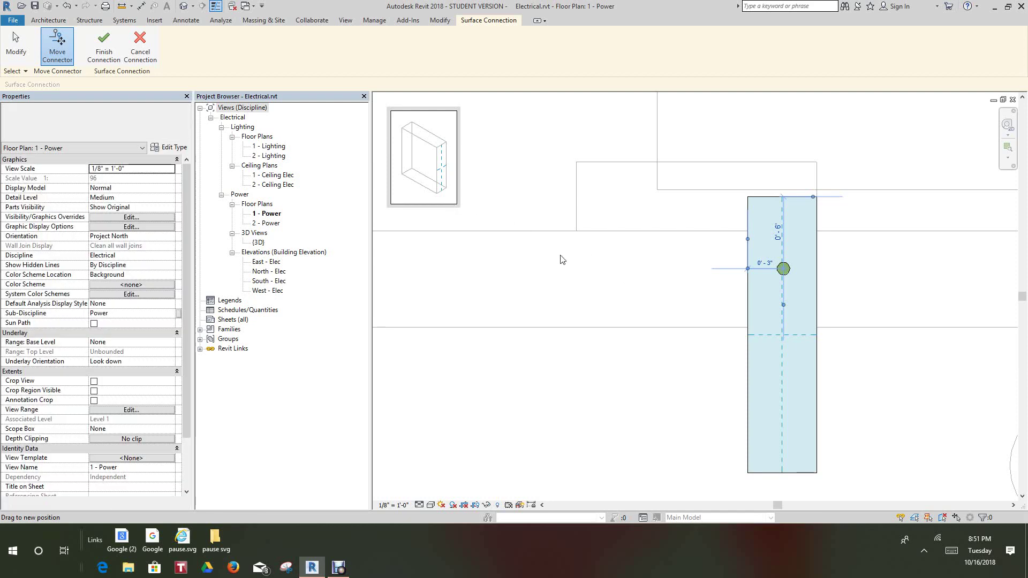
{"action": "left_click", "coordinate": [103, 42]}
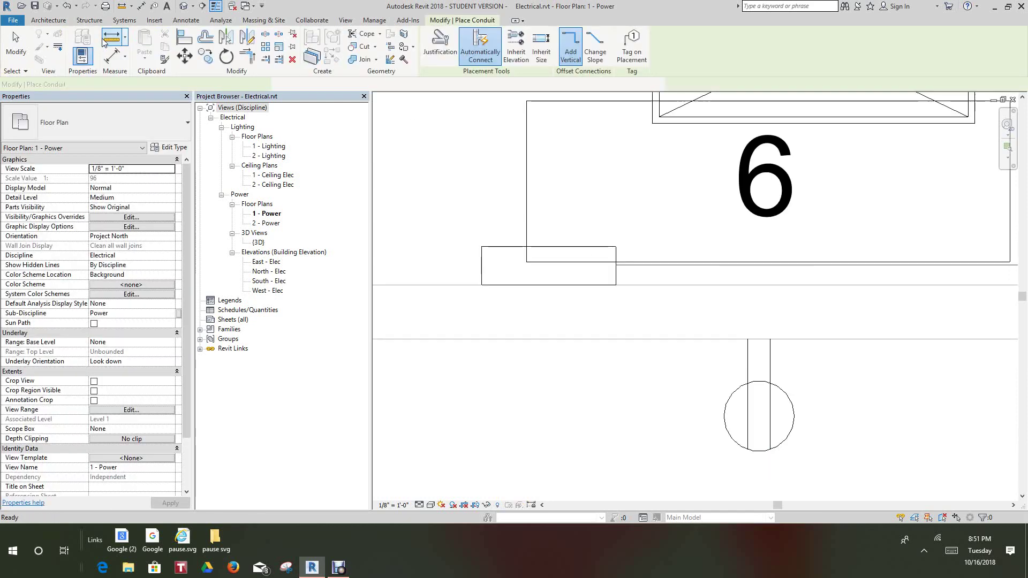
Route the 3/4" conduit from the panel about 6' 5" along the Utility room's lower wall and about 9' 6" up past its upper wall.
{"action": "scroll", "coordinate": [603, 279], "scroll_direction": "down", "scroll_amount": 4}
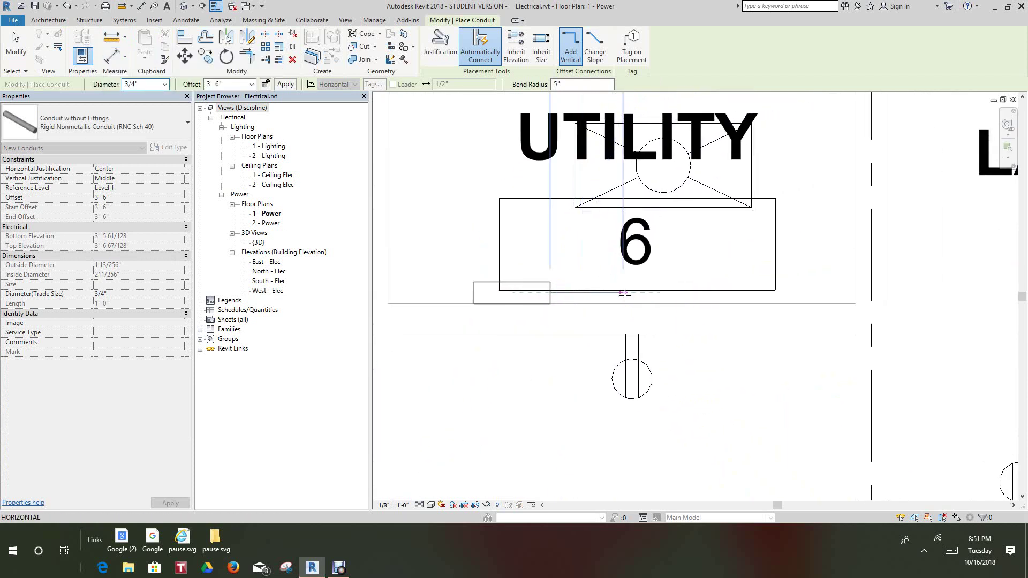
{"action": "scroll", "coordinate": [682, 292], "scroll_direction": "down", "scroll_amount": 2}
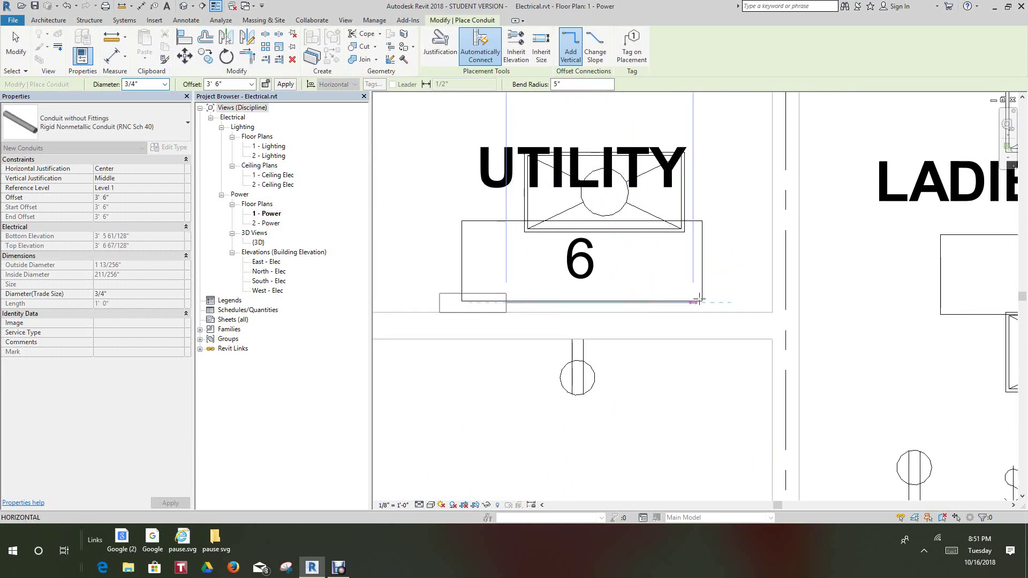
{"action": "scroll", "coordinate": [735, 296], "scroll_direction": "down", "scroll_amount": 5}
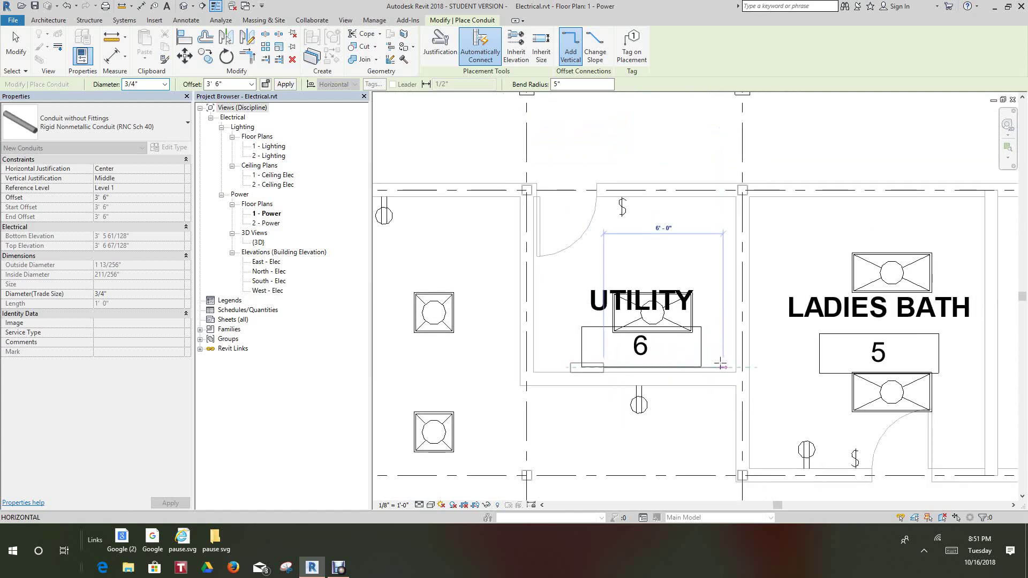
{"action": "scroll", "coordinate": [734, 366], "scroll_direction": "up", "scroll_amount": 3}
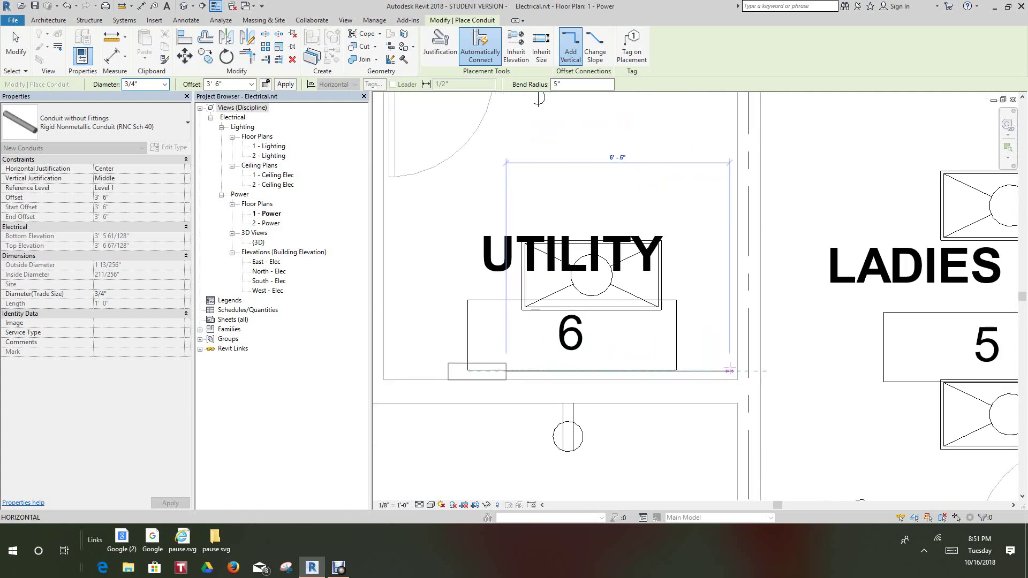
{"action": "scroll", "coordinate": [715, 319], "scroll_direction": "down", "scroll_amount": 3}
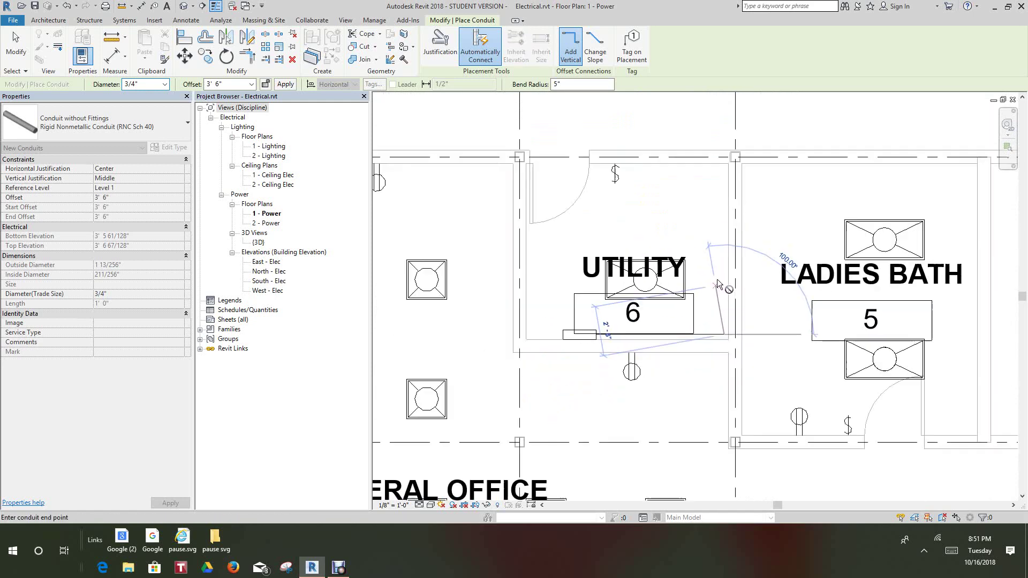
{"action": "middle_click_drag", "start_coordinate": [707, 277], "coordinate": [735, 344]}
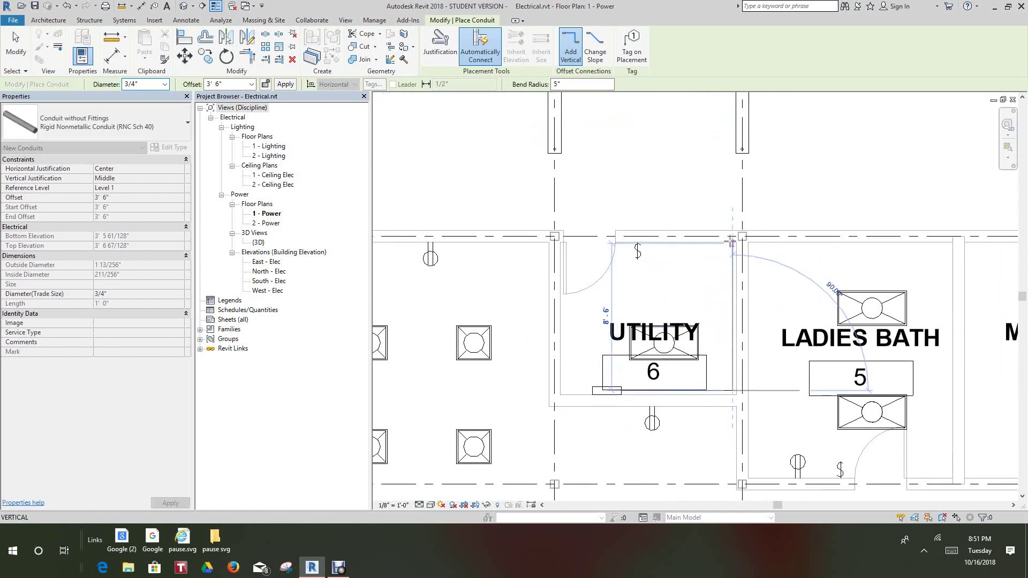
{"action": "scroll", "coordinate": [731, 226], "scroll_direction": "up", "scroll_amount": 1}
{"action": "scroll", "coordinate": [731, 225], "scroll_direction": "up", "scroll_amount": 1}
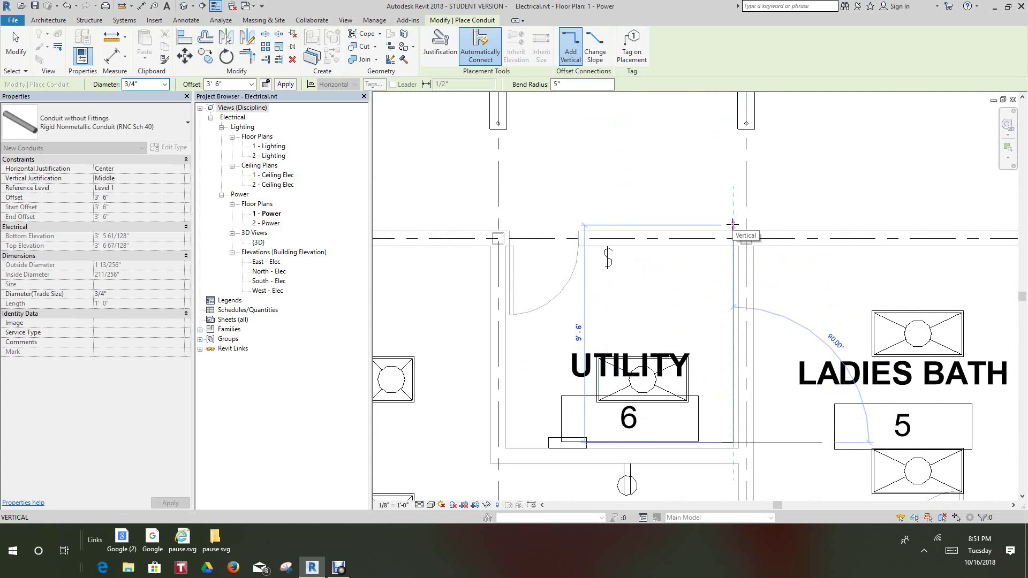
{"action": "left_click", "coordinate": [733, 225]}
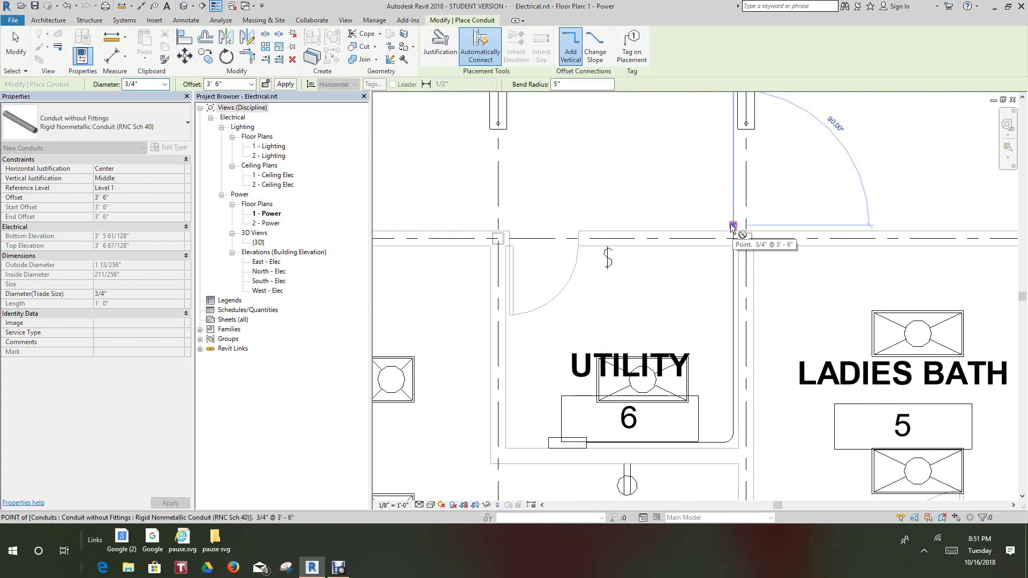
Use Change Slope with a 9' 0" offset to continue the conduit horizontally from the upper corner toward the Utility room door.
{"action": "left_click", "coordinate": [592, 53]}
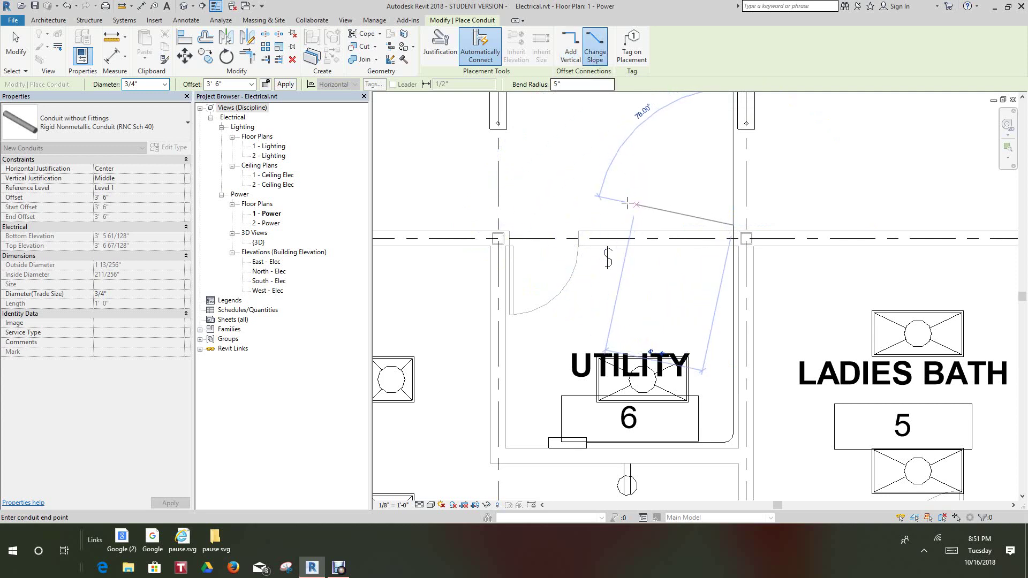
{"action": "left_click", "coordinate": [251, 85]}
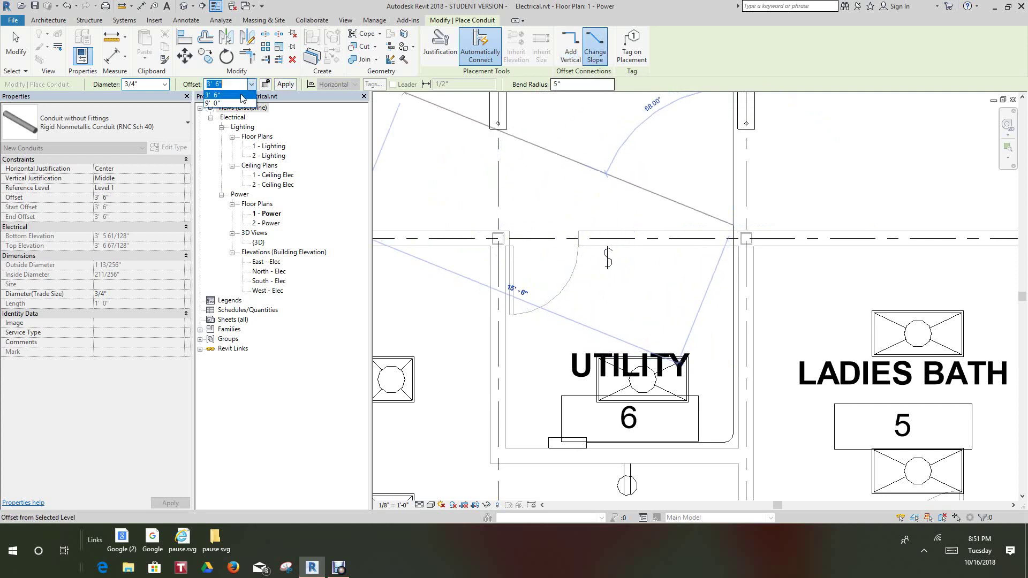
{"action": "left_click", "coordinate": [232, 104]}
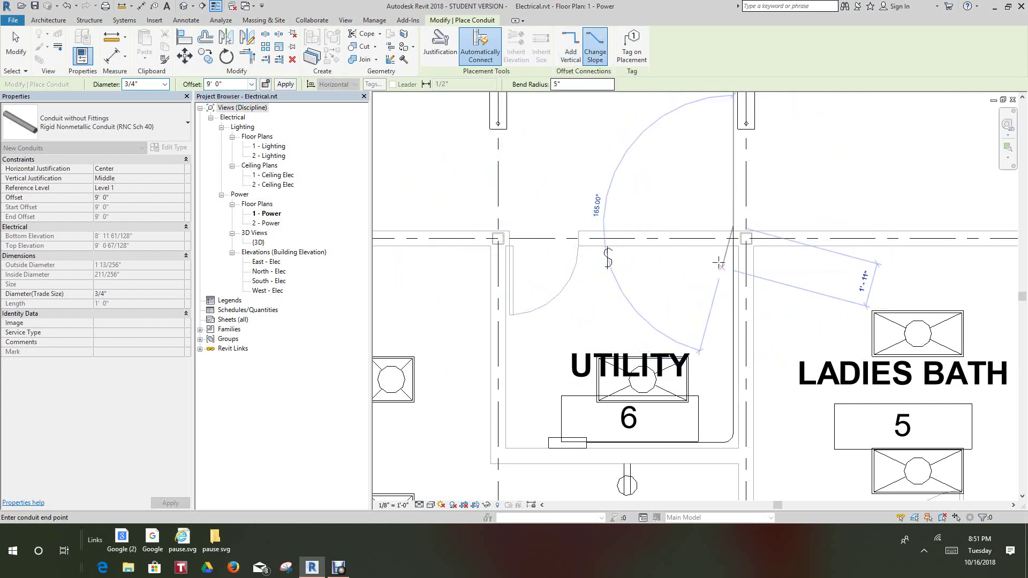
{"action": "left_click", "coordinate": [733, 226]}
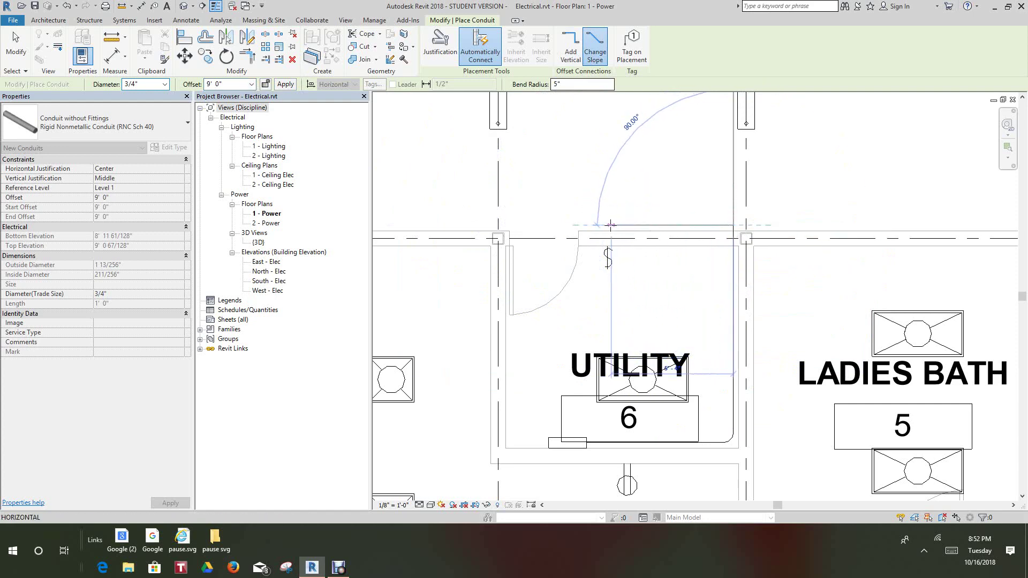
{"action": "scroll", "coordinate": [615, 223], "scroll_direction": "down", "scroll_amount": 3}
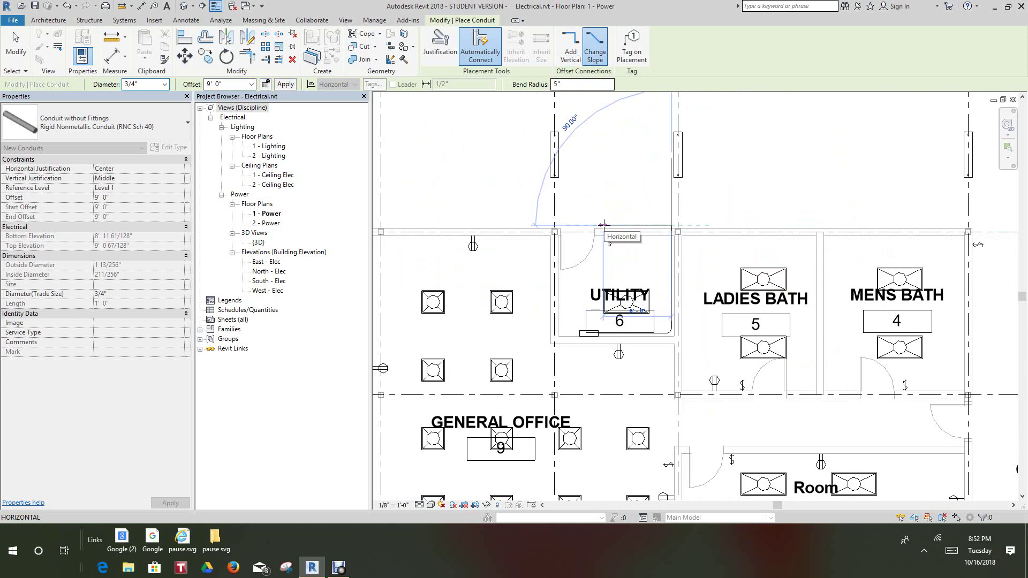
{"action": "left_click", "coordinate": [603, 225]}
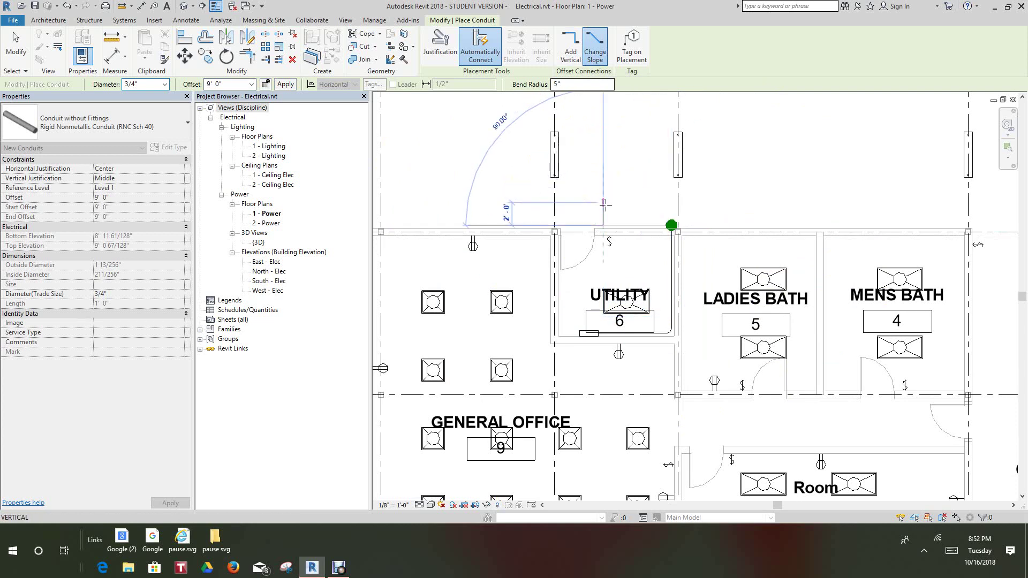
Examine the vertical rise at the Utility room's upper corner and end the conduit run.
{"action": "scroll", "coordinate": [583, 215], "scroll_direction": "down", "scroll_amount": 1}
{"action": "scroll", "coordinate": [572, 213], "scroll_direction": "up", "scroll_amount": 2}
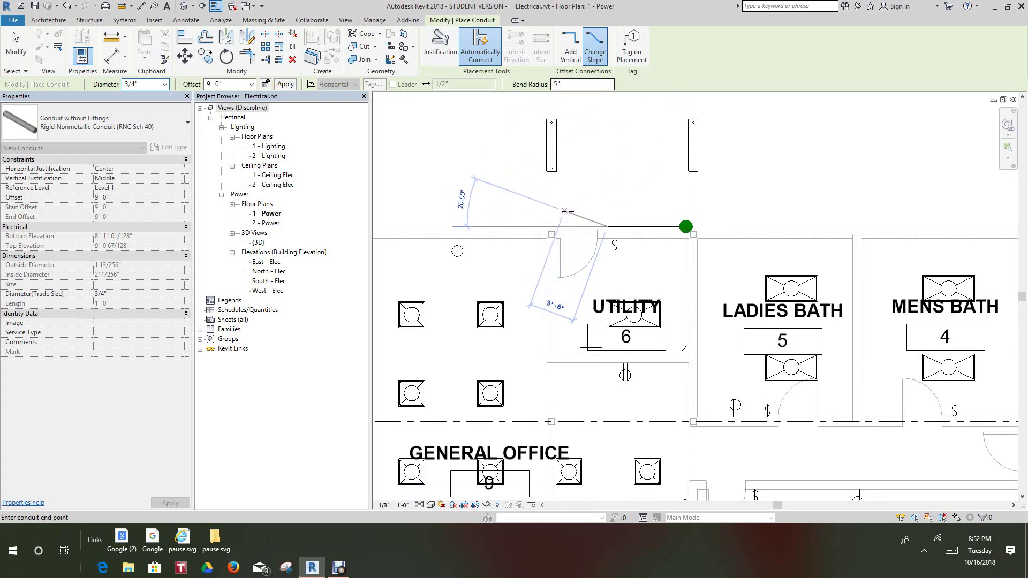
{"action": "scroll", "coordinate": [686, 222], "scroll_direction": "up", "scroll_amount": 2}
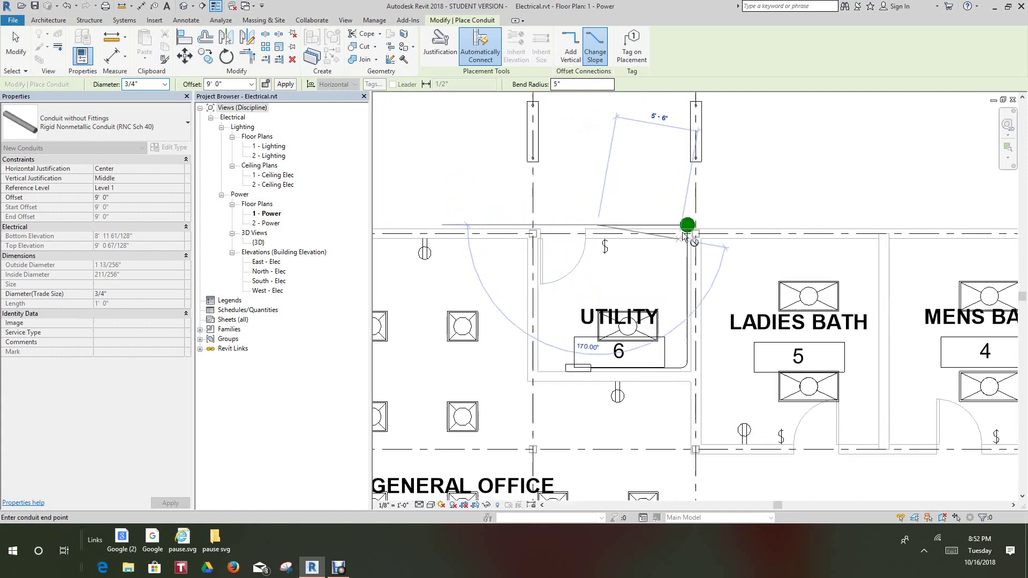
{"action": "scroll", "coordinate": [687, 222], "scroll_direction": "up", "scroll_amount": 1}
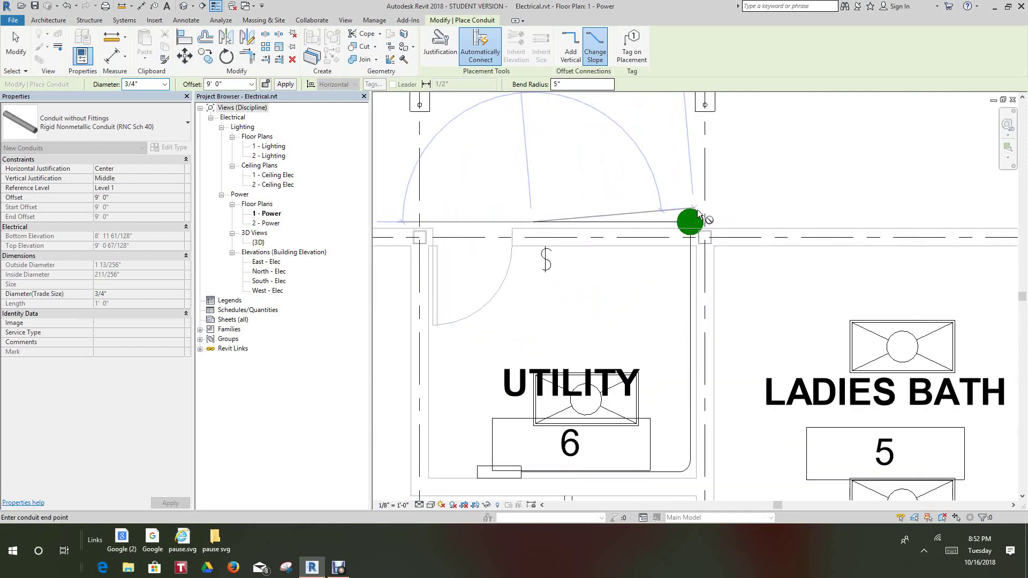
{"action": "scroll", "coordinate": [540, 193], "scroll_direction": "down", "scroll_amount": 1}
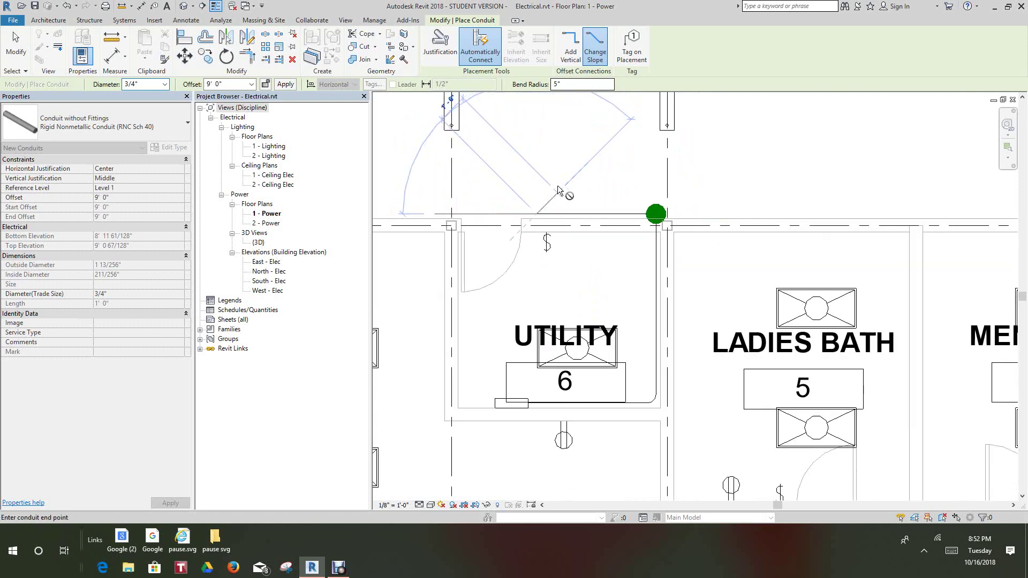
{"action": "scroll", "coordinate": [581, 187], "scroll_direction": "down", "scroll_amount": 1}
{"action": "middle_click_drag", "start_coordinate": [581, 187], "coordinate": [610, 168]}
{"action": "scroll", "coordinate": [572, 192], "scroll_direction": "up", "scroll_amount": 1}
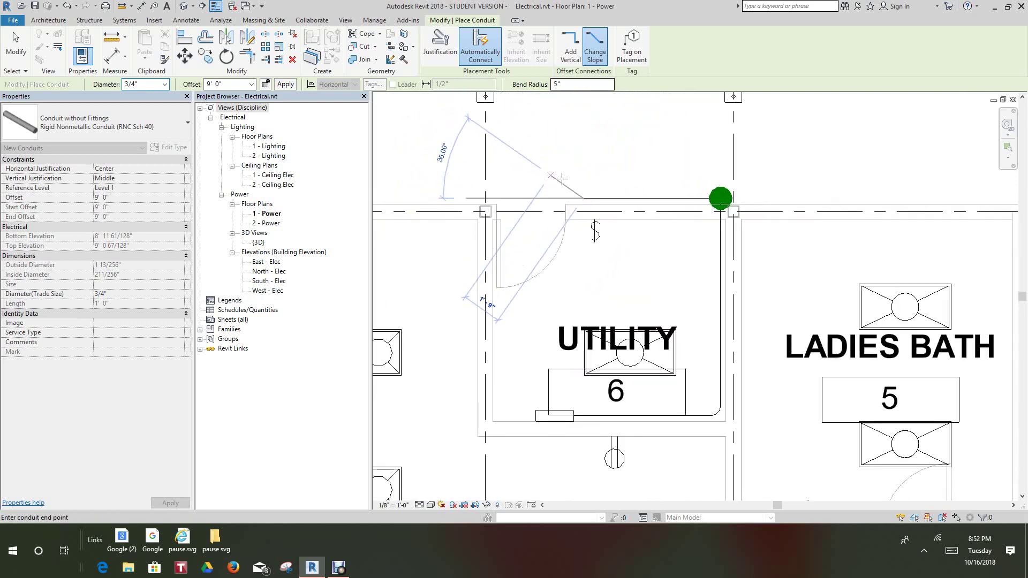
{"action": "left_click", "coordinate": [253, 87]}
{"action": "left_click", "coordinate": [253, 87]}
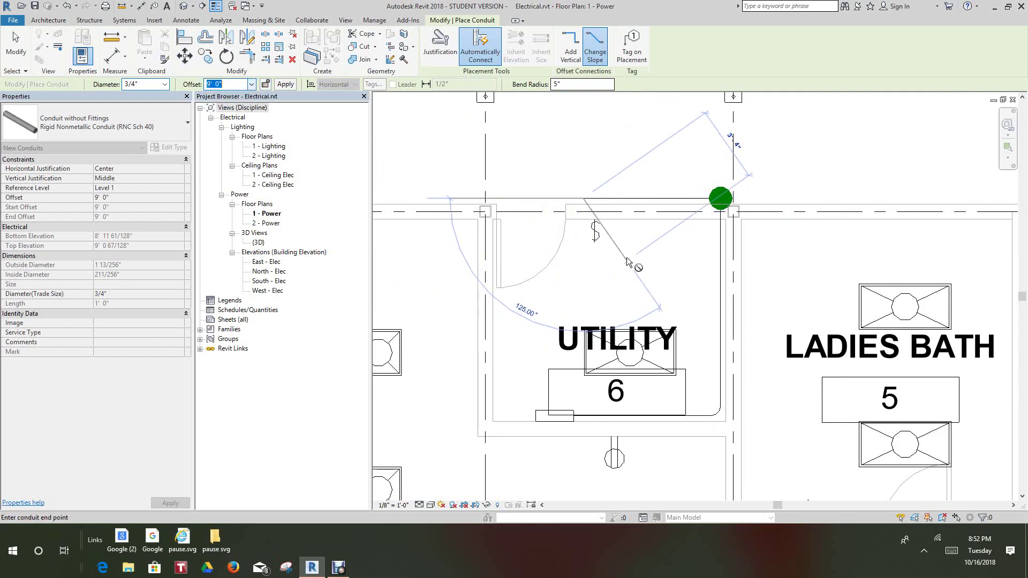
{"action": "scroll", "coordinate": [621, 250], "scroll_direction": "up", "scroll_amount": 1}
{"action": "scroll", "coordinate": [610, 249], "scroll_direction": "down", "scroll_amount": 2}
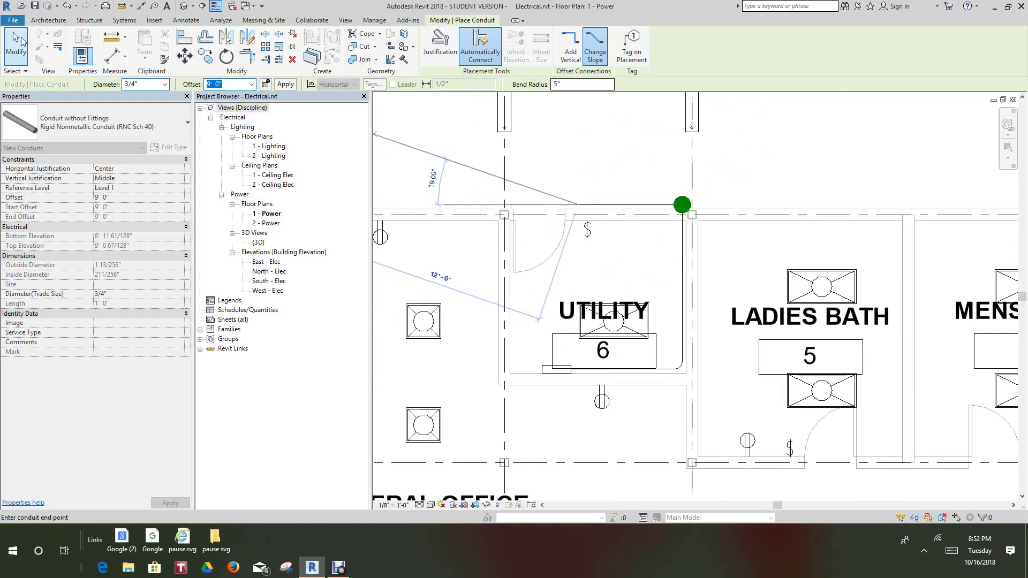
{"action": "left_click", "coordinate": [16, 40]}
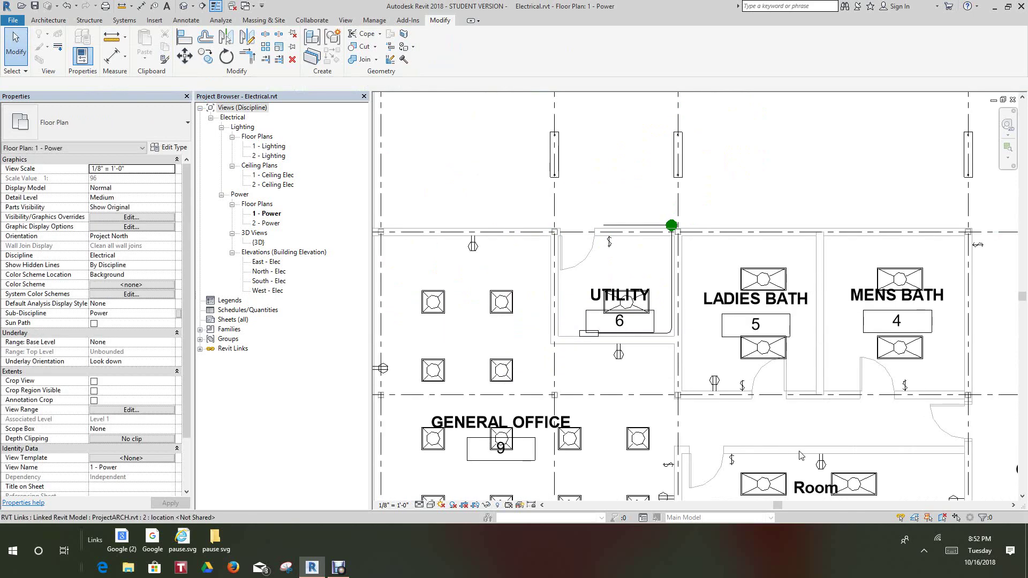
Start a conduit from the left face of the Utility room panel and finish the surface connection at the default connector position.
{"action": "scroll", "coordinate": [812, 464], "scroll_direction": "down", "scroll_amount": 1}
{"action": "scroll", "coordinate": [812, 465], "scroll_direction": "down", "scroll_amount": 2}
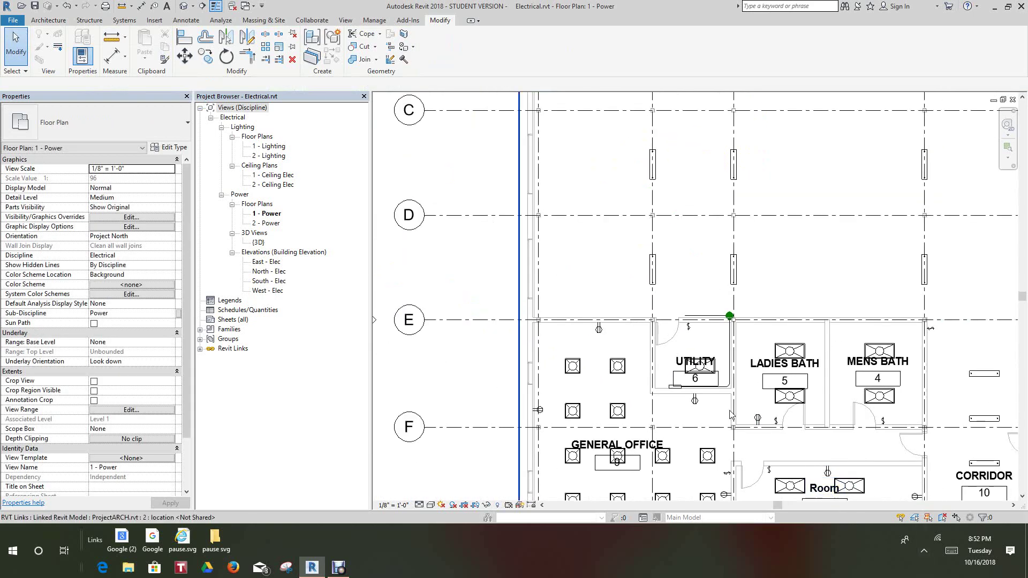
{"action": "scroll", "coordinate": [720, 412], "scroll_direction": "up", "scroll_amount": 2}
{"action": "scroll", "coordinate": [719, 412], "scroll_direction": "down", "scroll_amount": 2}
{"action": "scroll", "coordinate": [643, 369], "scroll_direction": "up", "scroll_amount": 5}
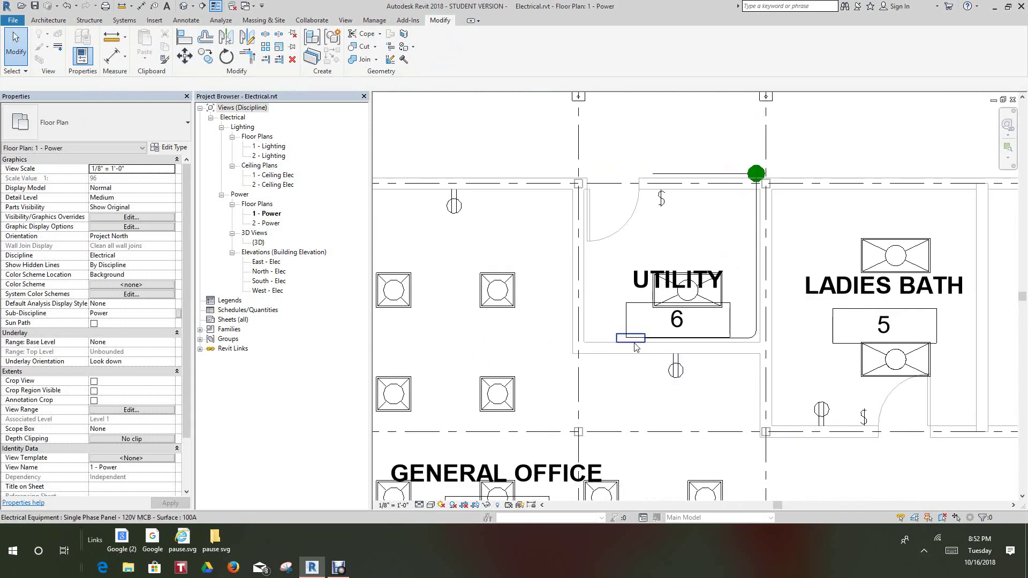
{"action": "scroll", "coordinate": [606, 341], "scroll_direction": "up", "scroll_amount": 1}
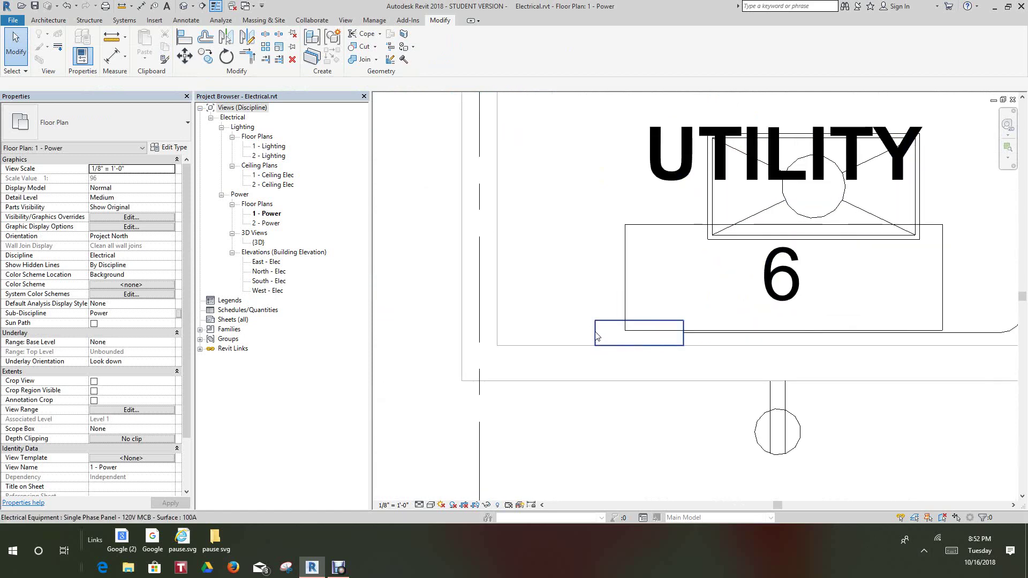
{"action": "left_click", "coordinate": [597, 336]}
{"action": "right_click", "coordinate": [595, 335]}
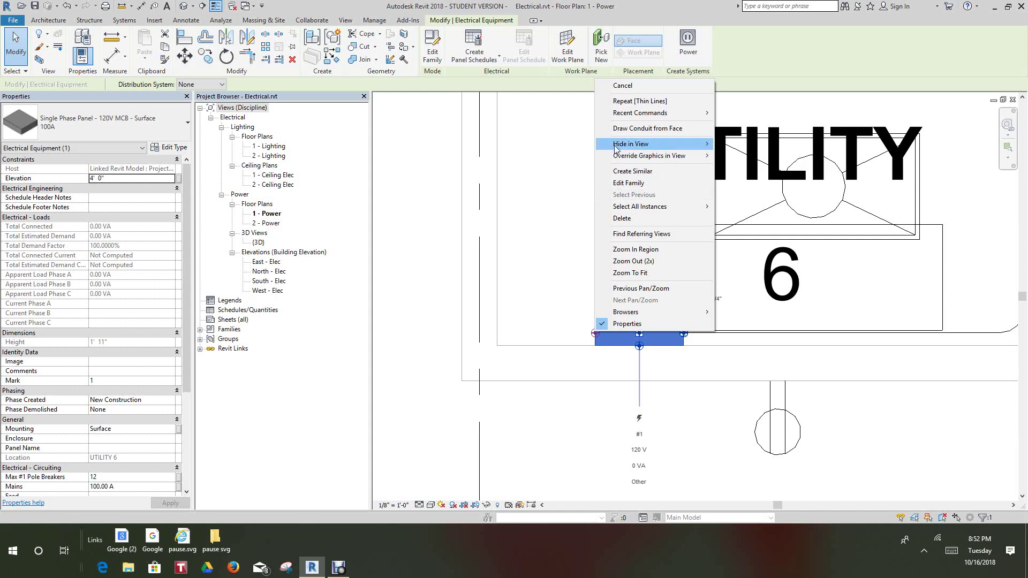
{"action": "left_click", "coordinate": [626, 129]}
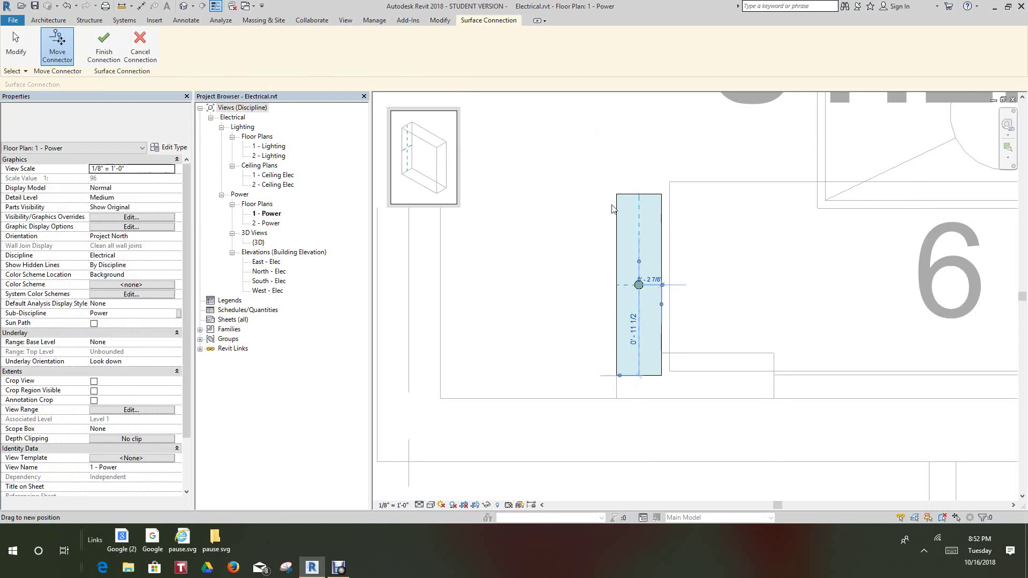
{"action": "left_click", "coordinate": [103, 43]}
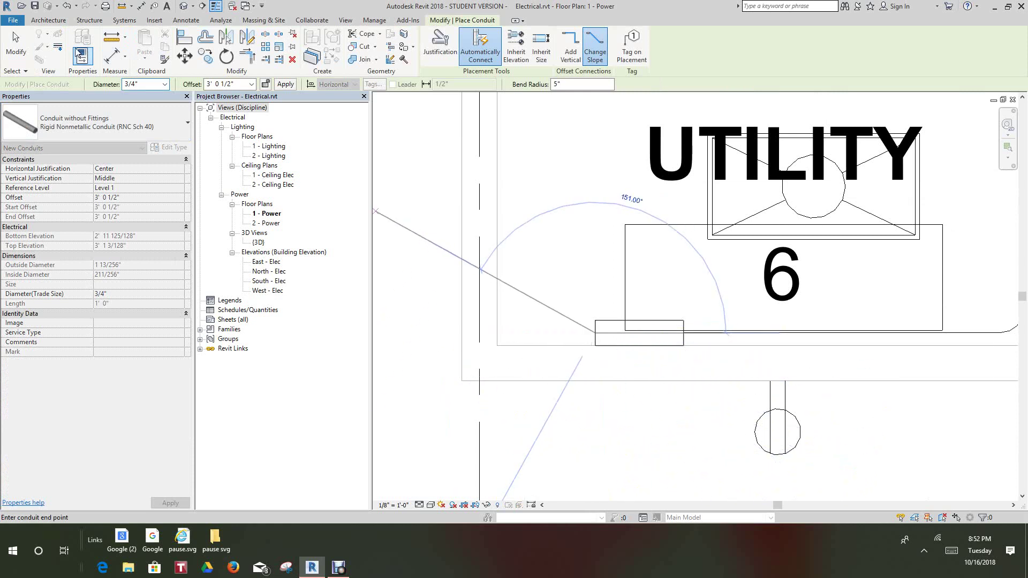
Set the conduit diameter to 1 1/4" and draw a short horizontal run from the panel's left face to near the Utility room's left wall.
{"action": "left_click", "coordinate": [166, 84]}
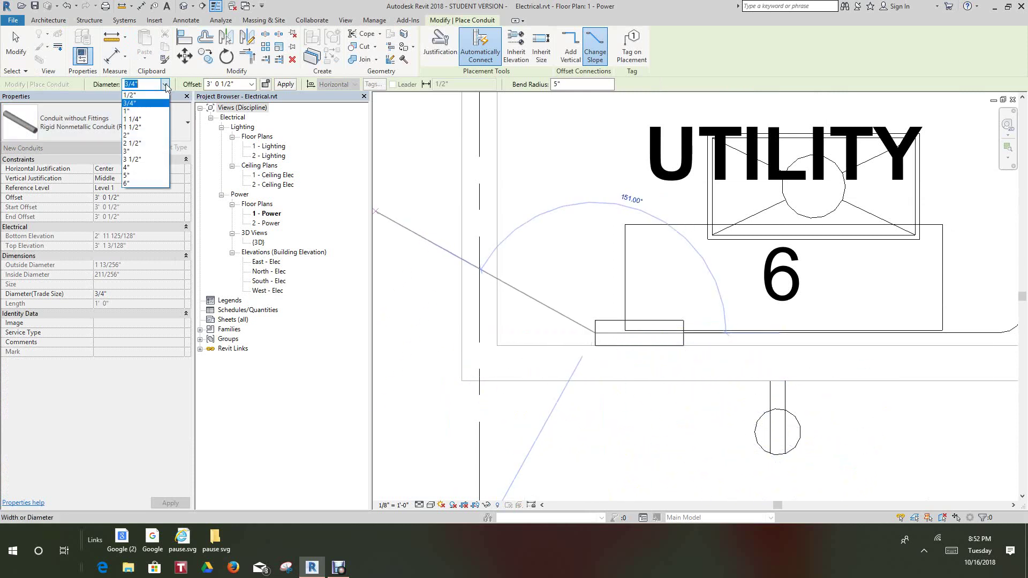
{"action": "left_click", "coordinate": [138, 120]}
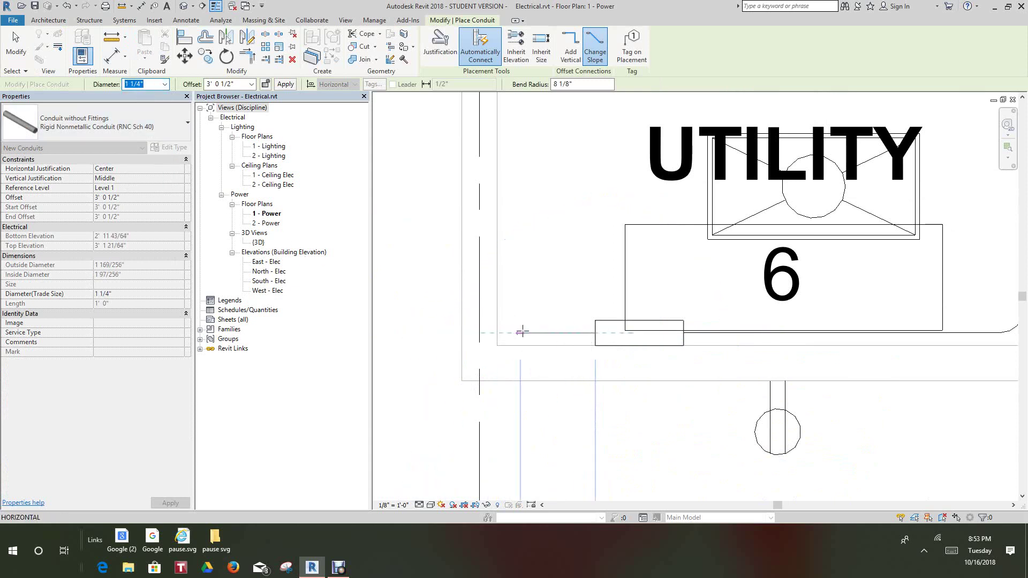
{"action": "scroll", "coordinate": [541, 326], "scroll_direction": "up", "scroll_amount": 1}
{"action": "scroll", "coordinate": [537, 337], "scroll_direction": "down", "scroll_amount": 1}
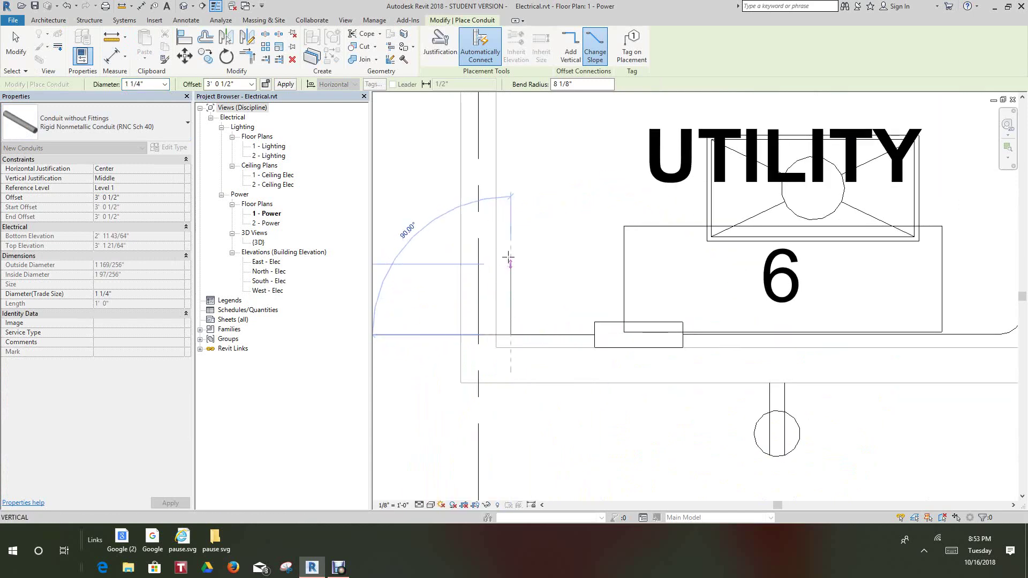
{"action": "scroll", "coordinate": [512, 238], "scroll_direction": "down", "scroll_amount": 3}
{"action": "middle_click_drag", "start_coordinate": [511, 237], "coordinate": [548, 380]}
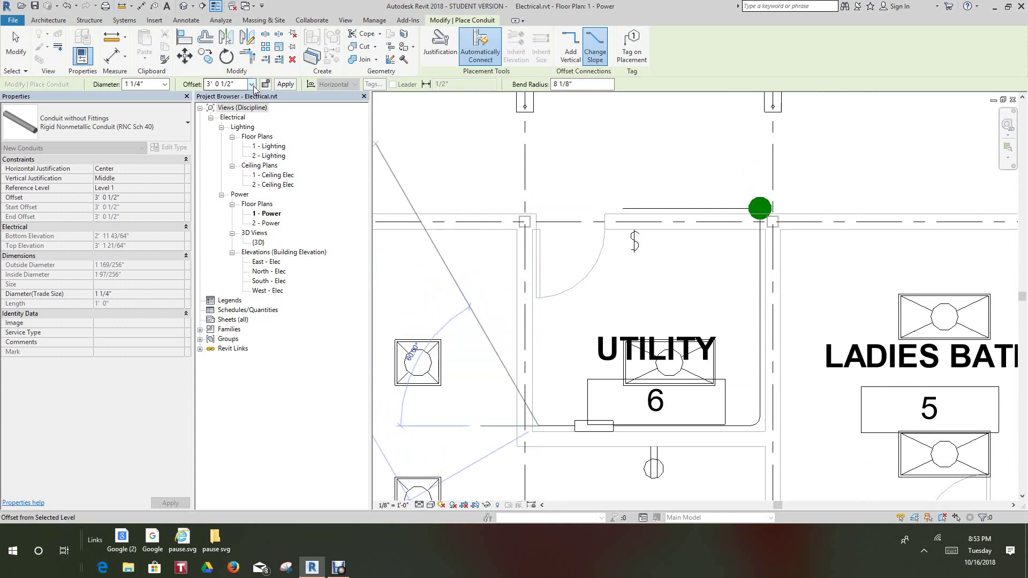
Raise the conduit to a 9' 0" offset and run it partway up along the Utility room's left wall.
{"action": "left_click", "coordinate": [251, 84]}
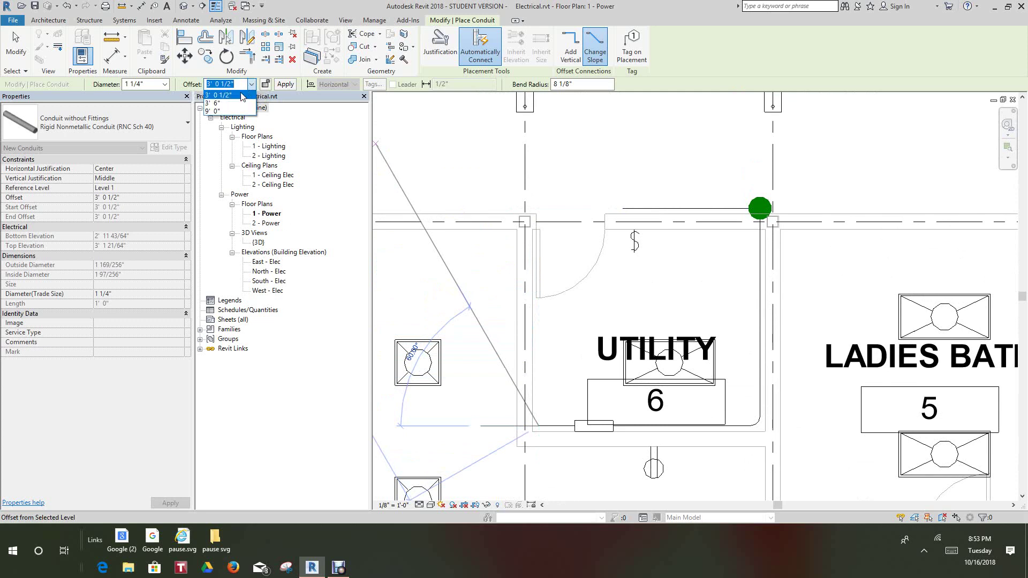
{"action": "left_click", "coordinate": [227, 112]}
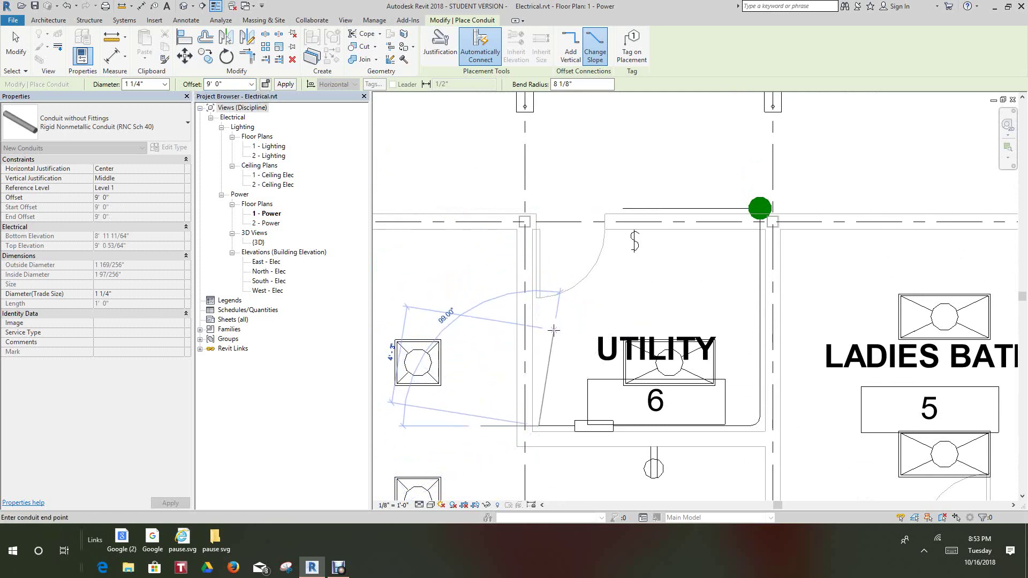
{"action": "left_click", "coordinate": [538, 316]}
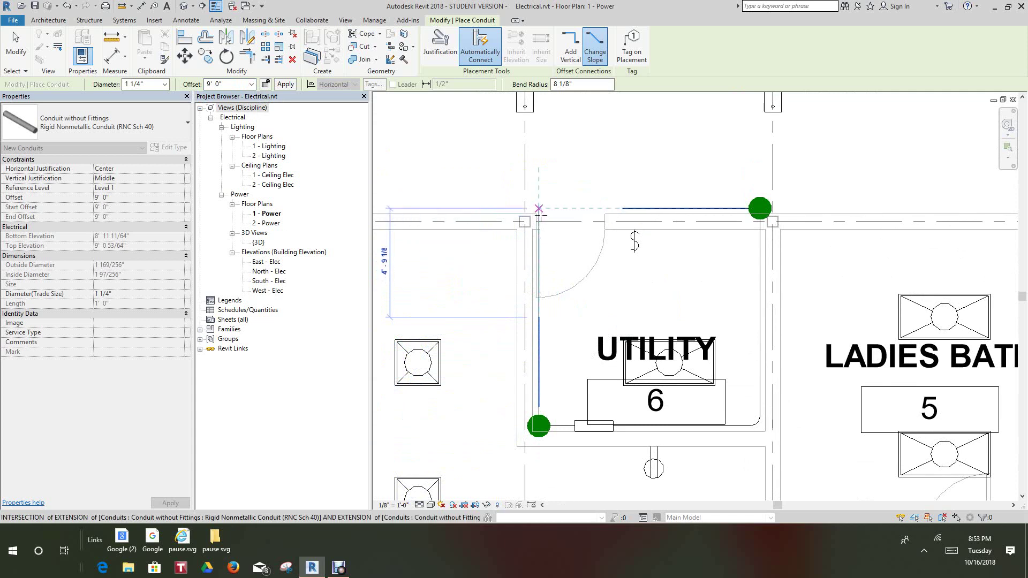
Extend the 9' 0" conduit up the Utility room's left wall, turn it left through the wall into the General Office and end the run.
{"action": "left_click", "coordinate": [539, 246]}
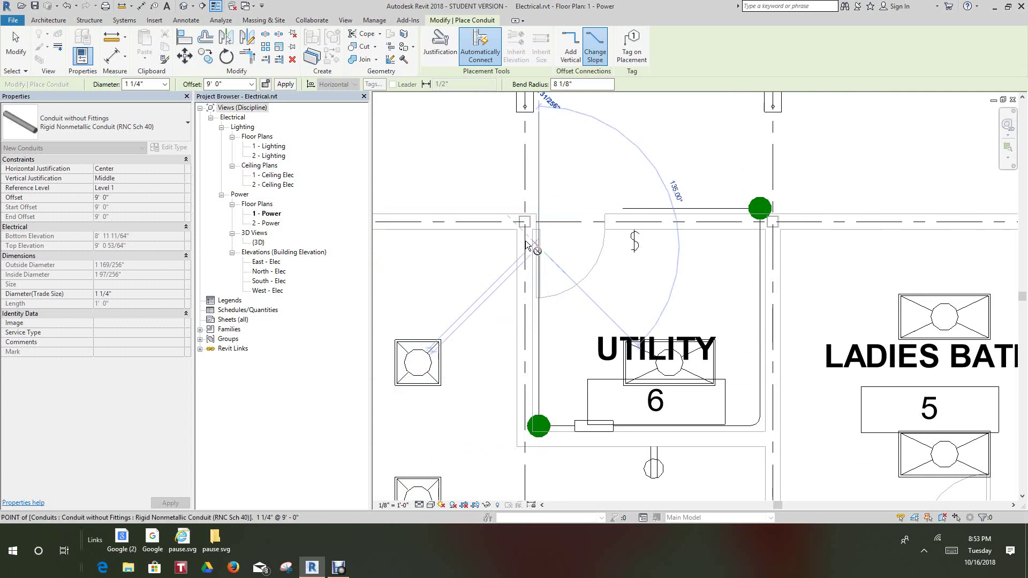
{"action": "left_click", "coordinate": [415, 246]}
{"action": "scroll", "coordinate": [415, 245], "scroll_direction": "down", "scroll_amount": 1}
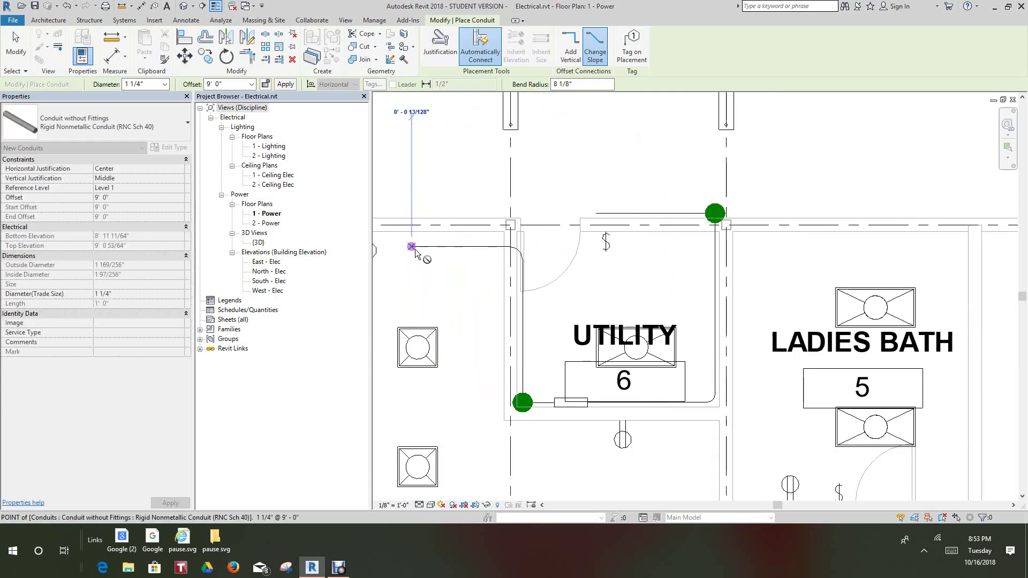
{"action": "left_click", "coordinate": [14, 38]}
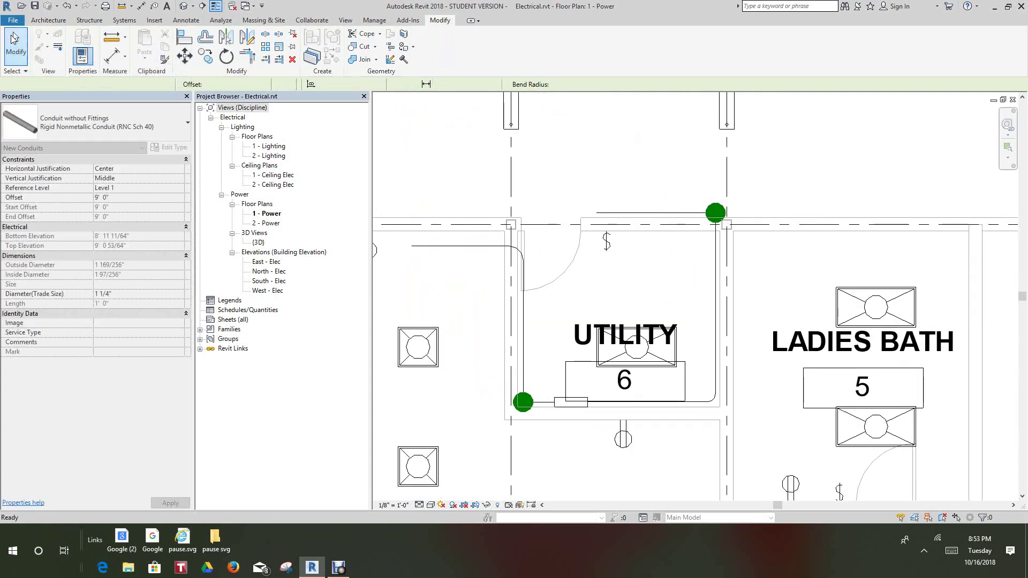
Examine both conduit runs from the panel around the Utility room in the Level 1 power plan.
{"action": "scroll", "coordinate": [762, 318], "scroll_direction": "up", "scroll_amount": 1}
{"action": "scroll", "coordinate": [763, 318], "scroll_direction": "down", "scroll_amount": 2}
{"action": "scroll", "coordinate": [762, 318], "scroll_direction": "down", "scroll_amount": 1}
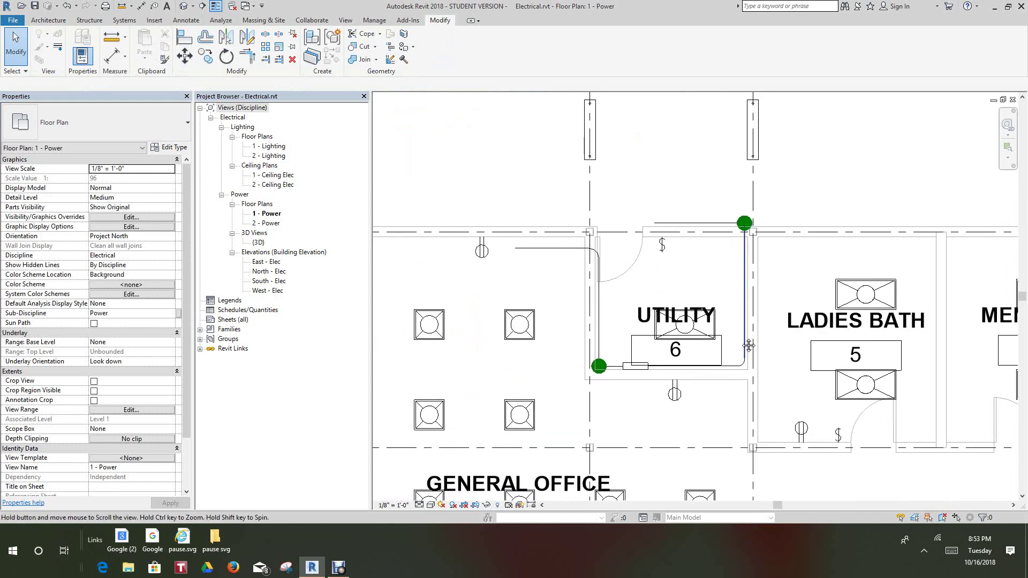
{"action": "scroll", "coordinate": [686, 396], "scroll_direction": "up", "scroll_amount": 5}
{"action": "scroll", "coordinate": [686, 396], "scroll_direction": "down", "scroll_amount": 5}
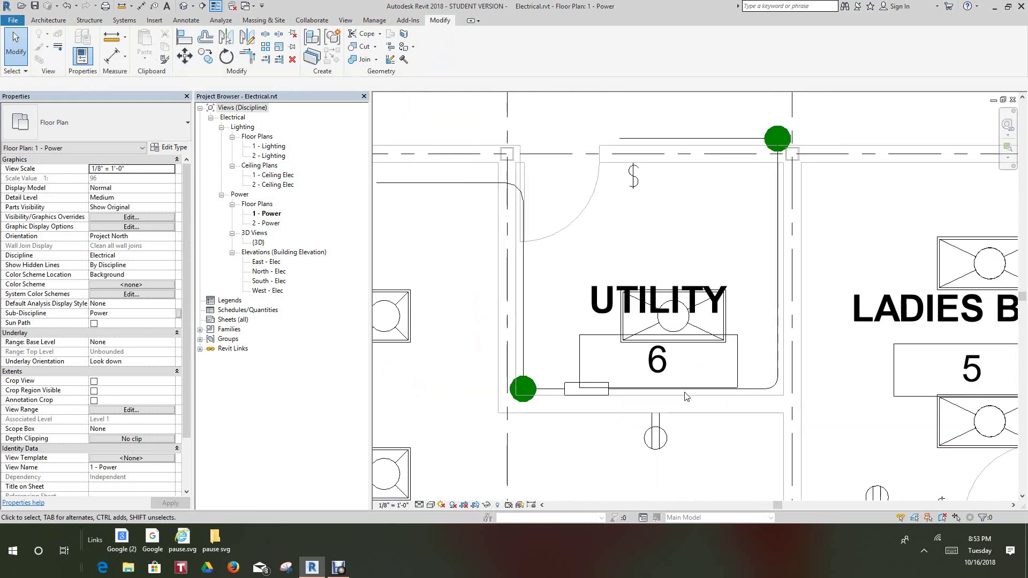
{"action": "middle_click_drag", "start_coordinate": [673, 354], "coordinate": [631, 308]}
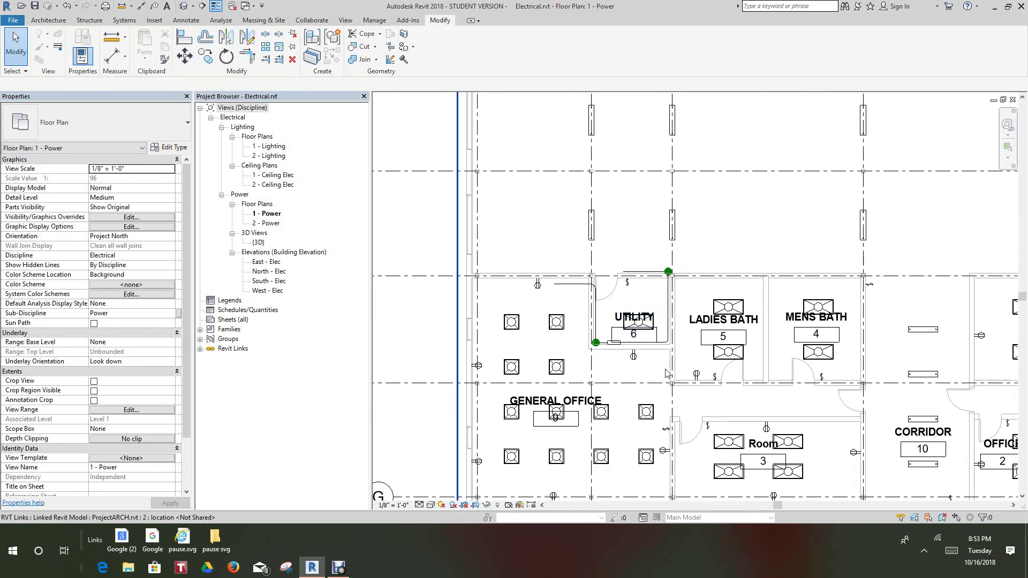
{"action": "scroll", "coordinate": [665, 368], "scroll_direction": "up", "scroll_amount": 1}
{"action": "scroll", "coordinate": [666, 368], "scroll_direction": "down", "scroll_amount": 1}
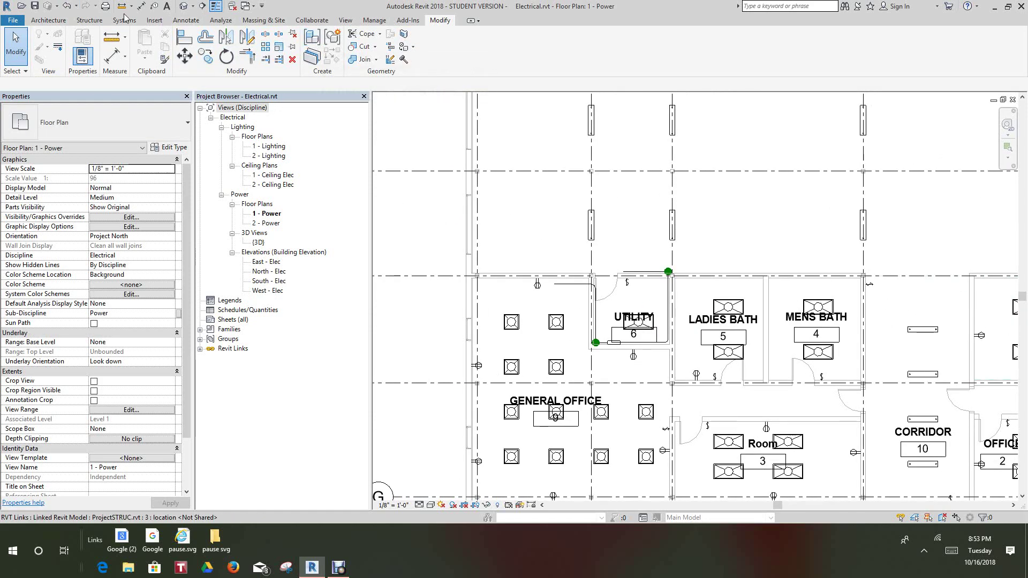
Create a rectangular callout around the Utility room and both of its conduit runs.
{"action": "left_click", "coordinate": [345, 22]}
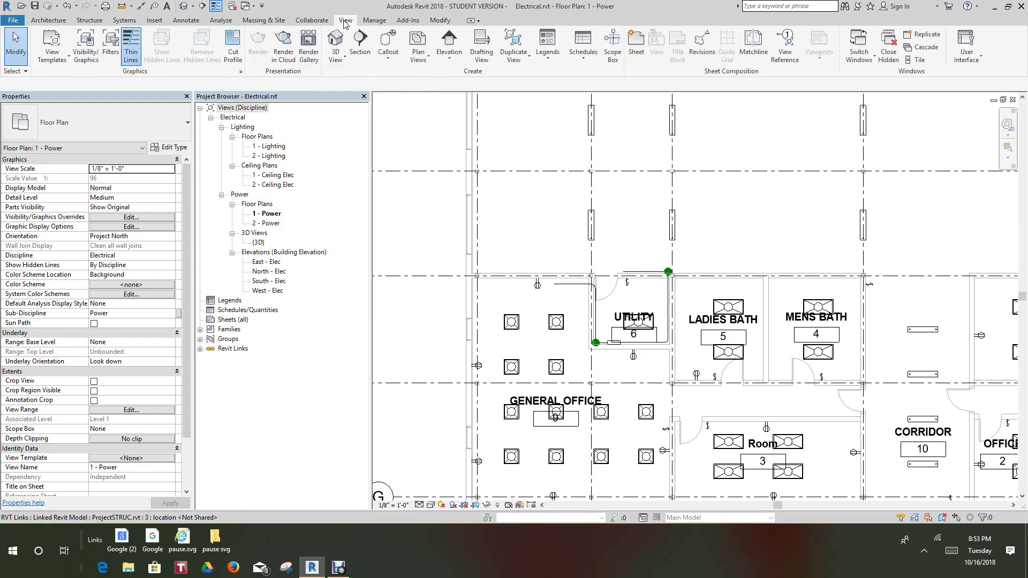
{"action": "left_click", "coordinate": [389, 41]}
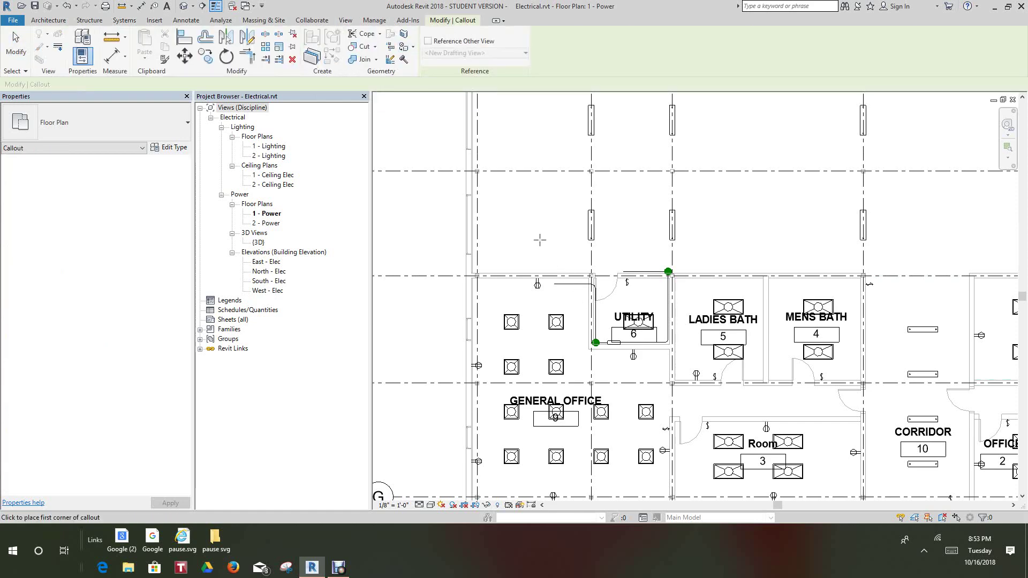
{"action": "left_click", "coordinate": [539, 240]}
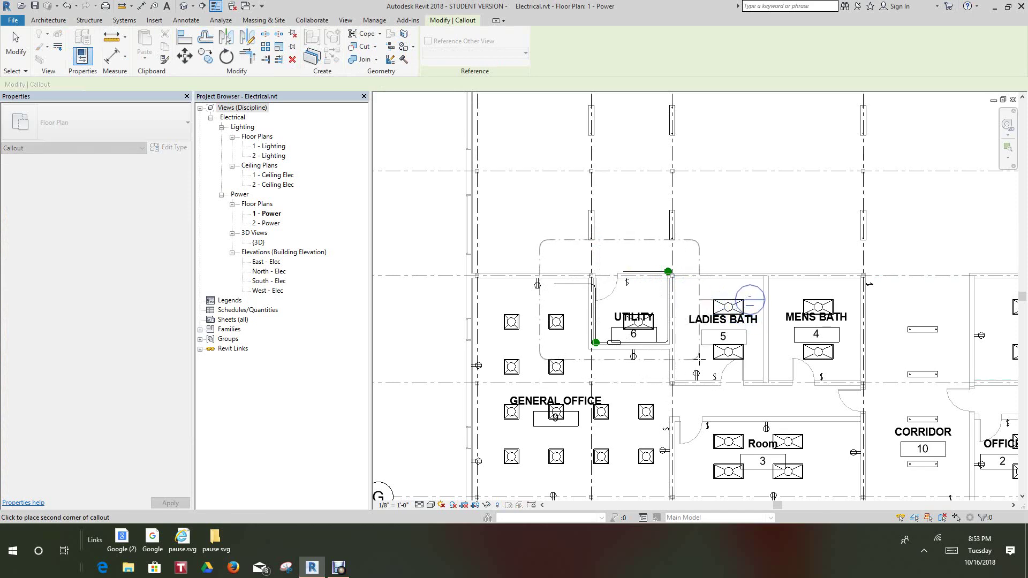
{"action": "left_click", "coordinate": [699, 358]}
{"action": "key", "text": "Escape"}
Move the callout head out of the Ladies Bath to just above the callout boundary's upper-right corner.
{"action": "scroll", "coordinate": [741, 289], "scroll_direction": "up", "scroll_amount": 2}
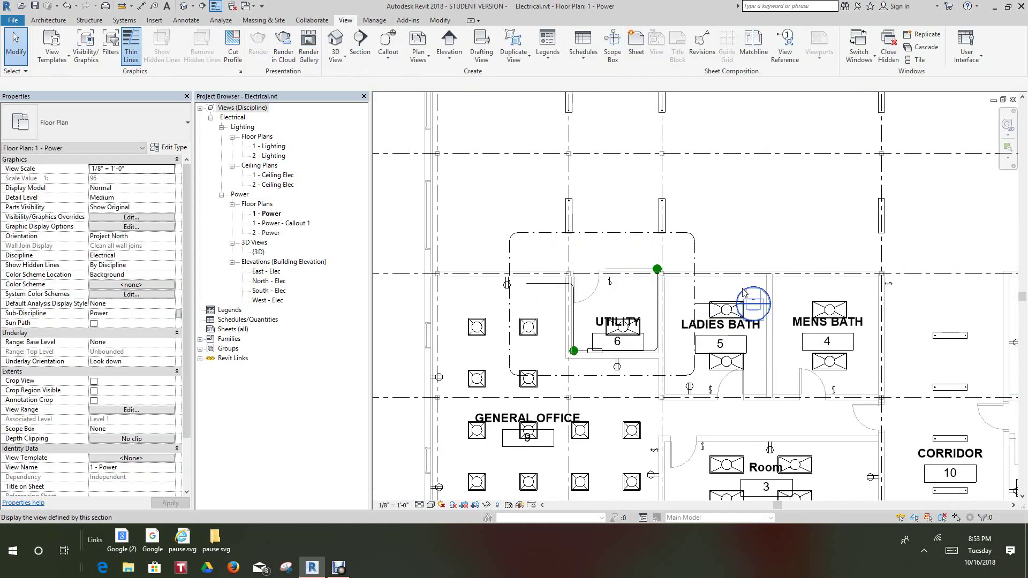
{"action": "left_click", "coordinate": [685, 310]}
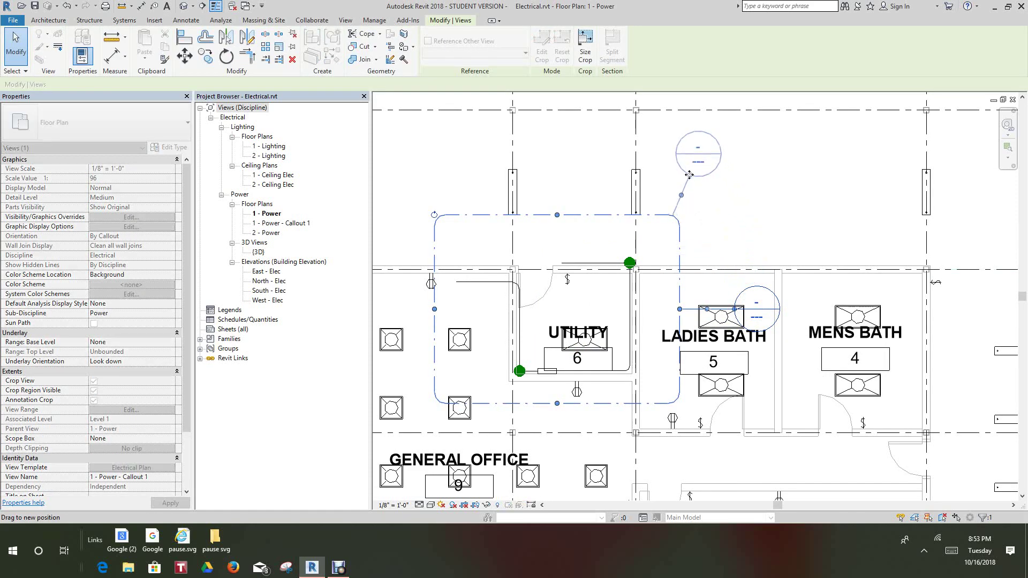
{"action": "left_click", "coordinate": [764, 221]}
{"action": "scroll", "coordinate": [764, 221], "scroll_direction": "up", "scroll_amount": 1}
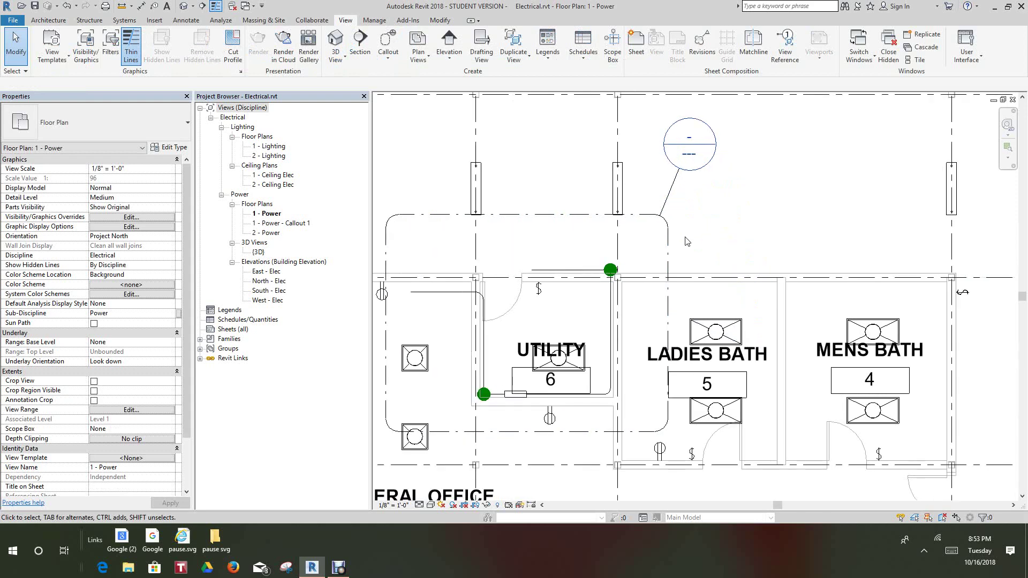
Open the Utility room callout's view and check its detail level options.
{"action": "left_click", "coordinate": [669, 244]}
{"action": "right_click", "coordinate": [672, 244]}
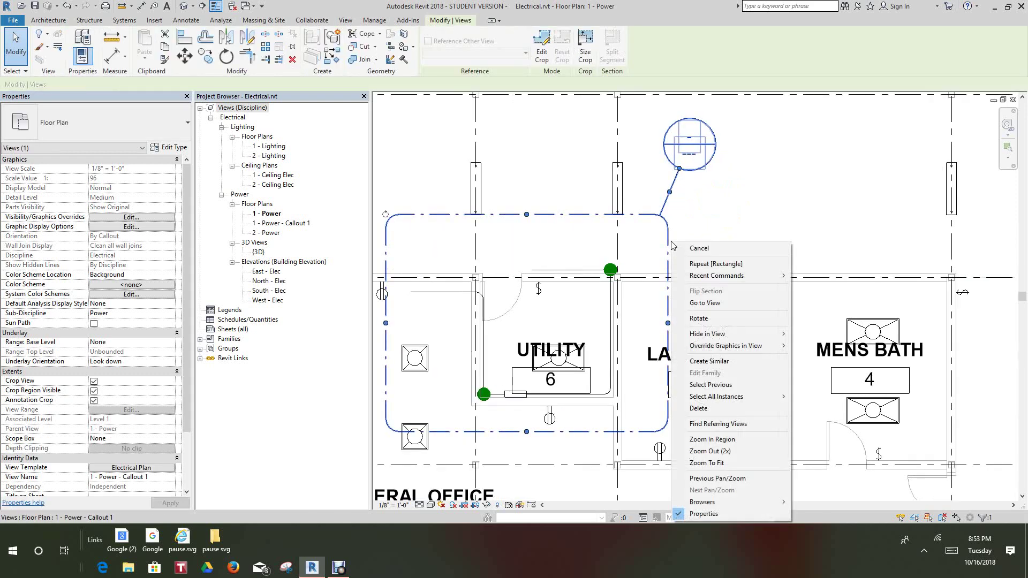
{"action": "left_click", "coordinate": [720, 304]}
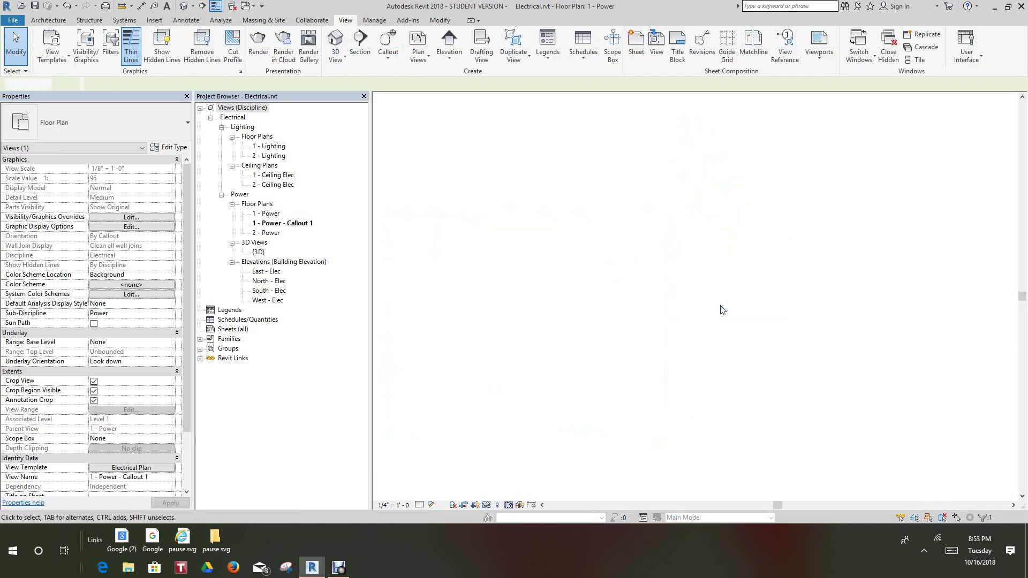
{"action": "scroll", "coordinate": [626, 307], "scroll_direction": "down", "scroll_amount": 2}
{"action": "middle_click_drag", "start_coordinate": [626, 307], "coordinate": [666, 270]}
{"action": "scroll", "coordinate": [624, 270], "scroll_direction": "up", "scroll_amount": 2}
{"action": "left_click", "coordinate": [422, 505]}
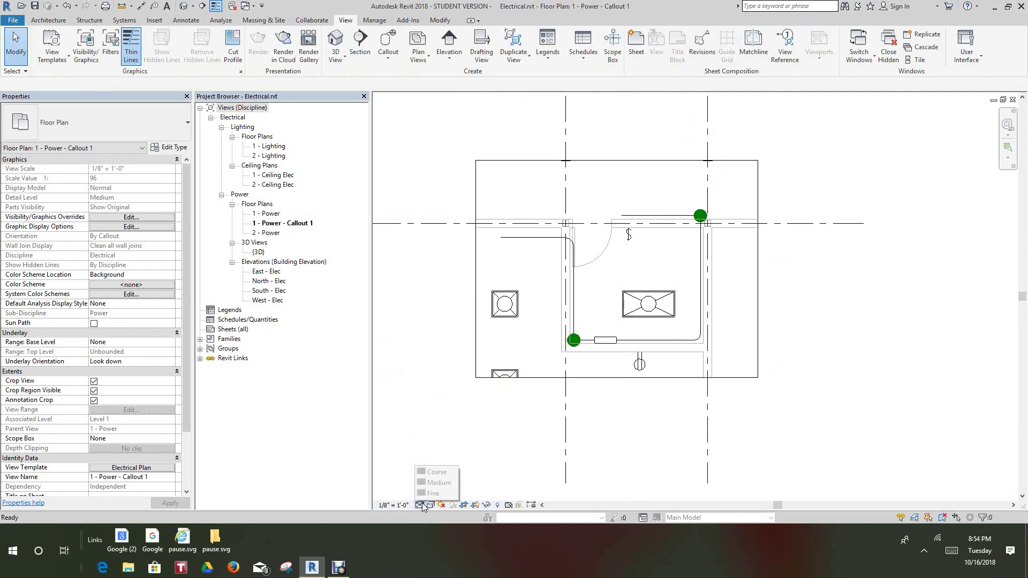
Examine the panel, both conduit runs and the surrounding grid lines in the callout view.
{"action": "scroll", "coordinate": [539, 326], "scroll_direction": "up", "scroll_amount": 3}
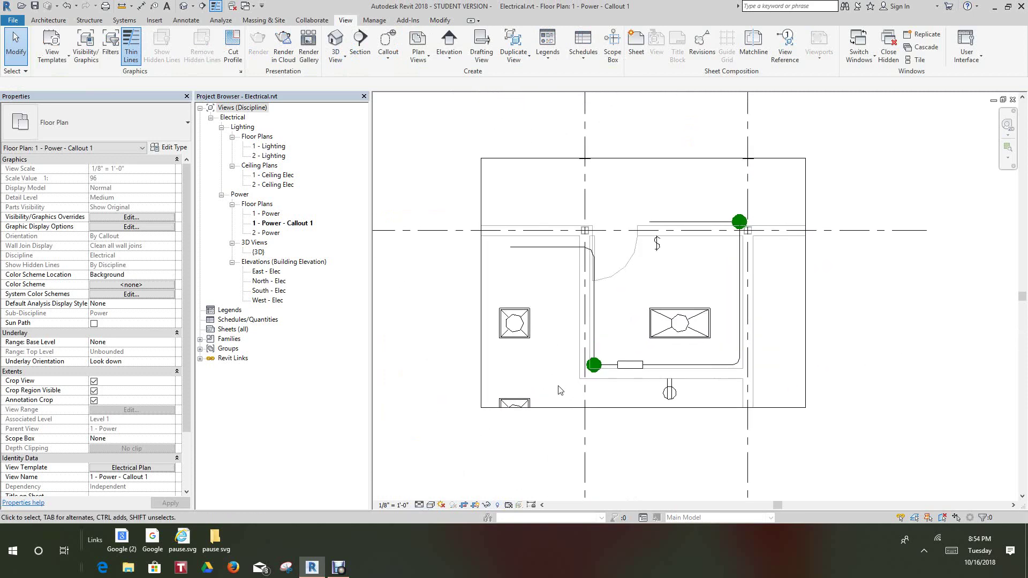
{"action": "scroll", "coordinate": [530, 452], "scroll_direction": "down", "scroll_amount": 1}
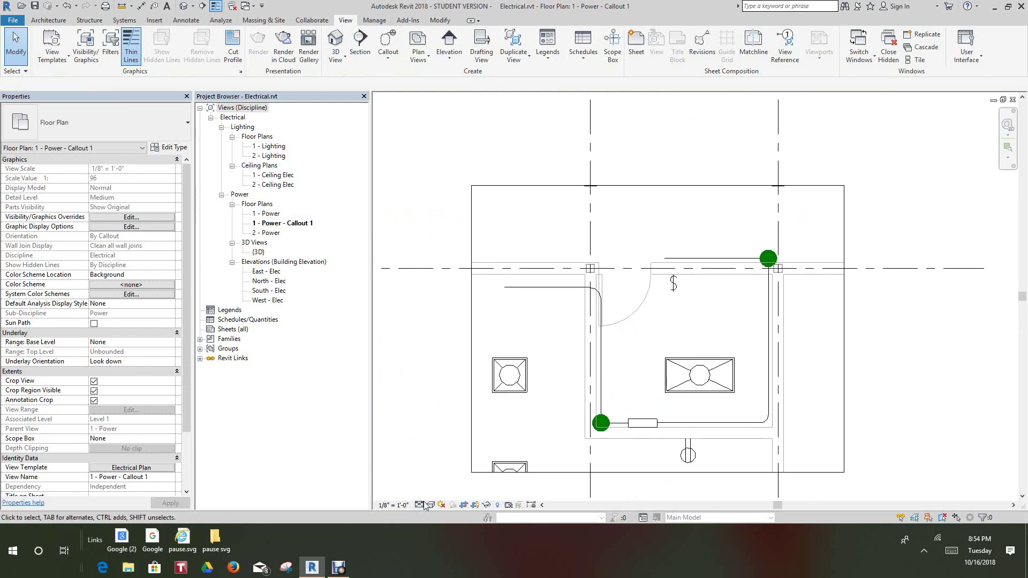
{"action": "middle_click_drag", "start_coordinate": [445, 453], "coordinate": [439, 429]}
{"action": "scroll", "coordinate": [440, 428], "scroll_direction": "down", "scroll_amount": 1}
{"action": "scroll", "coordinate": [503, 359], "scroll_direction": "up", "scroll_amount": 2}
{"action": "middle_click_drag", "start_coordinate": [505, 359], "coordinate": [547, 349]}
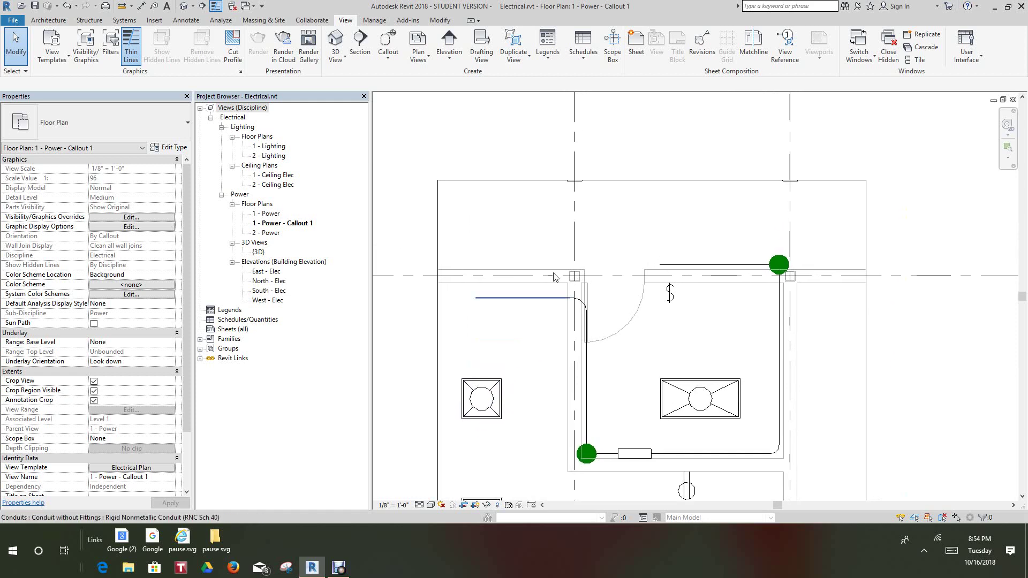
{"action": "scroll", "coordinate": [553, 262], "scroll_direction": "up", "scroll_amount": 2}
{"action": "middle_click_drag", "start_coordinate": [627, 321], "coordinate": [584, 253]}
{"action": "scroll", "coordinate": [577, 220], "scroll_direction": "down", "scroll_amount": 1}
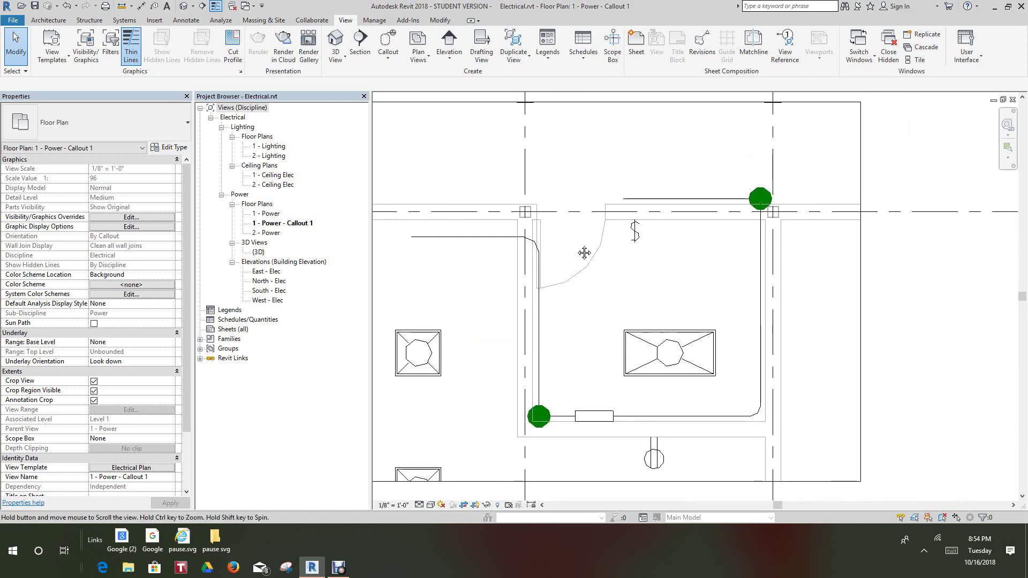
{"action": "scroll", "coordinate": [580, 251], "scroll_direction": "down", "scroll_amount": 1}
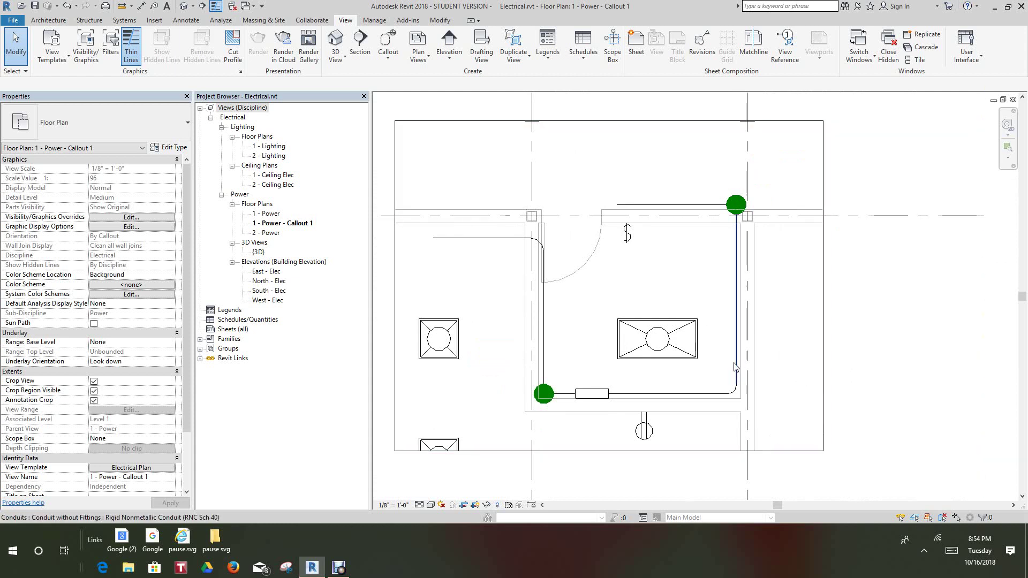
{"action": "scroll", "coordinate": [733, 364], "scroll_direction": "down", "scroll_amount": 1}
{"action": "middle_click_drag", "start_coordinate": [432, 169], "coordinate": [486, 221]}
{"action": "scroll", "coordinate": [470, 209], "scroll_direction": "down", "scroll_amount": 1}
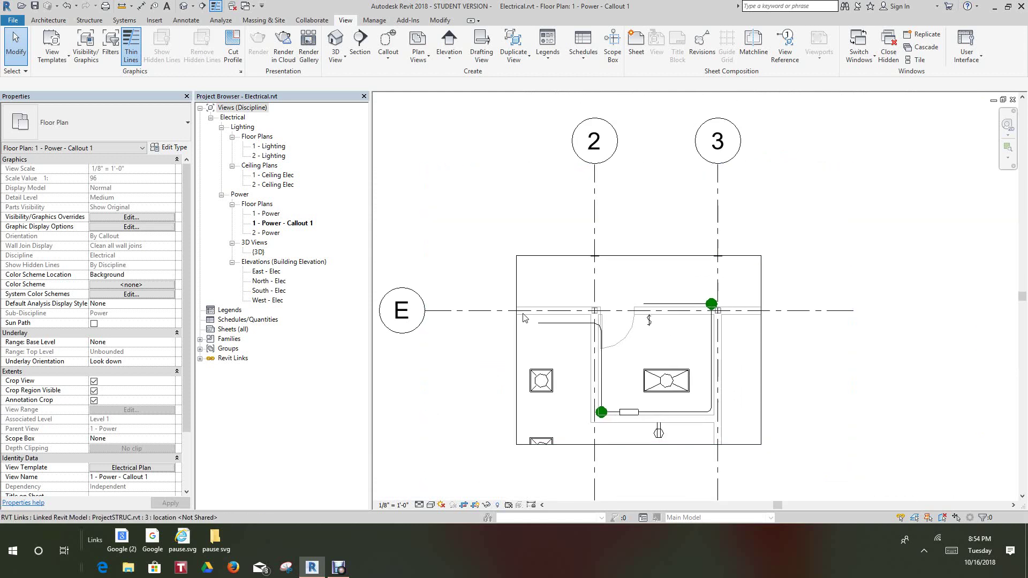
Open the default 3D view and orient it to the floor plan 1 - Power - Callout 1.
{"action": "left_click", "coordinate": [191, 10]}
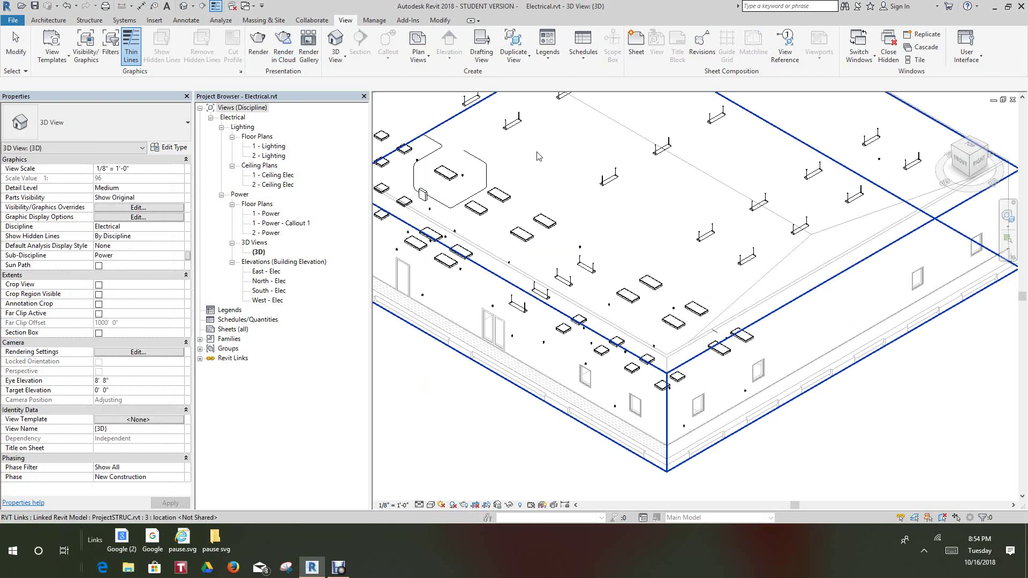
{"action": "right_click", "coordinate": [970, 165]}
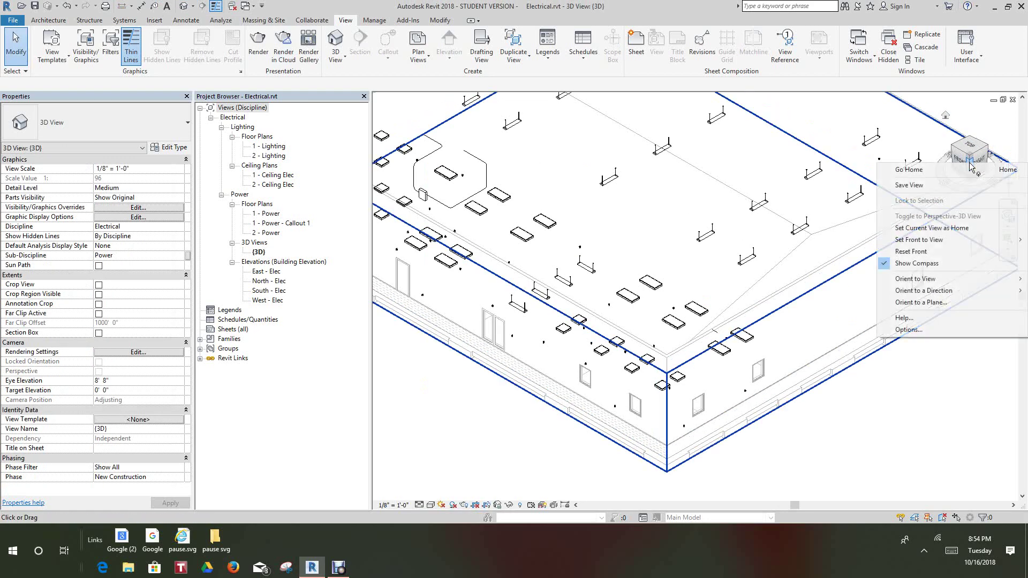
{"action": "mouse_move", "coordinate": [934, 284]}
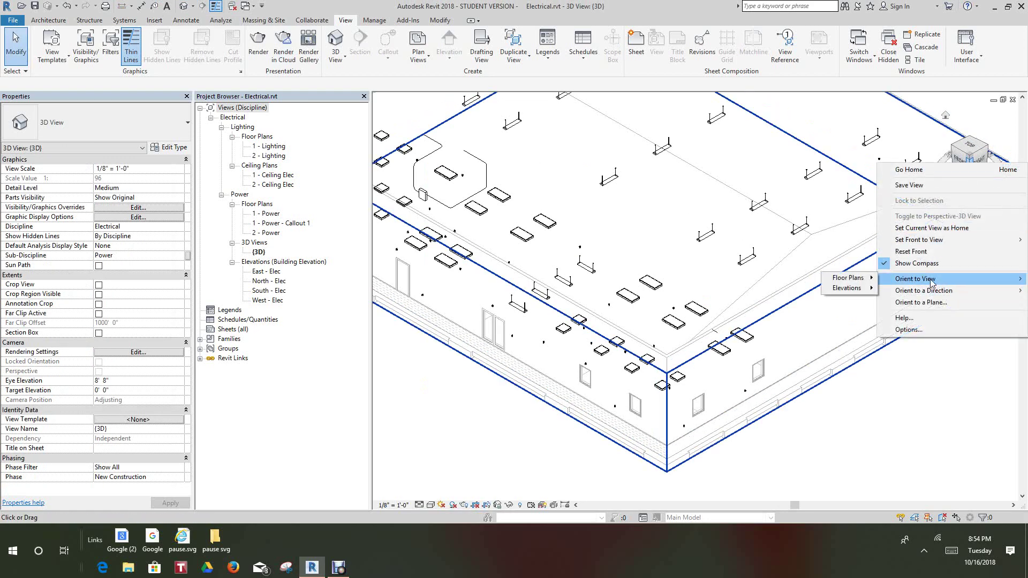
{"action": "mouse_move", "coordinate": [844, 283]}
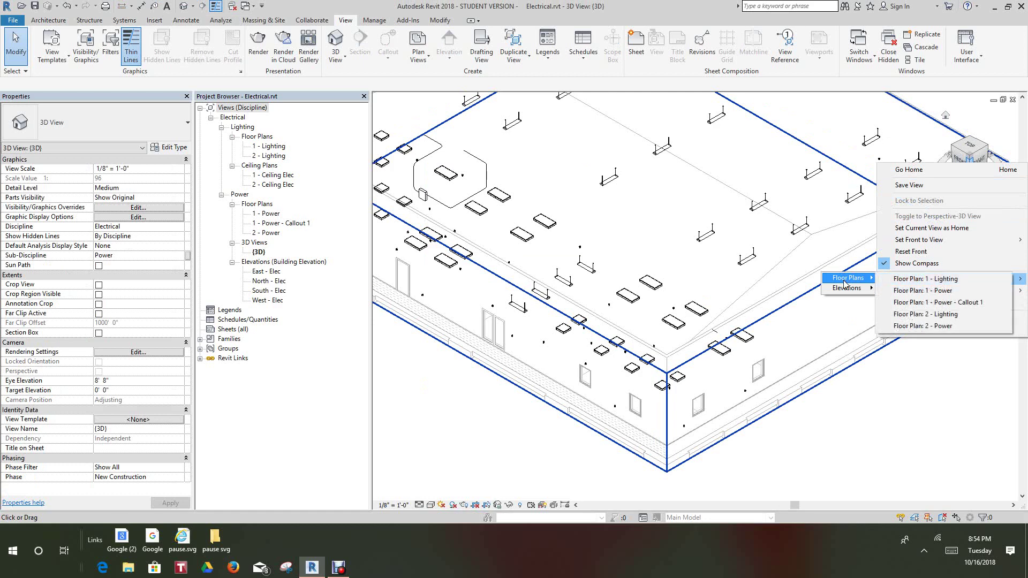
{"action": "left_click", "coordinate": [925, 303]}
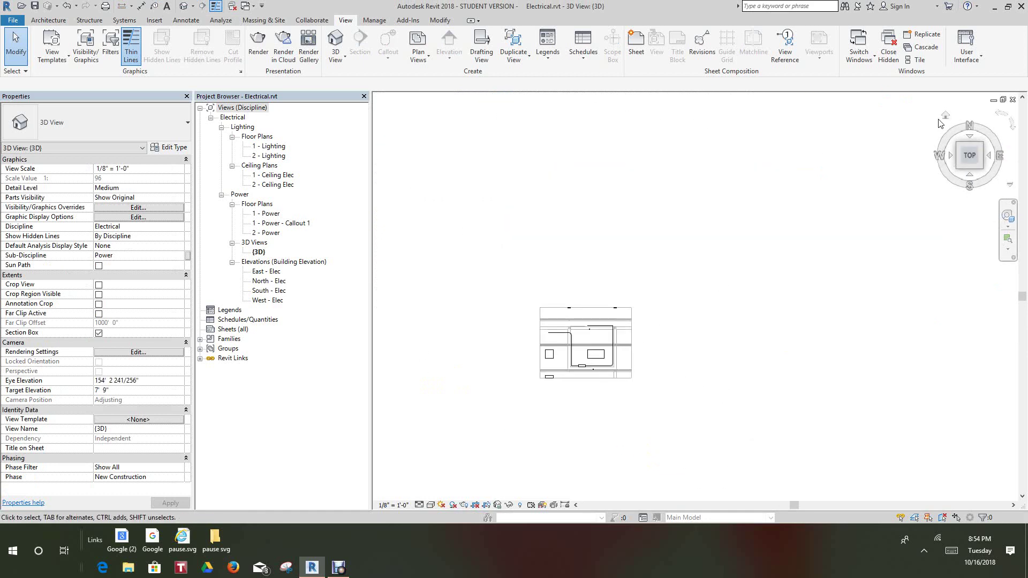
Return the 3D view to its home orientation and set its detail level to Fine.
{"action": "left_click", "coordinate": [942, 114]}
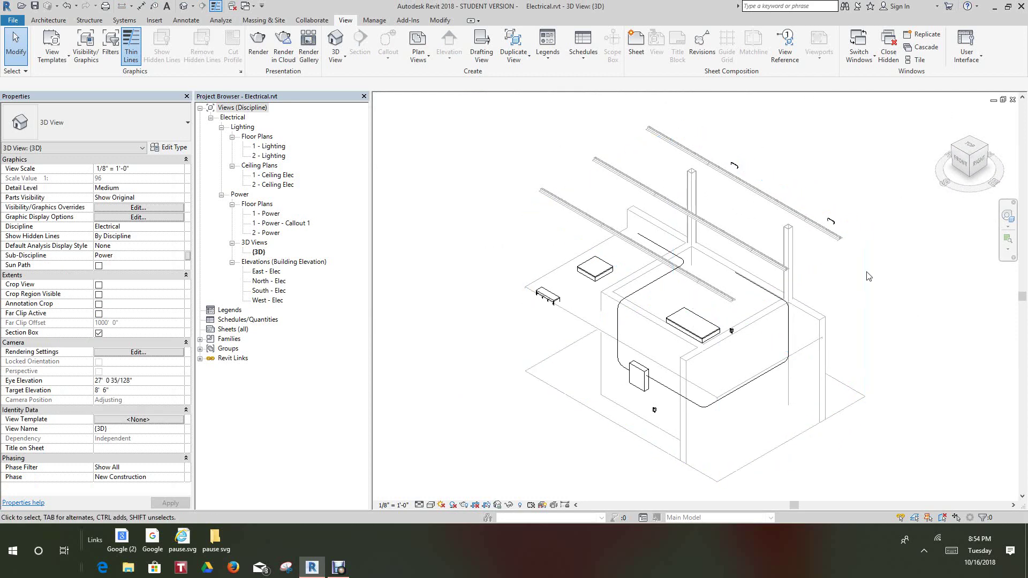
{"action": "left_click", "coordinate": [419, 504]}
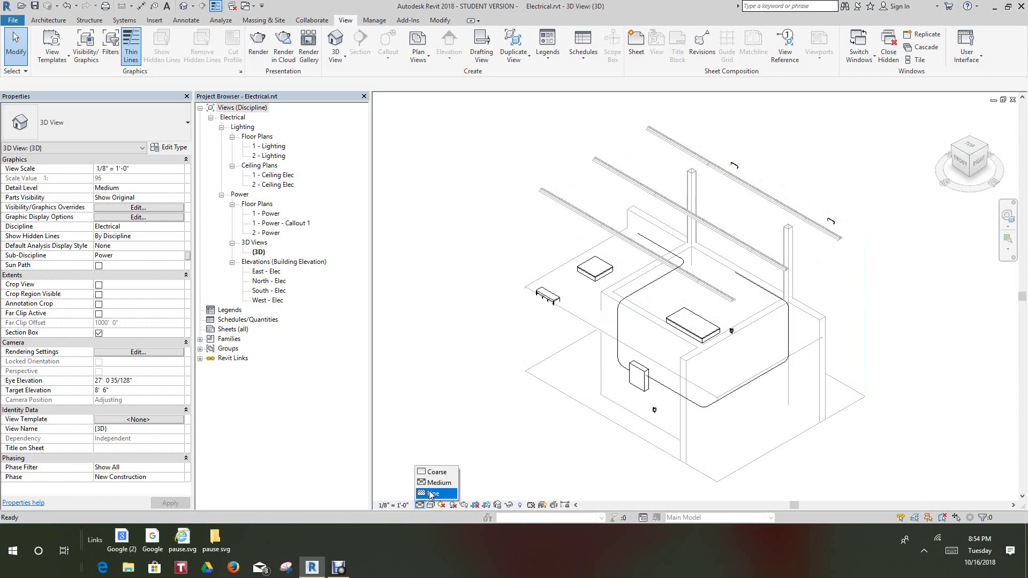
{"action": "left_click", "coordinate": [429, 492]}
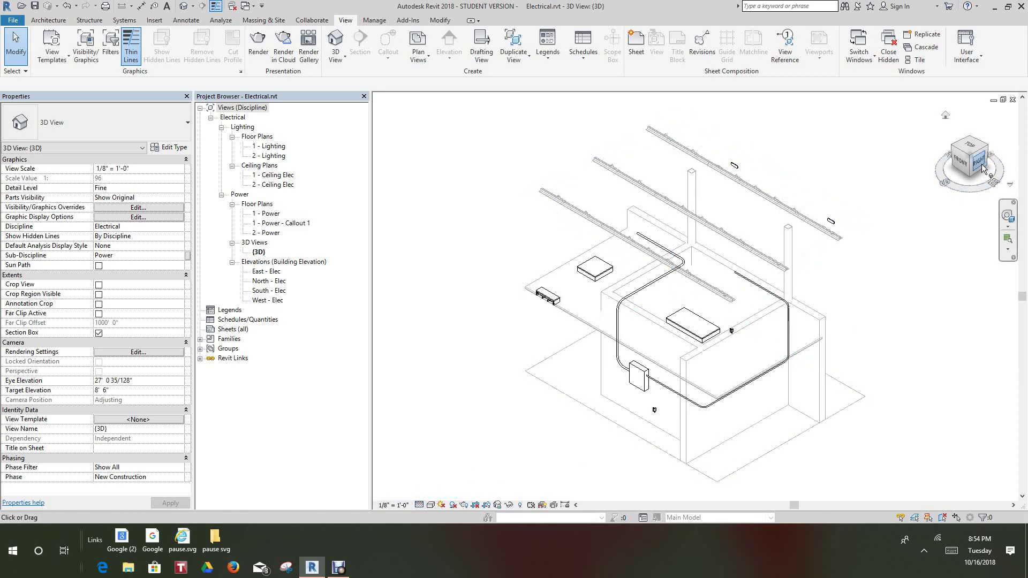
Examine the single phase panel and its two conduit runs from the right and back sides in 3D.
{"action": "mouse_move", "coordinate": [982, 169]}
{"action": "left_mouse_down"}
{"action": "mouse_move", "coordinate": [735, 114]}
{"action": "mouse_move", "coordinate": [760, 205]}
{"action": "mouse_move", "coordinate": [776, 184]}
{"action": "mouse_move", "coordinate": [811, 187]}
{"action": "left_mouse_up"}
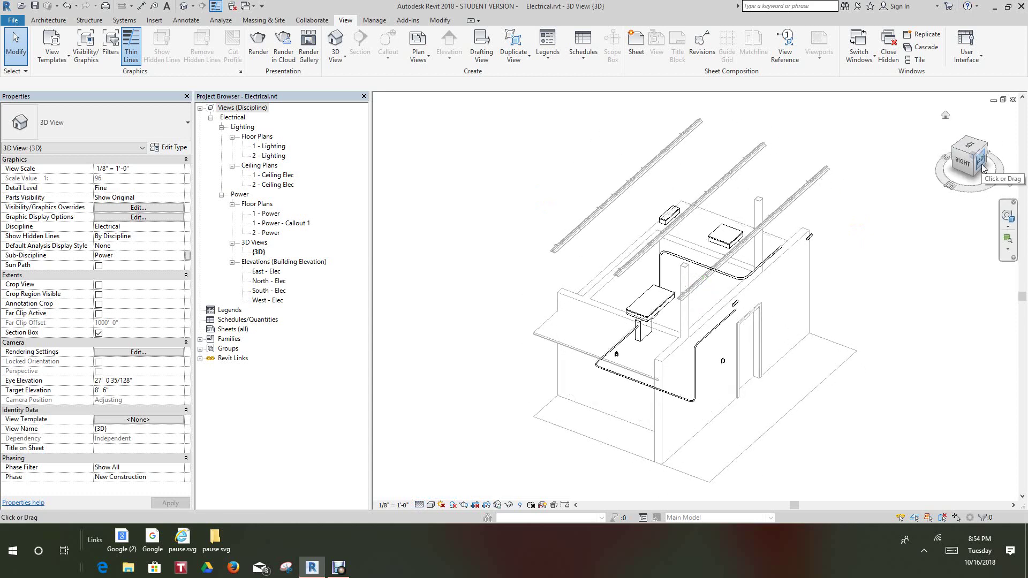
{"action": "scroll", "coordinate": [644, 315], "scroll_direction": "up", "scroll_amount": 4}
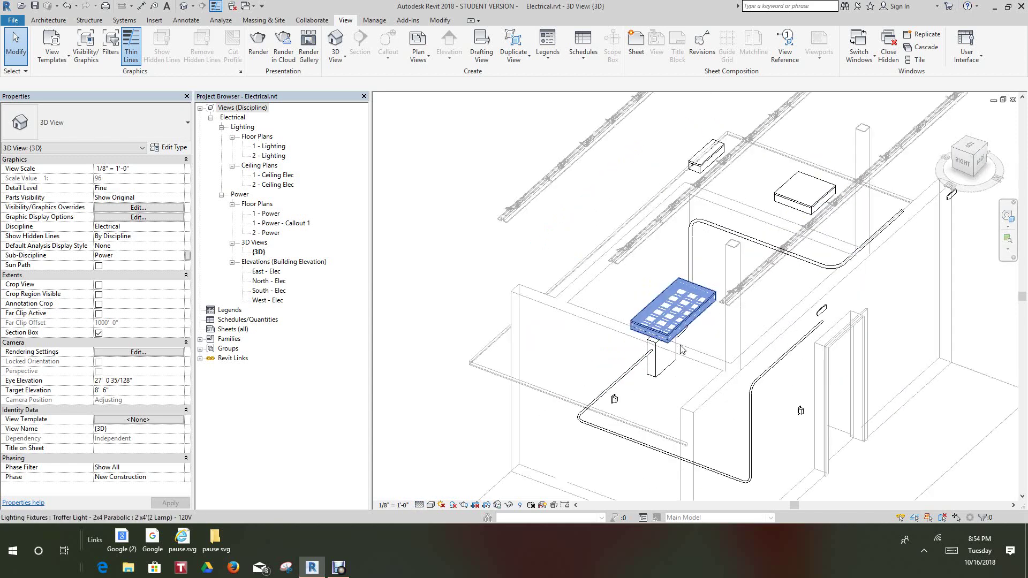
{"action": "middle_click_drag", "start_coordinate": [663, 351], "coordinate": [581, 230]}
{"action": "scroll", "coordinate": [580, 270], "scroll_direction": "up", "scroll_amount": 2}
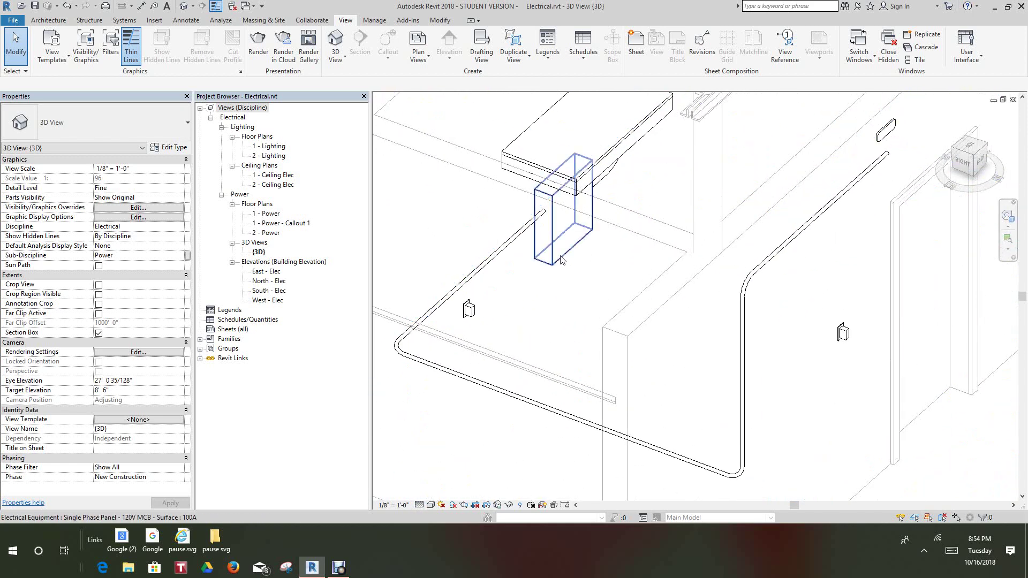
{"action": "scroll", "coordinate": [527, 241], "scroll_direction": "down", "scroll_amount": 5}
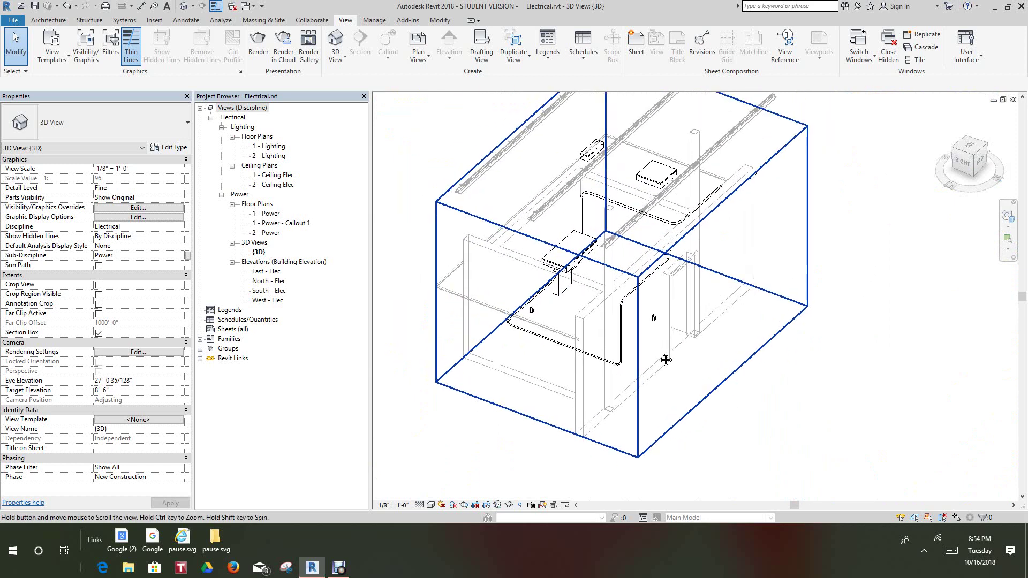
{"action": "middle_click_drag", "start_coordinate": [780, 348], "coordinate": [774, 361]}
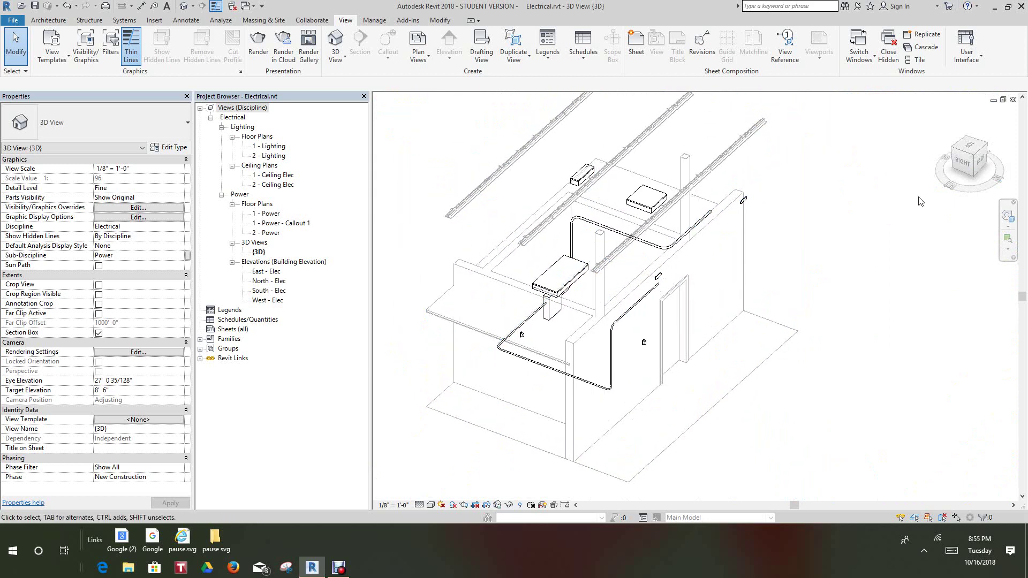
Examine the single phase panel and its conduit runs in 3D from an angled rear view and straight from the back.
{"action": "left_click", "coordinate": [960, 170]}
{"action": "mouse_move", "coordinate": [712, 131]}
{"action": "middle_mouse_down", "text": "shift"}
{"action": "mouse_move", "coordinate": [703, 127]}
{"action": "mouse_move", "coordinate": [797, 187]}
{"action": "middle_mouse_up", "text": "shift"}
{"action": "scroll", "coordinate": [506, 271], "scroll_direction": "up", "scroll_amount": 2}
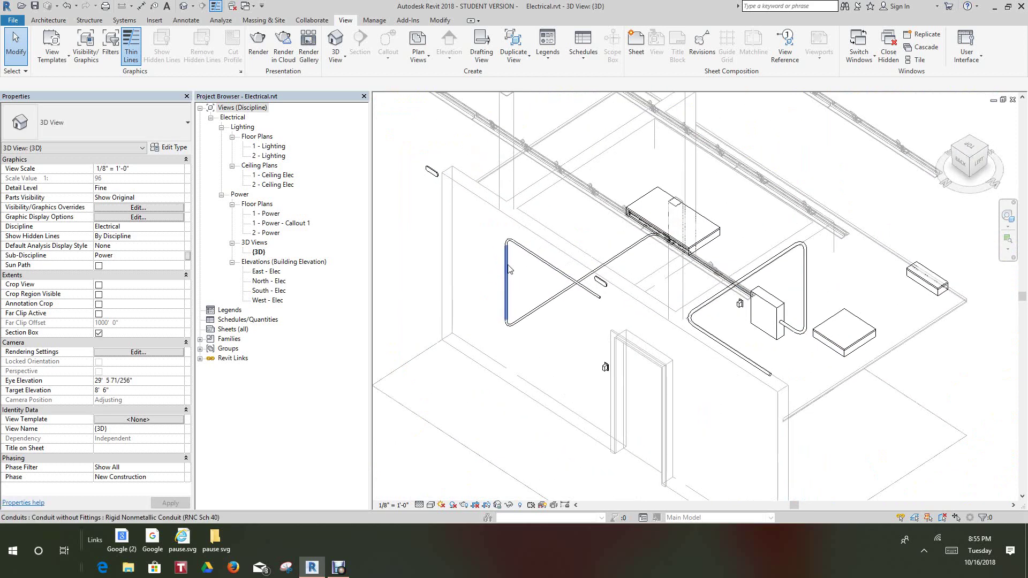
{"action": "scroll", "coordinate": [581, 288], "scroll_direction": "down", "scroll_amount": 3}
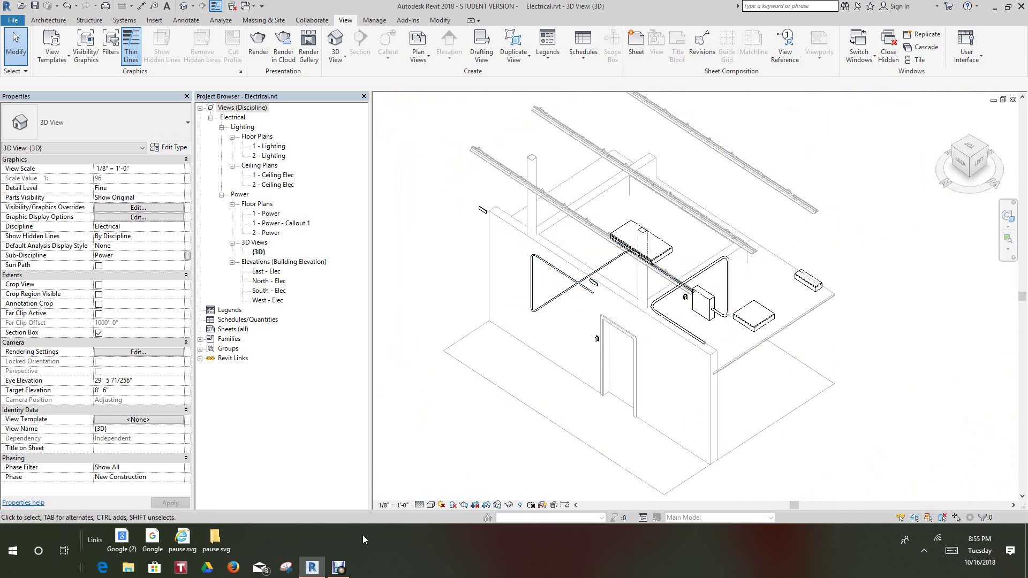
{"action": "middle_click_drag", "start_coordinate": [702, 321], "coordinate": [714, 348]}
{"action": "scroll", "coordinate": [681, 331], "scroll_direction": "up", "scroll_amount": 1}
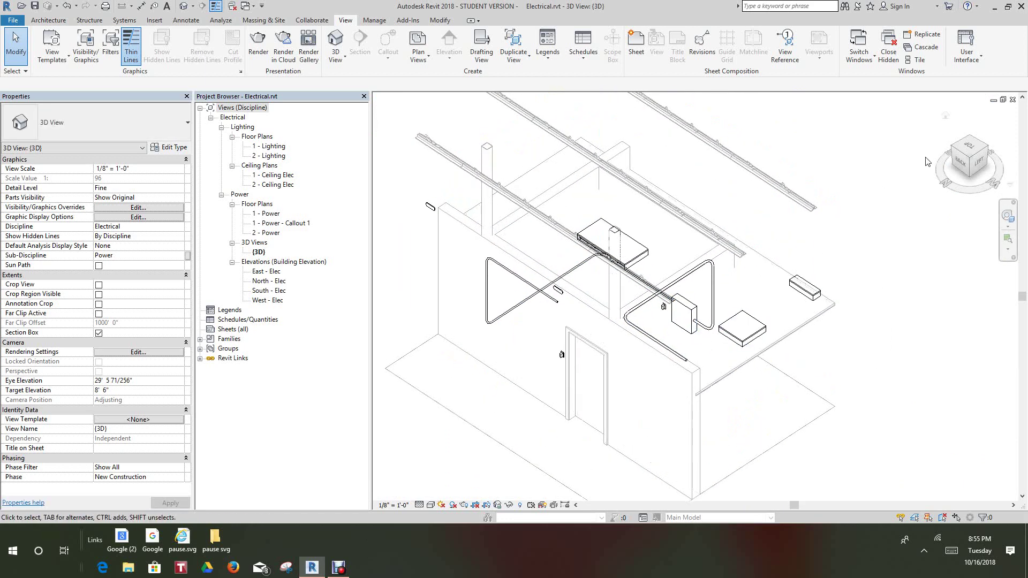
{"action": "left_click", "coordinate": [962, 169]}
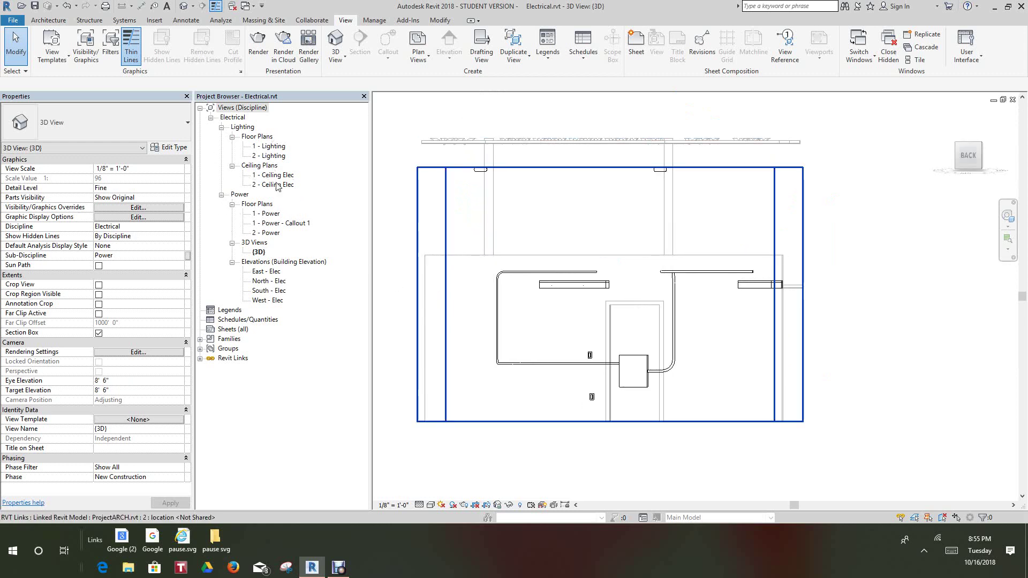
Open the 1 - Power floor plan and inspect the Utility room's single phase panel and its connectors.
{"action": "double_click", "coordinate": [270, 214]}
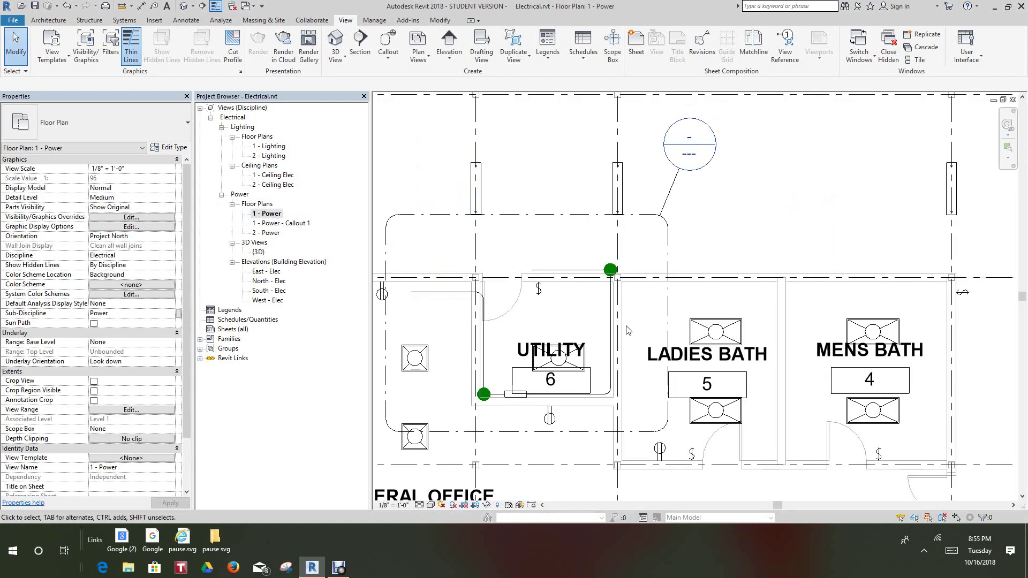
{"action": "scroll", "coordinate": [478, 397], "scroll_direction": "up", "scroll_amount": 2}
{"action": "scroll", "coordinate": [478, 397], "scroll_direction": "up", "scroll_amount": 1}
{"action": "left_click", "coordinate": [484, 392]}
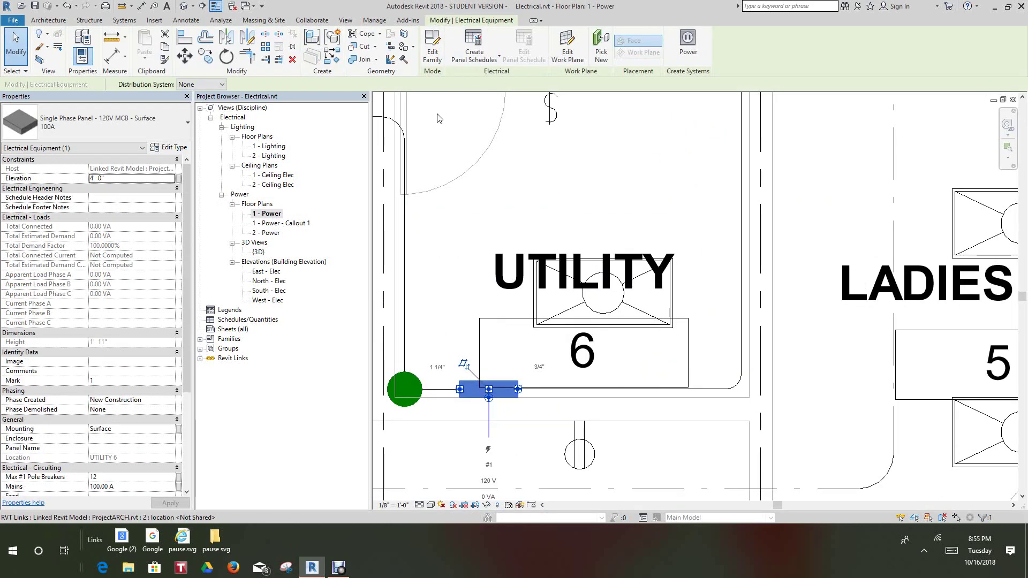
{"action": "right_click", "coordinate": [489, 392]}
{"action": "key", "text": "Escape"}
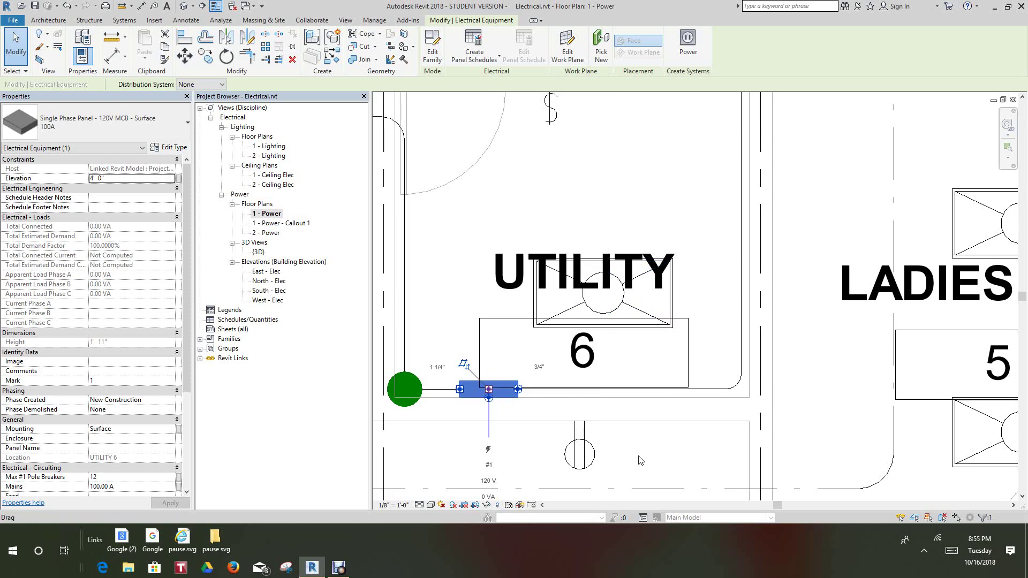
{"action": "scroll", "coordinate": [405, 364], "scroll_direction": "down", "scroll_amount": 3}
{"action": "key", "text": "Escape"}
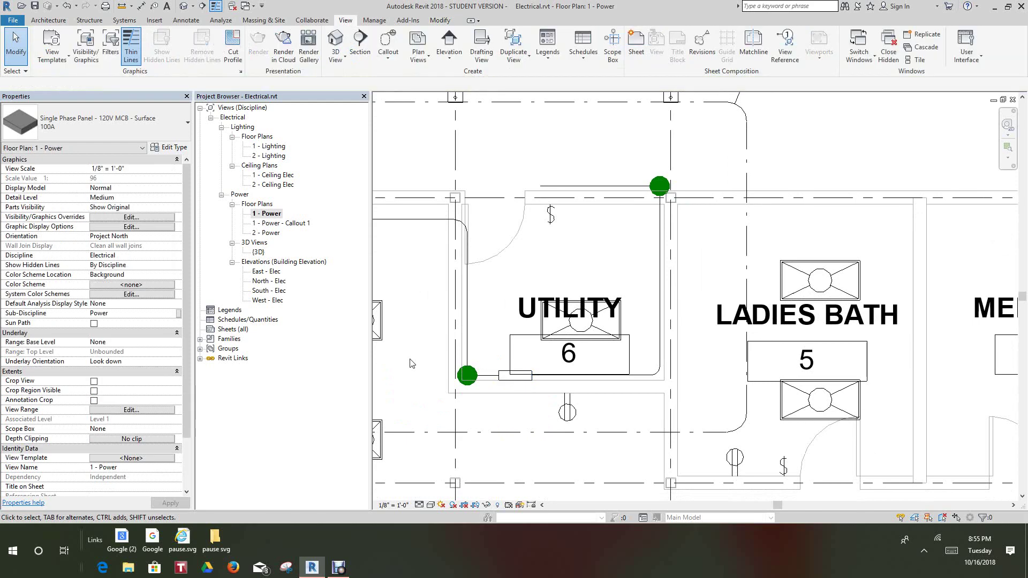
Place a building section horizontally across the Utility room and flip it to face the single phase panel.
{"action": "scroll", "coordinate": [436, 371], "scroll_direction": "down", "scroll_amount": 1}
{"action": "left_click", "coordinate": [358, 45]}
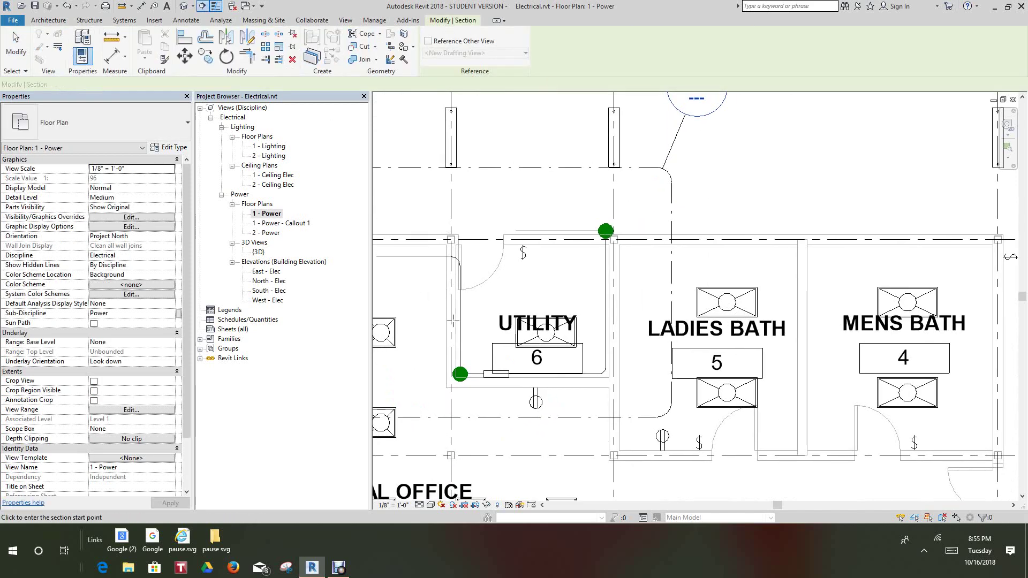
{"action": "left_click", "coordinate": [416, 333]}
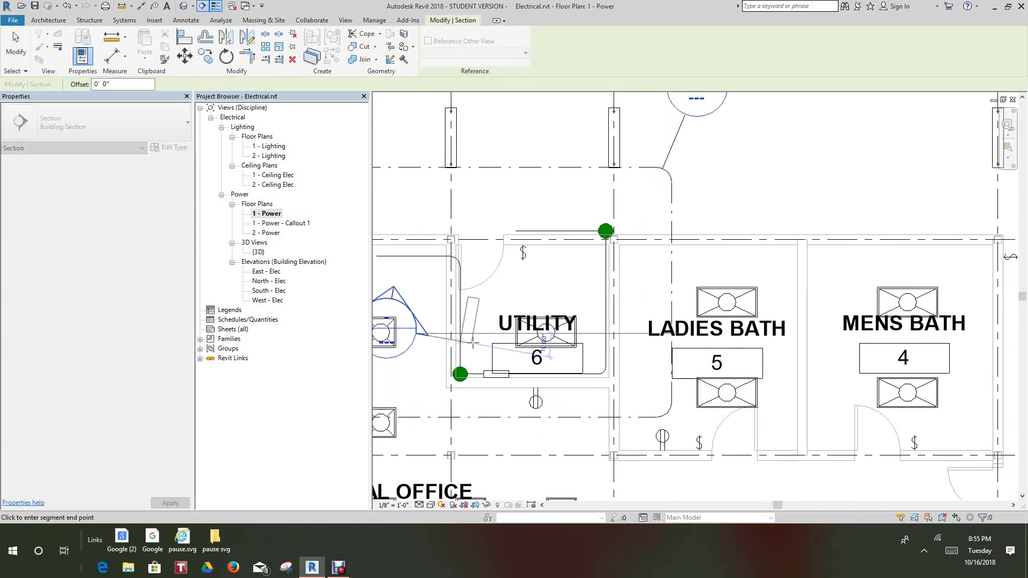
{"action": "left_click", "coordinate": [657, 334]}
{"action": "scroll", "coordinate": [598, 352], "scroll_direction": "down", "scroll_amount": 1}
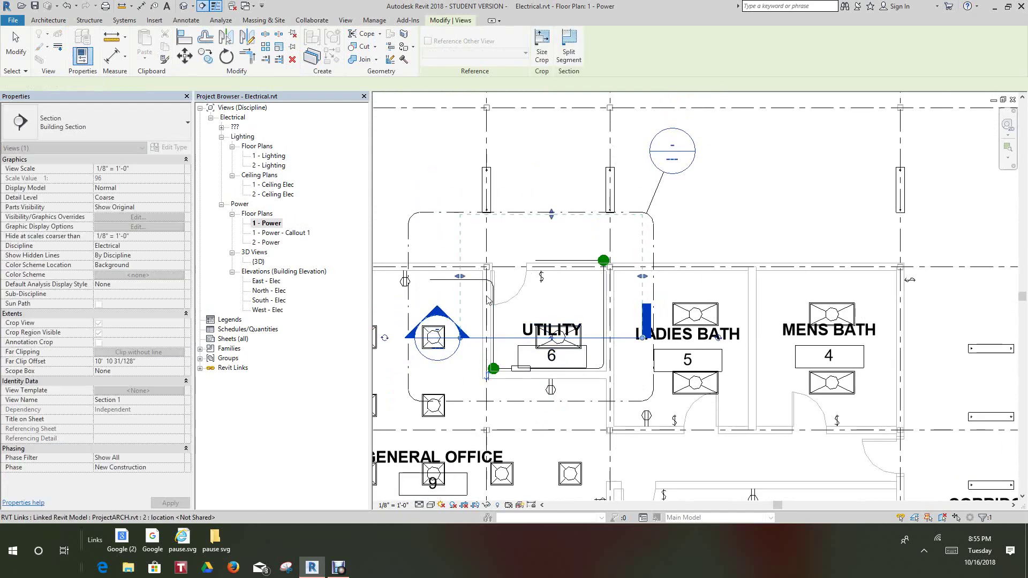
{"action": "scroll", "coordinate": [541, 342], "scroll_direction": "down", "scroll_amount": 1}
{"action": "key", "text": "space"}
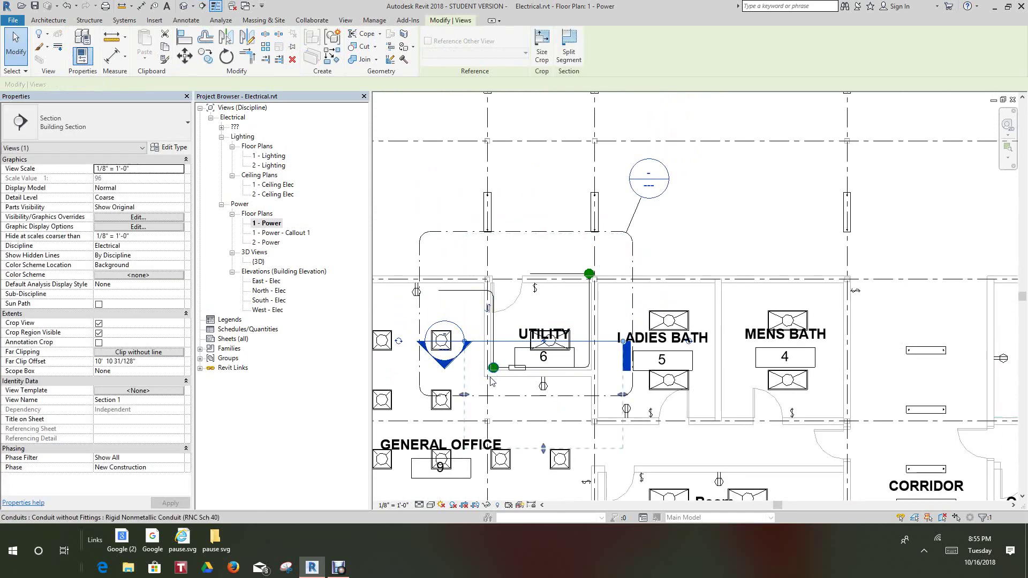
Shorten the section's depth to about 7' 7" so it ends just beyond the panel wall, and open the section view.
{"action": "scroll", "coordinate": [518, 358], "scroll_direction": "down", "scroll_amount": 1}
{"action": "scroll", "coordinate": [519, 358], "scroll_direction": "down", "scroll_amount": 1}
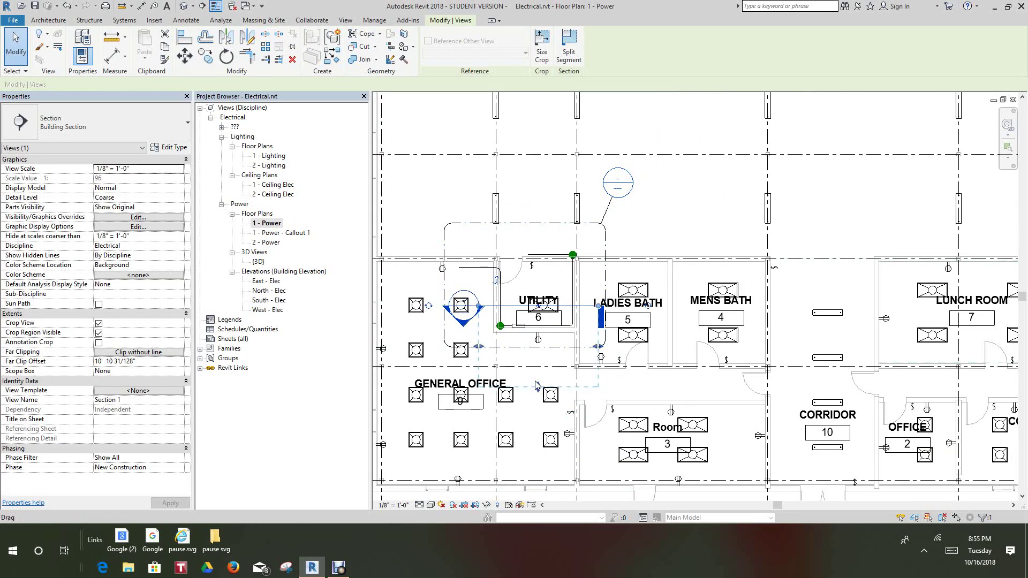
{"action": "left_click_drag", "start_coordinate": [537, 385], "coordinate": [538, 363]}
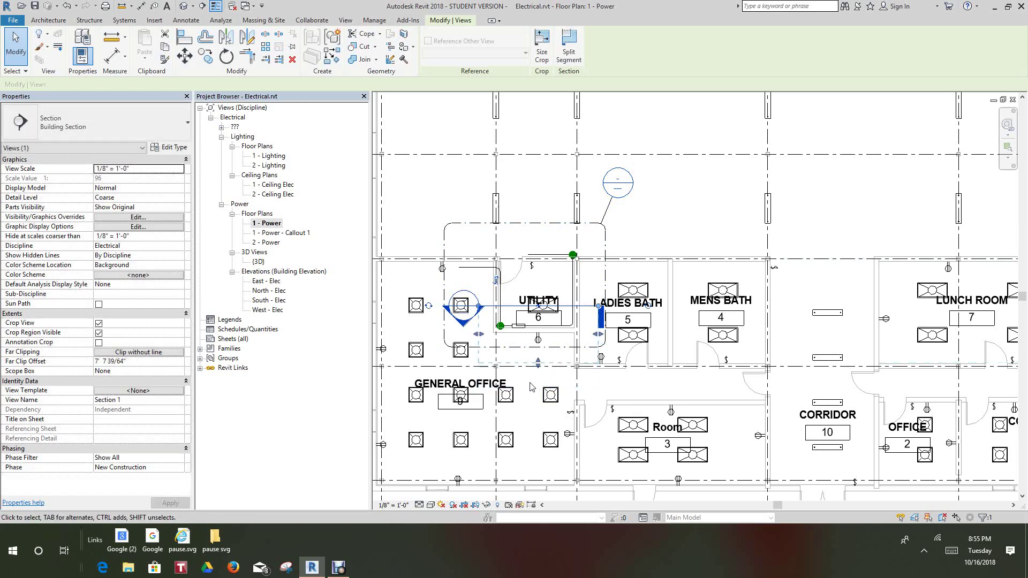
{"action": "left_click", "coordinate": [430, 191]}
{"action": "scroll", "coordinate": [480, 315], "scroll_direction": "up", "scroll_amount": 1}
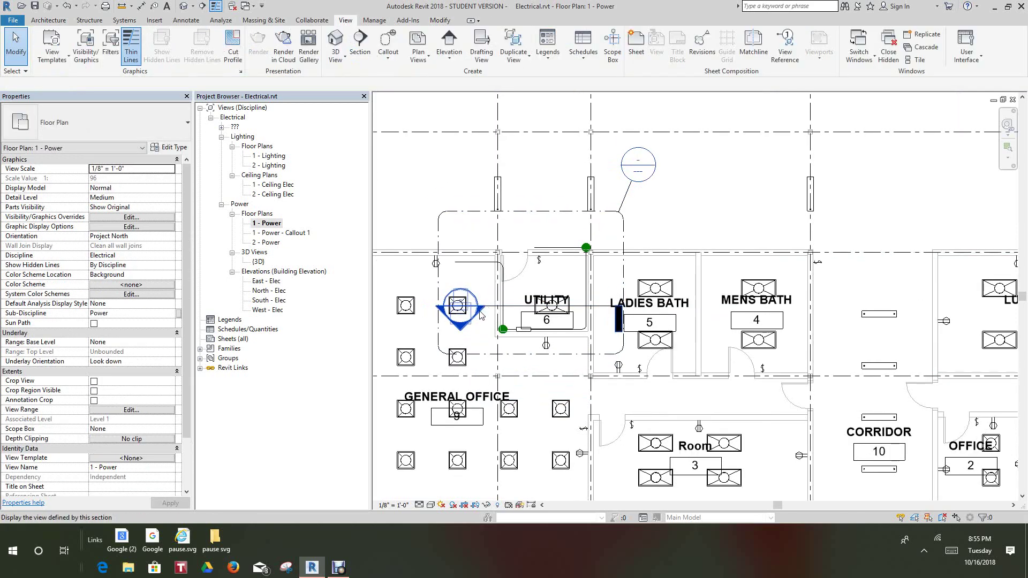
{"action": "double_click", "coordinate": [479, 315]}
{"action": "scroll", "coordinate": [647, 317], "scroll_direction": "up", "scroll_amount": 3}
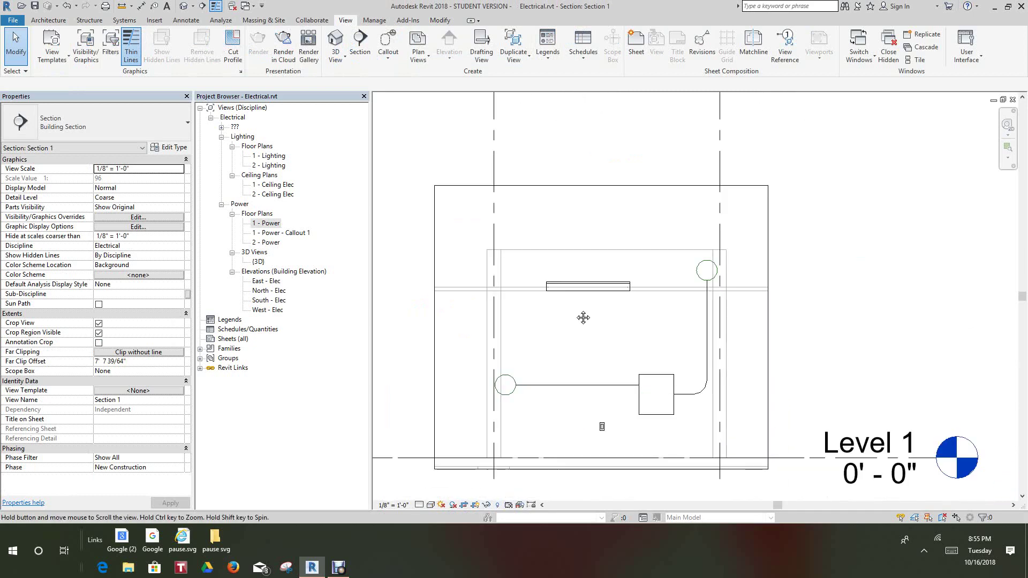
Try to run a 1 1/4" conduit 7' 6" straight up from the panel's top face, with its connector 5" from the face's side edge.
{"action": "left_click", "coordinate": [572, 330]}
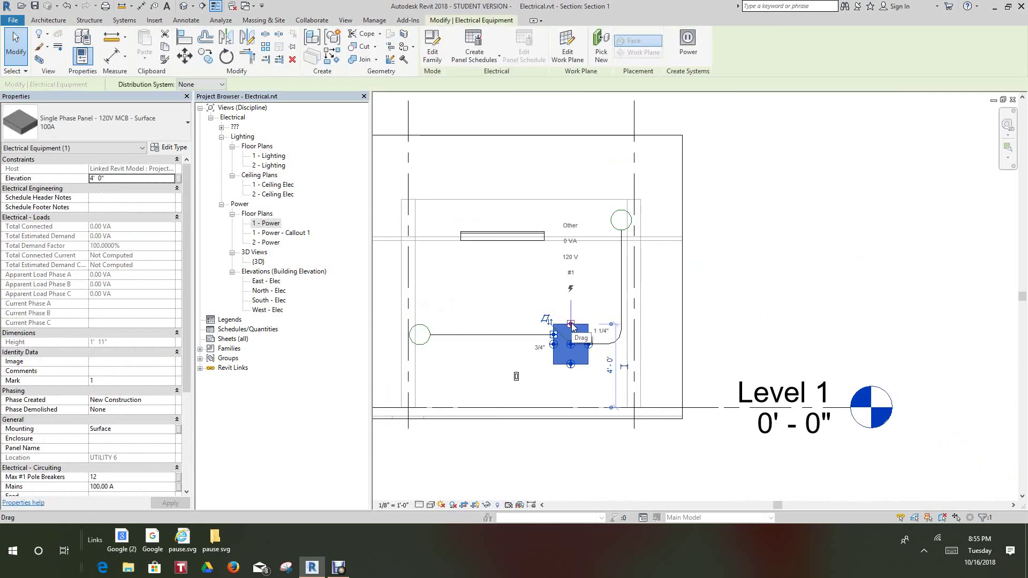
{"action": "right_click", "coordinate": [572, 326]}
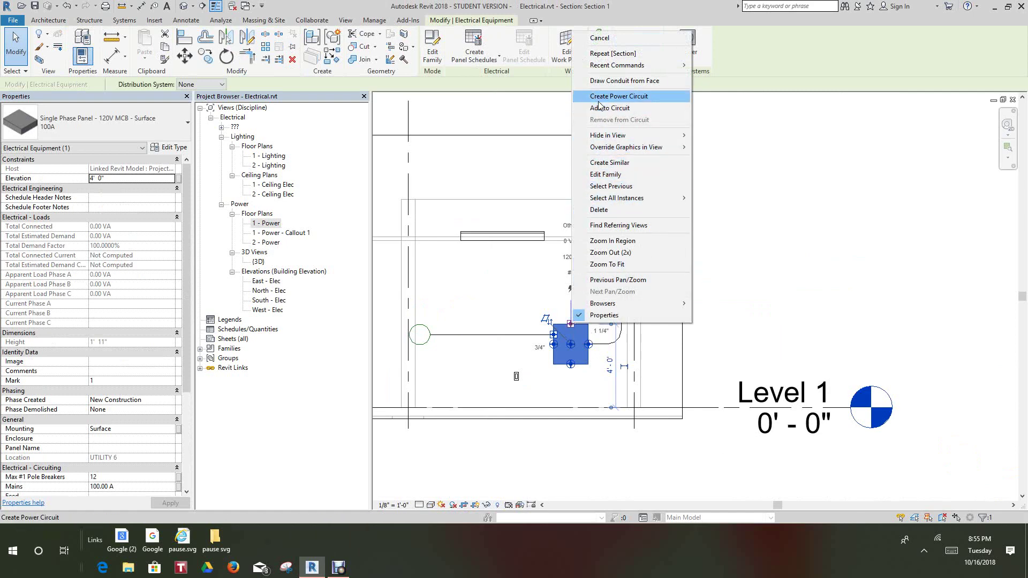
{"action": "left_click", "coordinate": [600, 82]}
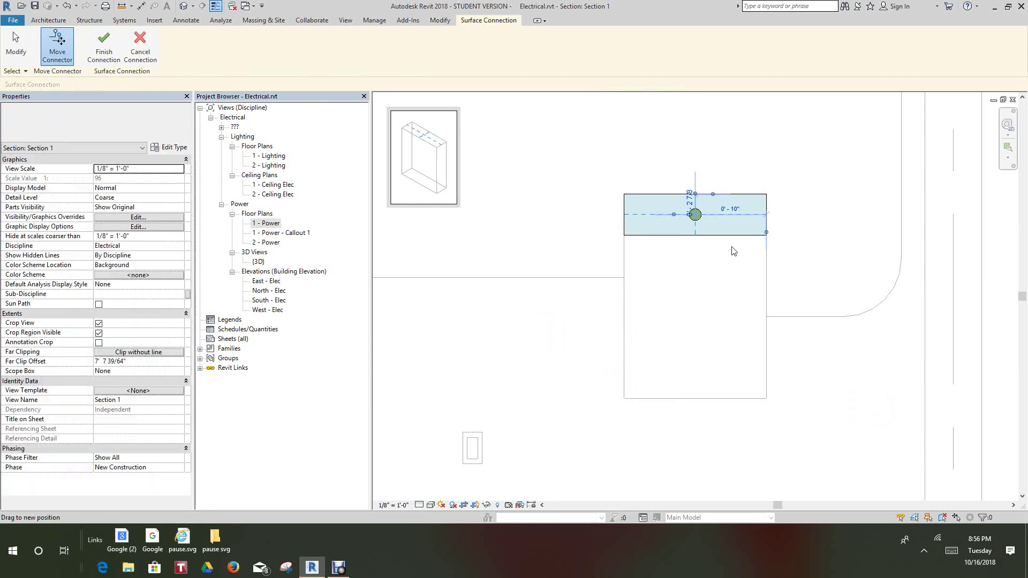
{"action": "left_click", "coordinate": [737, 210]}
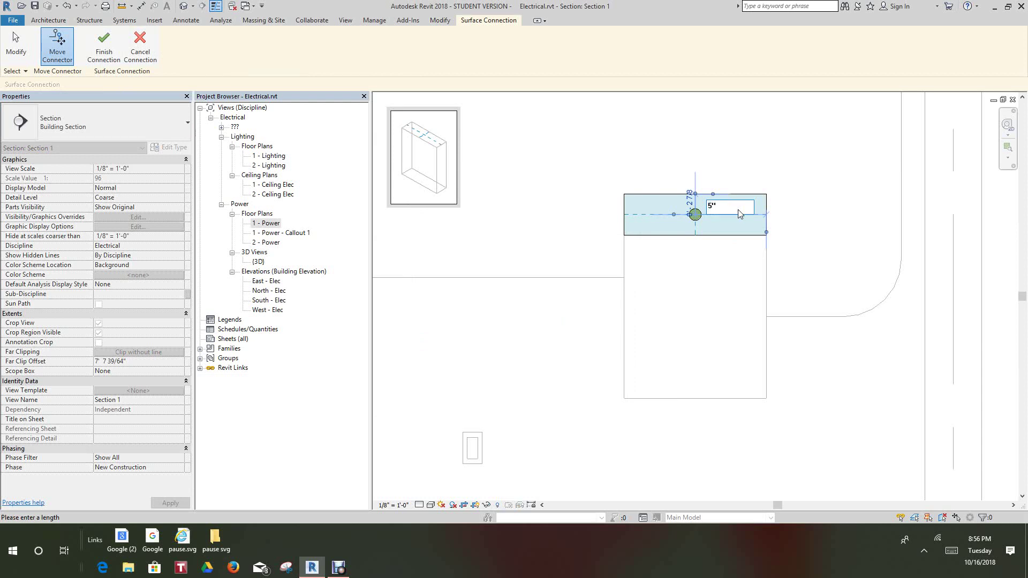
{"action": "key", "text": "Return"}
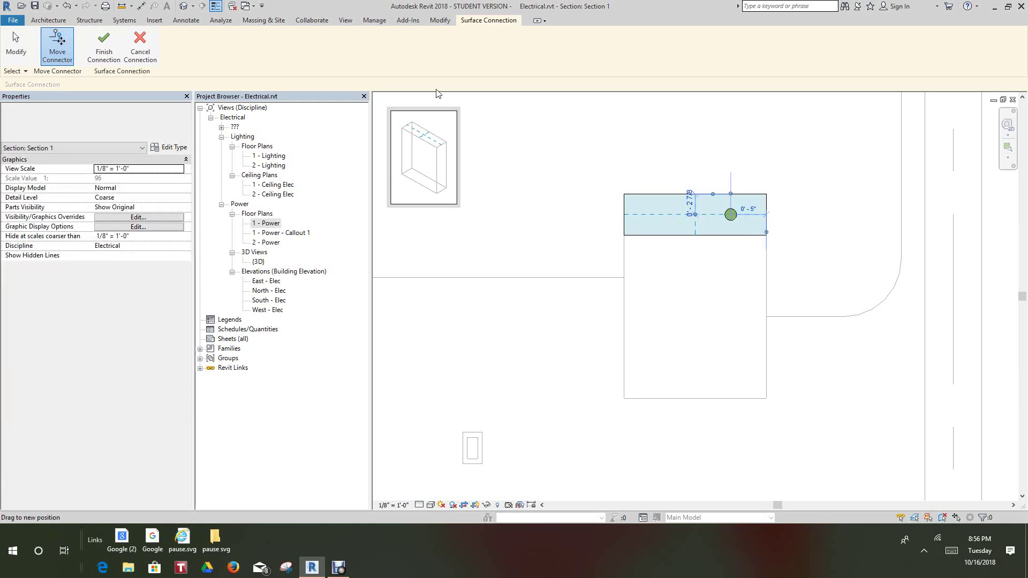
{"action": "left_click", "coordinate": [104, 46]}
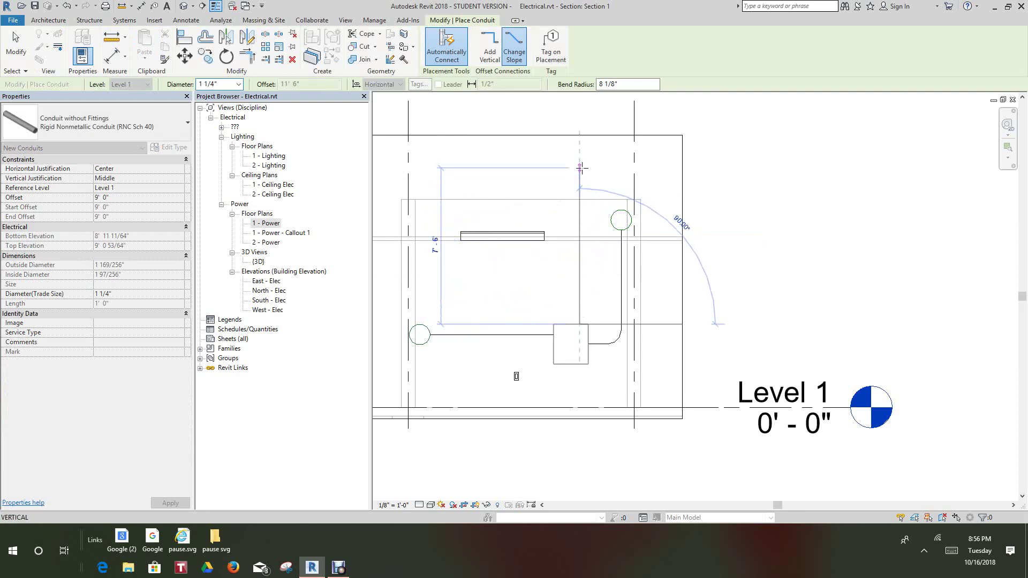
{"action": "left_click", "coordinate": [581, 168]}
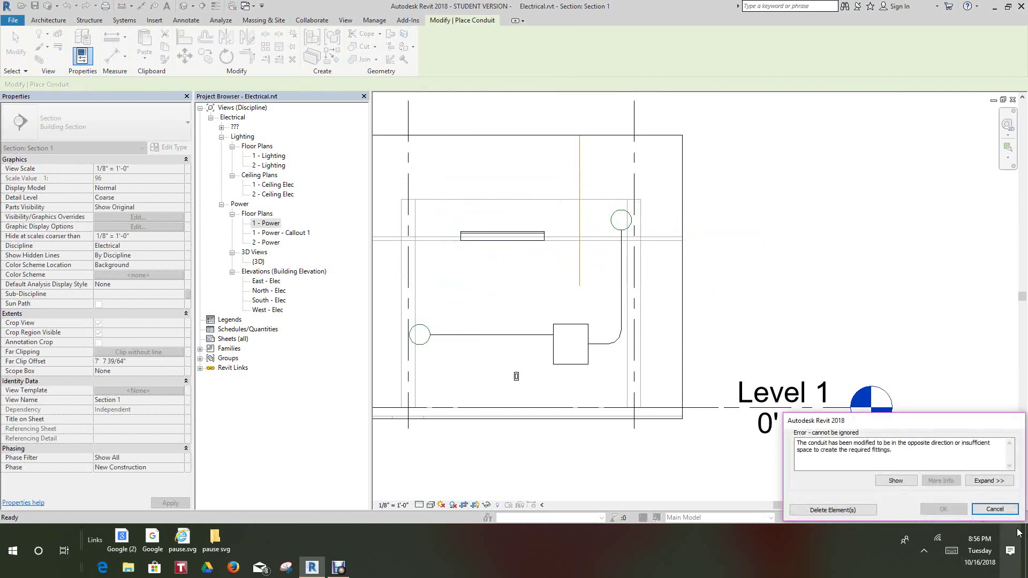
{"action": "left_click", "coordinate": [994, 509]}
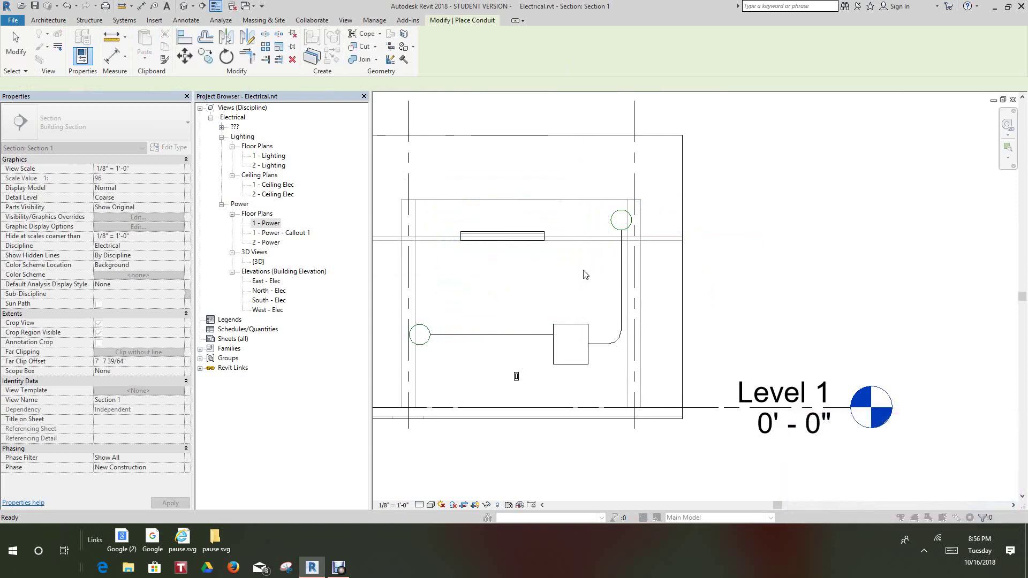
{"action": "key", "text": "Escape"}
Run a 1 1/4" conduit from the center of the panel's top face, 3' up and then horizontally to below the light fixture.
{"action": "left_click", "coordinate": [574, 320]}
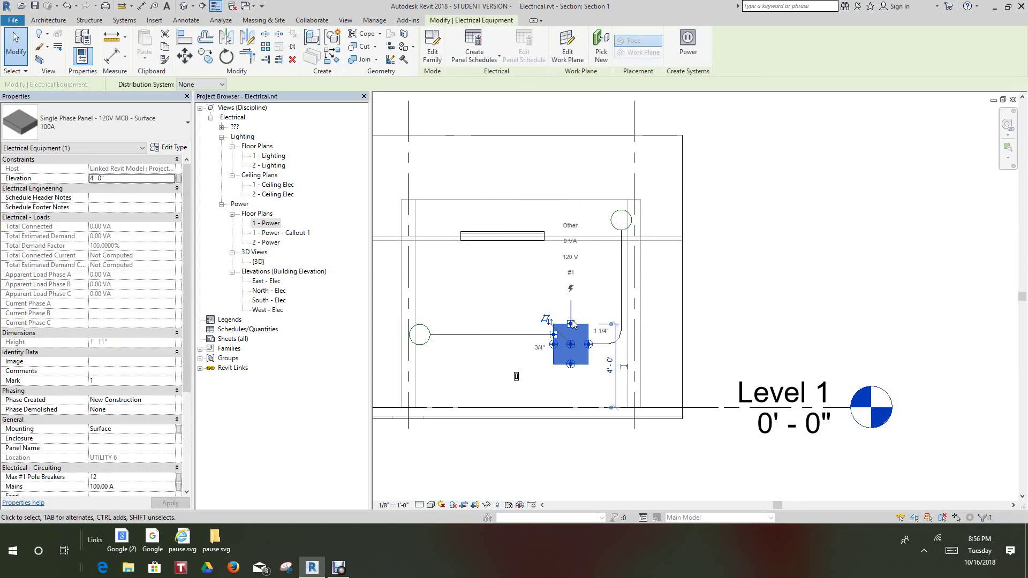
{"action": "right_click", "coordinate": [572, 321]}
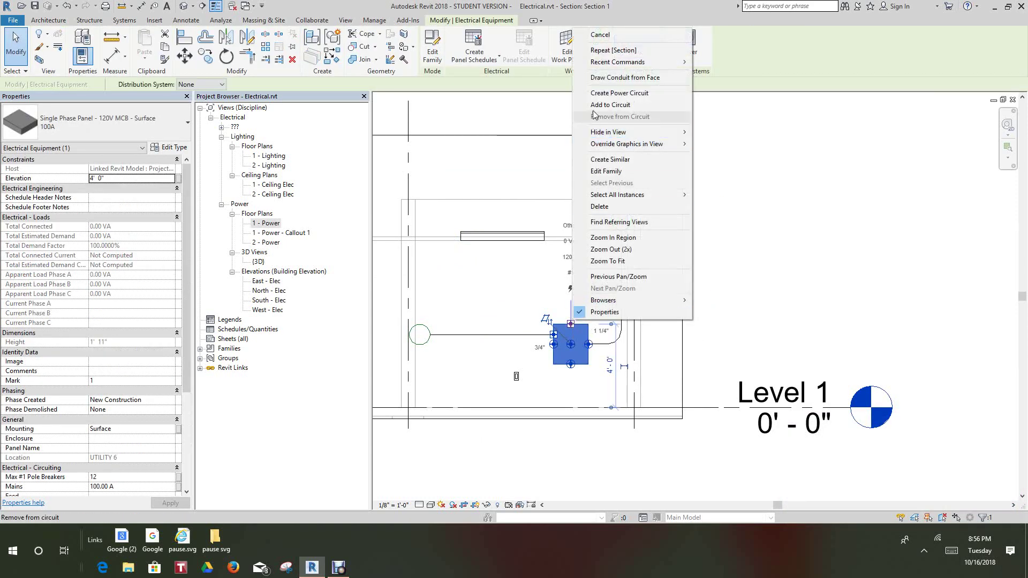
{"action": "left_click", "coordinate": [602, 77]}
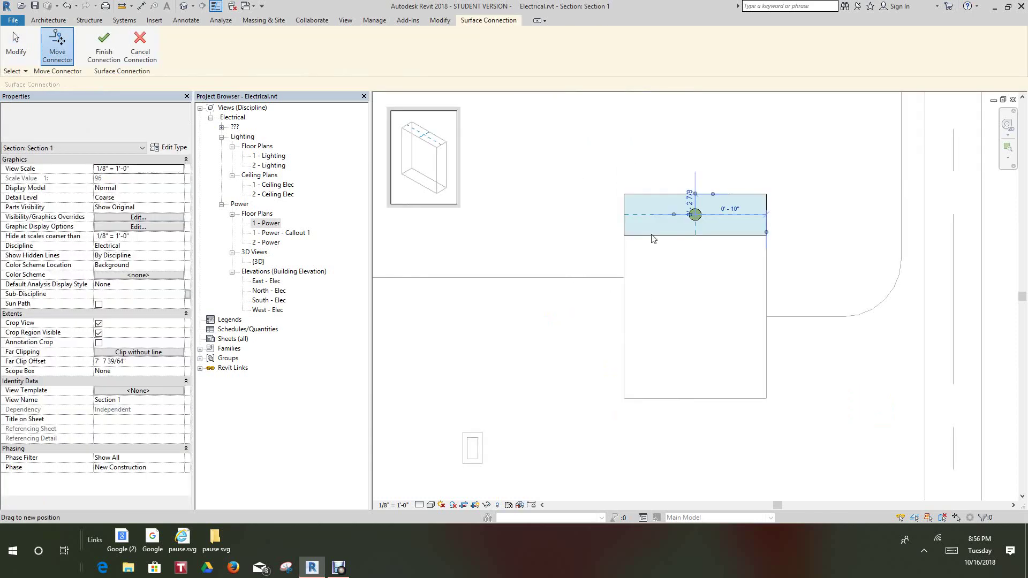
{"action": "left_click", "coordinate": [106, 38]}
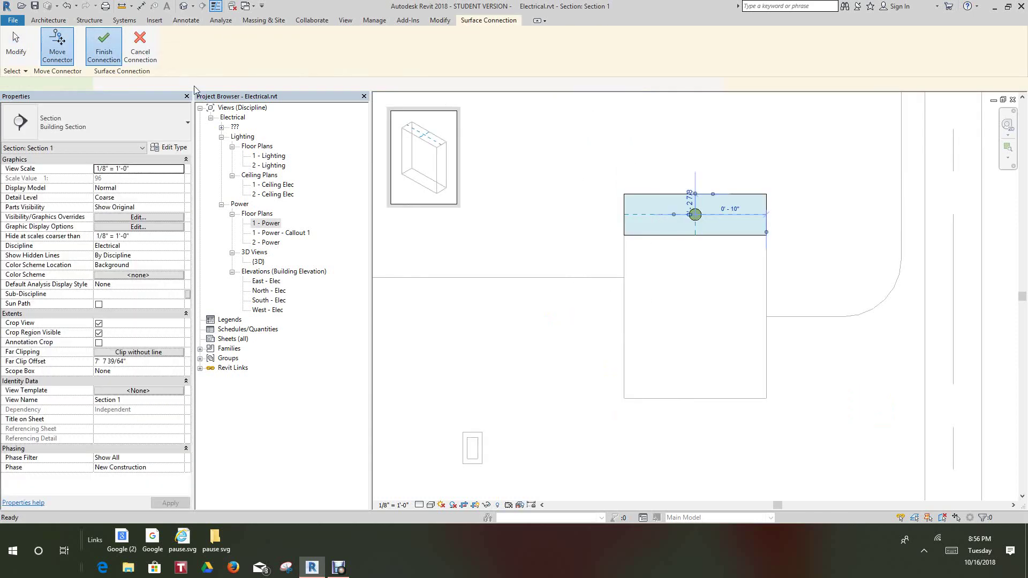
{"action": "left_click", "coordinate": [571, 262]}
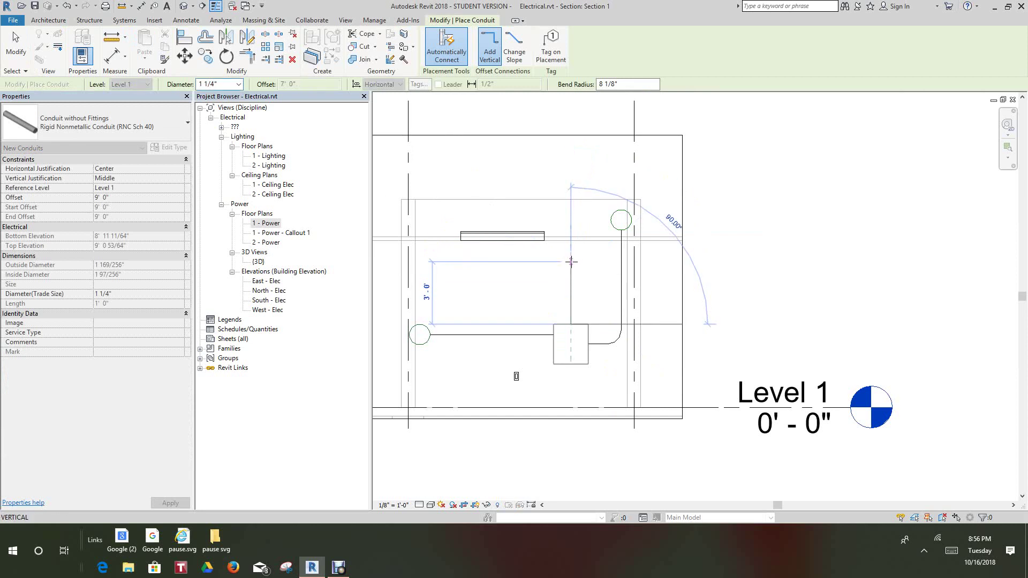
{"action": "left_click", "coordinate": [497, 261]}
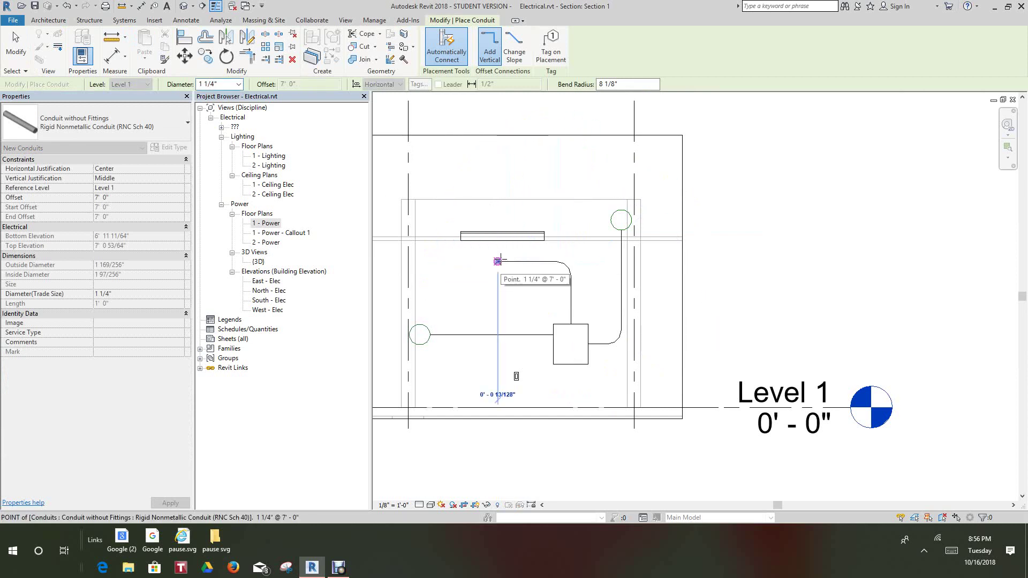
{"action": "right_click", "coordinate": [500, 259]}
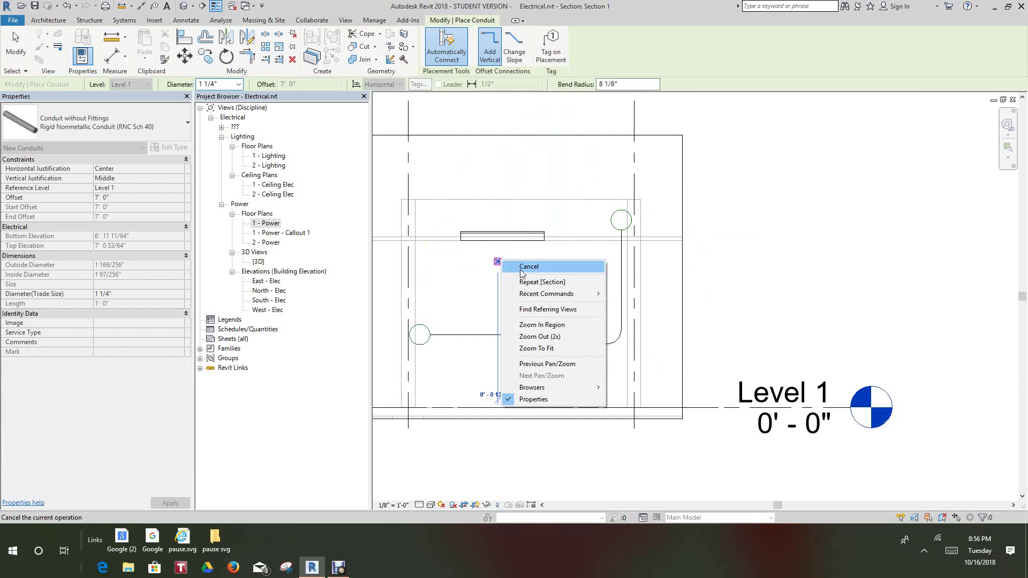
{"action": "left_click", "coordinate": [529, 269]}
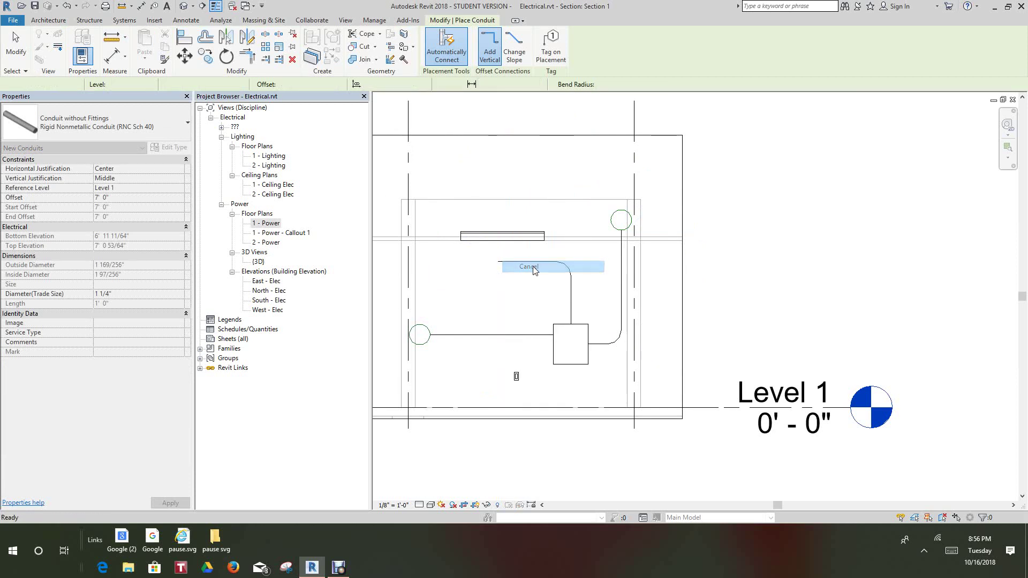
{"action": "right_click", "coordinate": [508, 278]}
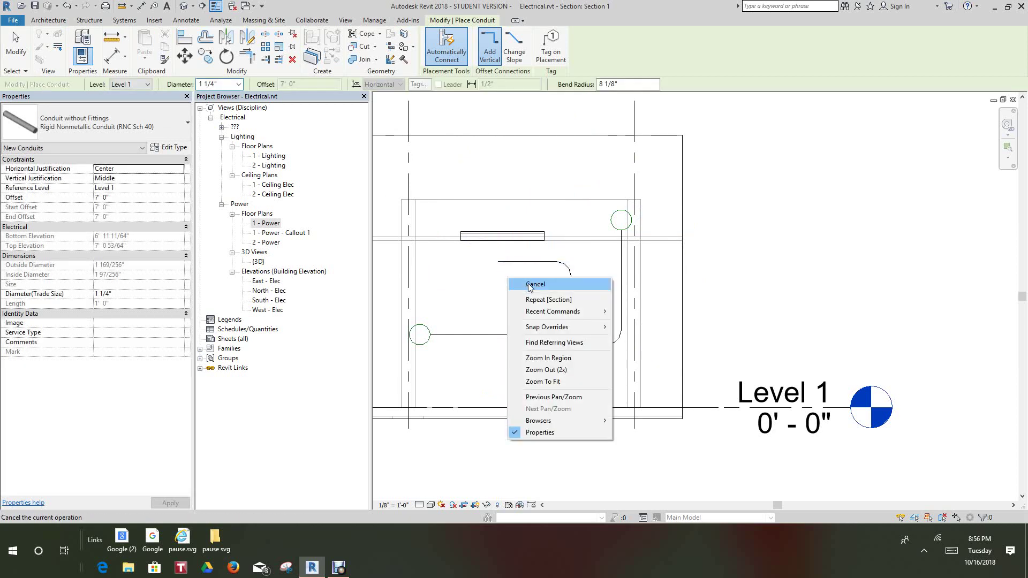
{"action": "left_click", "coordinate": [530, 284]}
Select the new conduit's horizontal segment to check its open end, and inspect the run and its bend in the section.
{"action": "left_click", "coordinate": [502, 263]}
{"action": "right_click", "coordinate": [499, 265]}
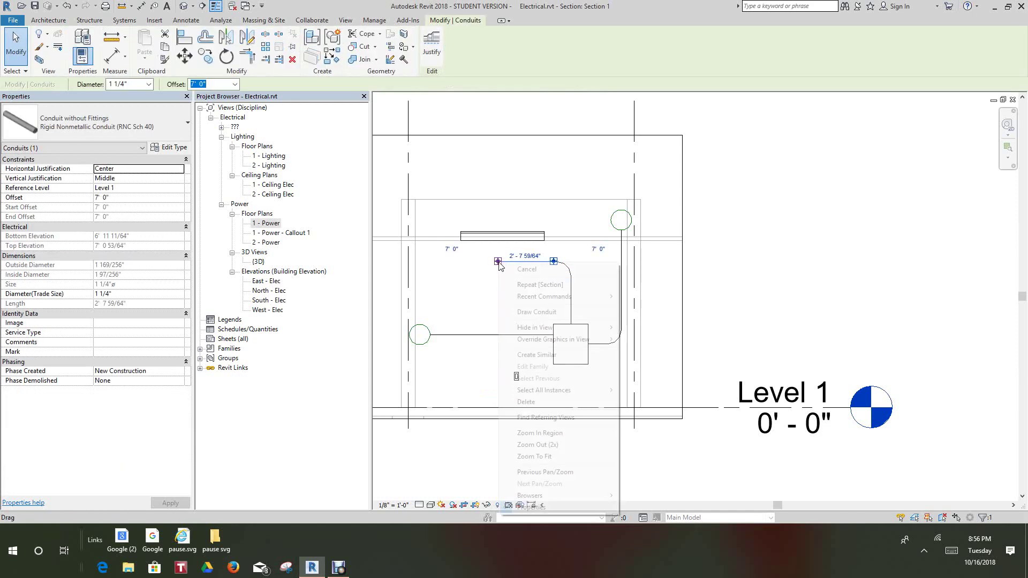
{"action": "left_click", "coordinate": [663, 285]}
{"action": "scroll", "coordinate": [605, 287], "scroll_direction": "up", "scroll_amount": 2}
{"action": "left_click", "coordinate": [593, 287]}
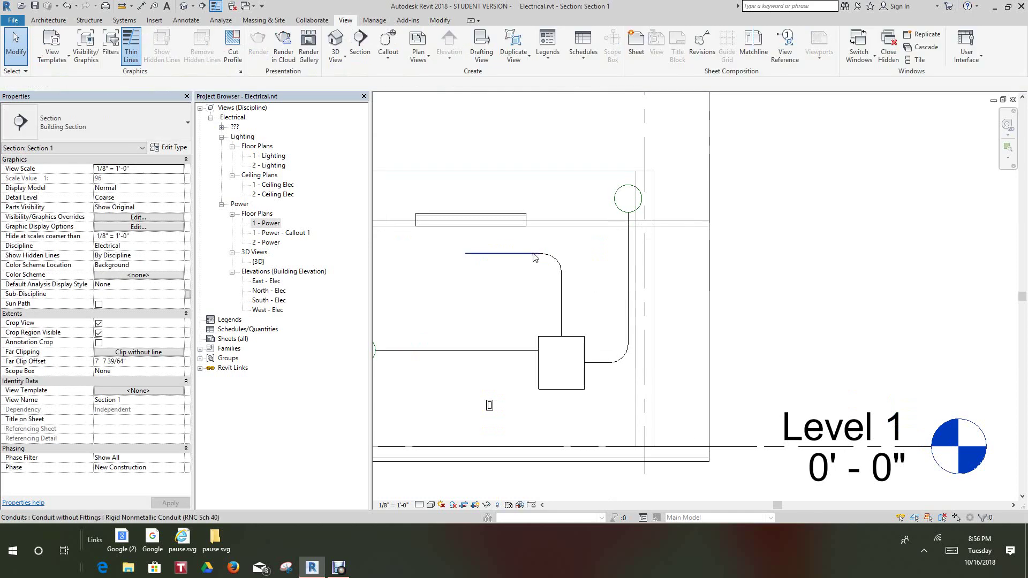
Raise the horizontal segment of the panel's top conduit run to an offset of 9' 1", above the light fixture.
{"action": "left_click", "coordinate": [521, 255]}
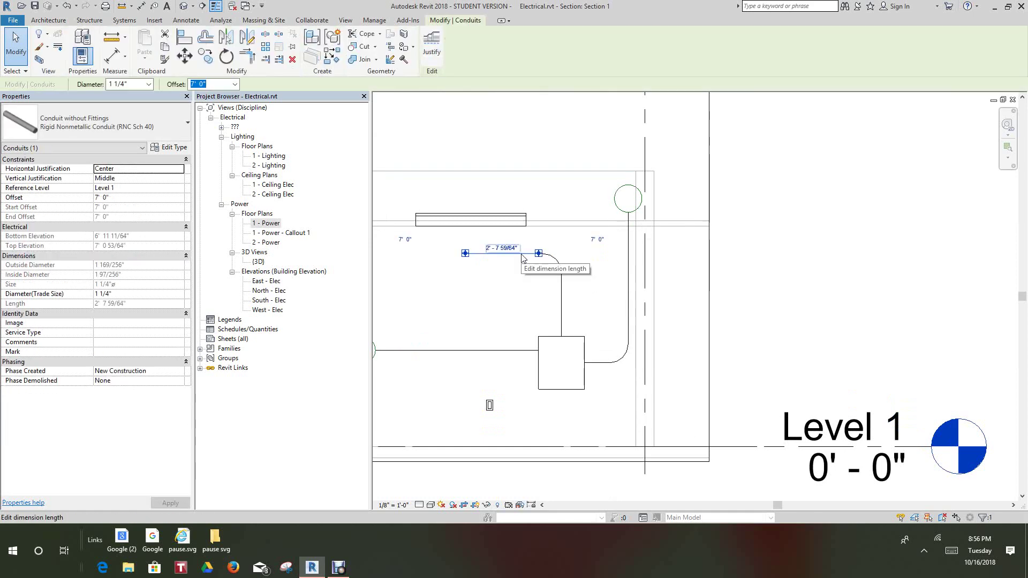
{"action": "key", "text": "Up"}
{"action": "key", "text": "Up"}
{"action": "key", "text": "Up"}
{"action": "key", "text": "Up"}
{"action": "key", "text": "Up"}
{"action": "key", "text": "Up"}
{"action": "key", "text": "Up"}
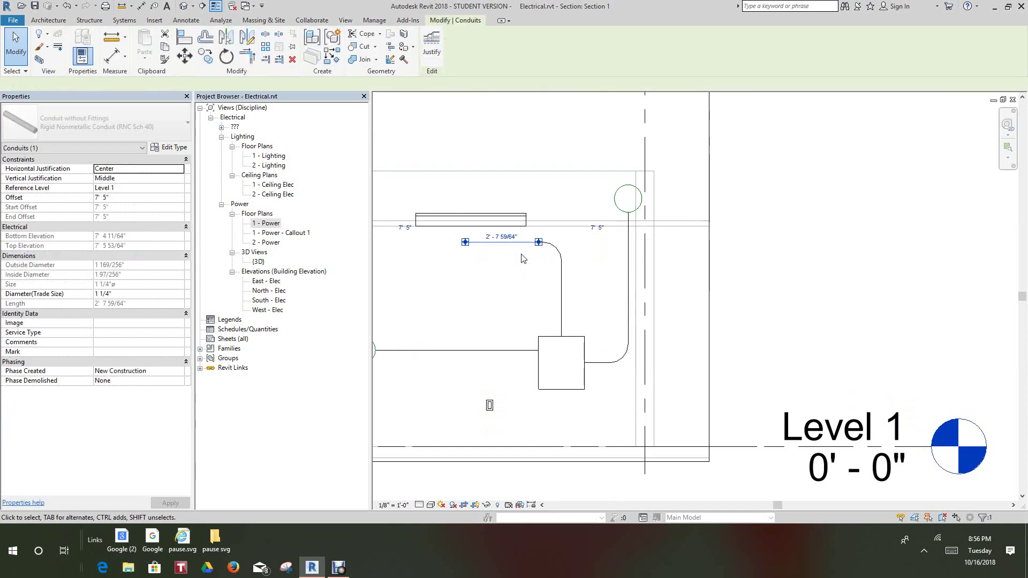
{"action": "key", "text": "Up"}
{"action": "key", "text": "Up"}
{"action": "key", "text": "Up"}
{"action": "key", "text": "Up"}
{"action": "key", "text": "Up"}
{"action": "key", "text": "Up"}
{"action": "key", "text": "Up"}
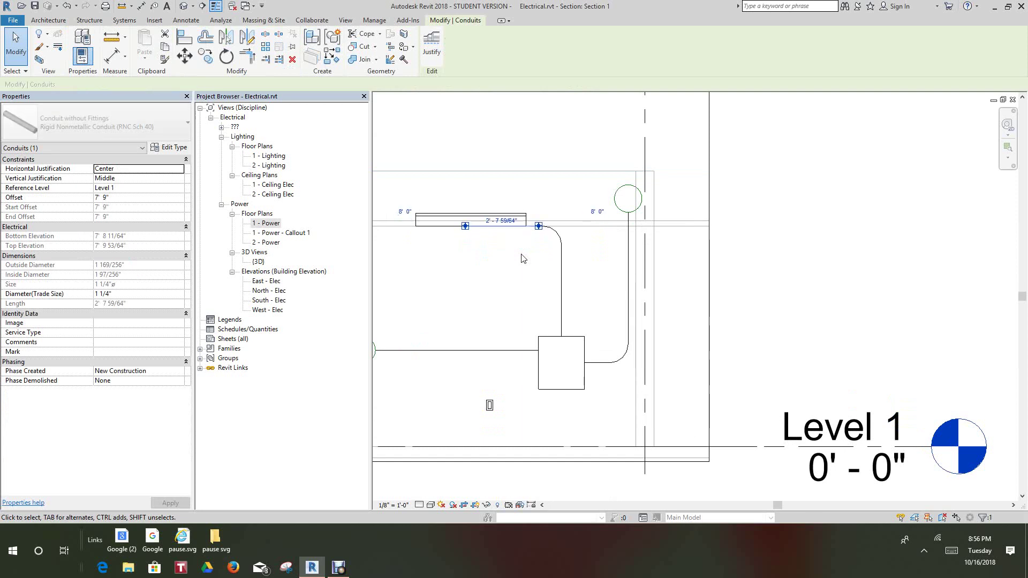
{"action": "key", "text": "Up"}
{"action": "key", "text": "Up"}
{"action": "key", "text": "Up"}
{"action": "key", "text": "Up"}
{"action": "key", "text": "Up"}
{"action": "key", "text": "Up"}
{"action": "key", "text": "Up"}
{"action": "key", "text": "Up"}
{"action": "key", "text": "Up"}
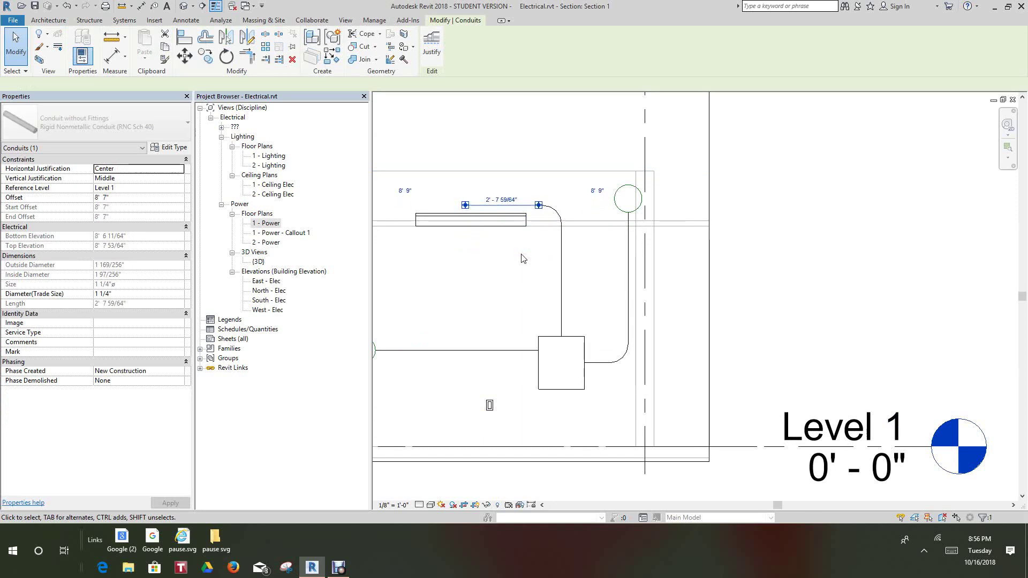
{"action": "key", "text": "Up"}
{"action": "key", "text": "Up"}
{"action": "key", "text": "Escape"}
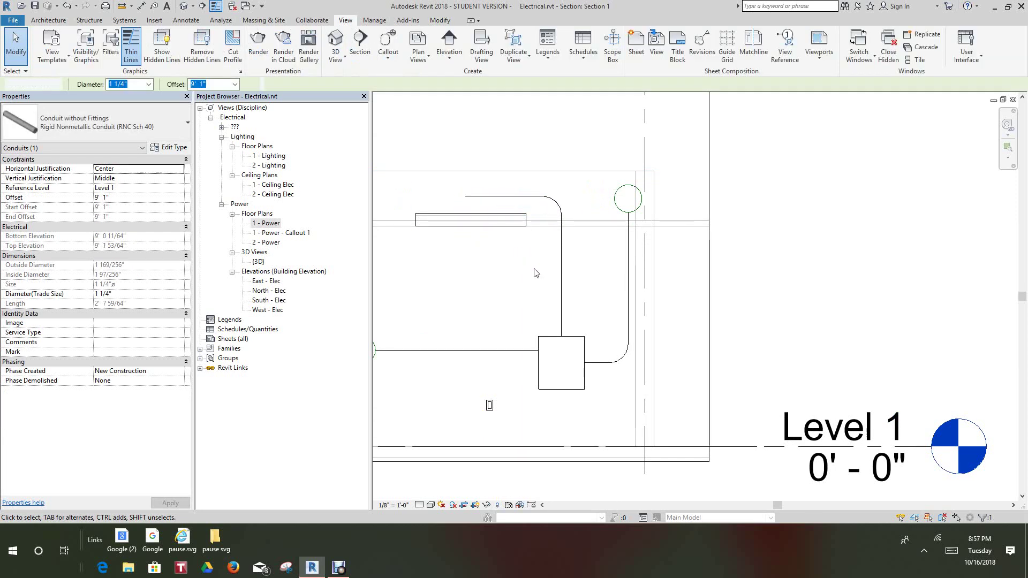
Nudge the vertical conduit segment and its attached panel sideways in both directions and return them to their starting position.
{"action": "left_click", "coordinate": [560, 316]}
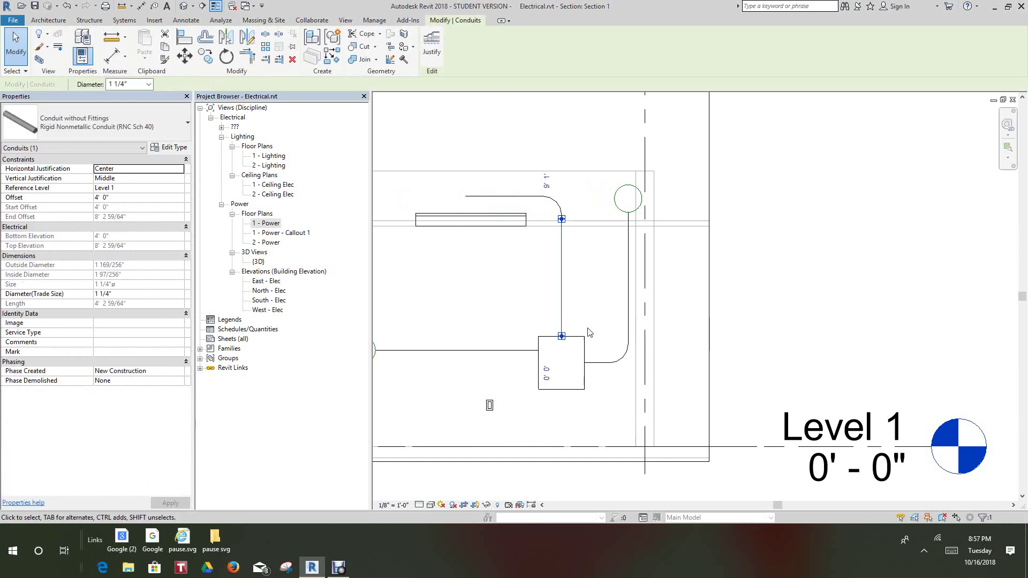
{"action": "key", "text": "Right"}
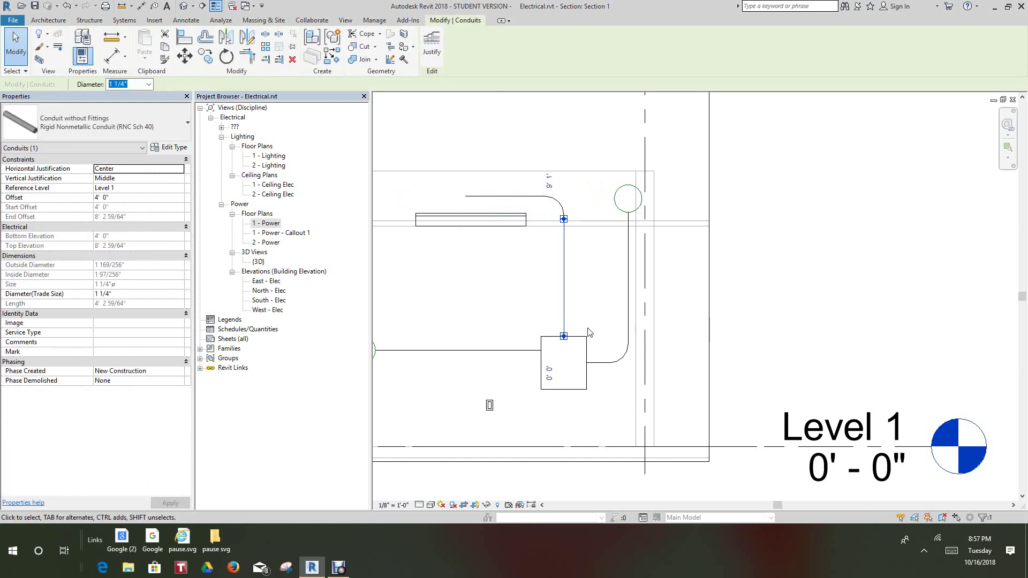
{"action": "key", "text": "Right"}
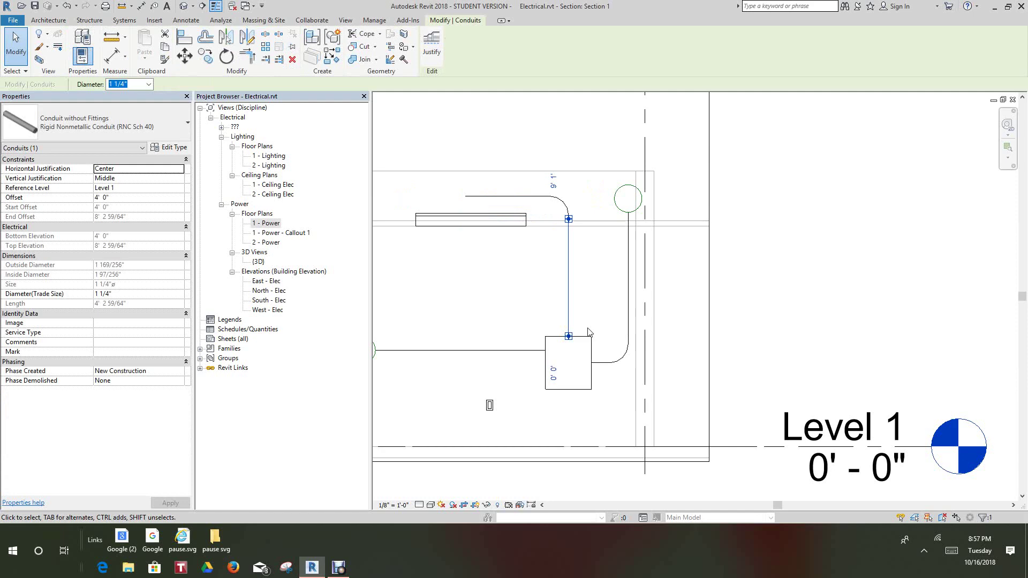
{"action": "key", "text": "Left"}
{"action": "key", "text": "Left"}
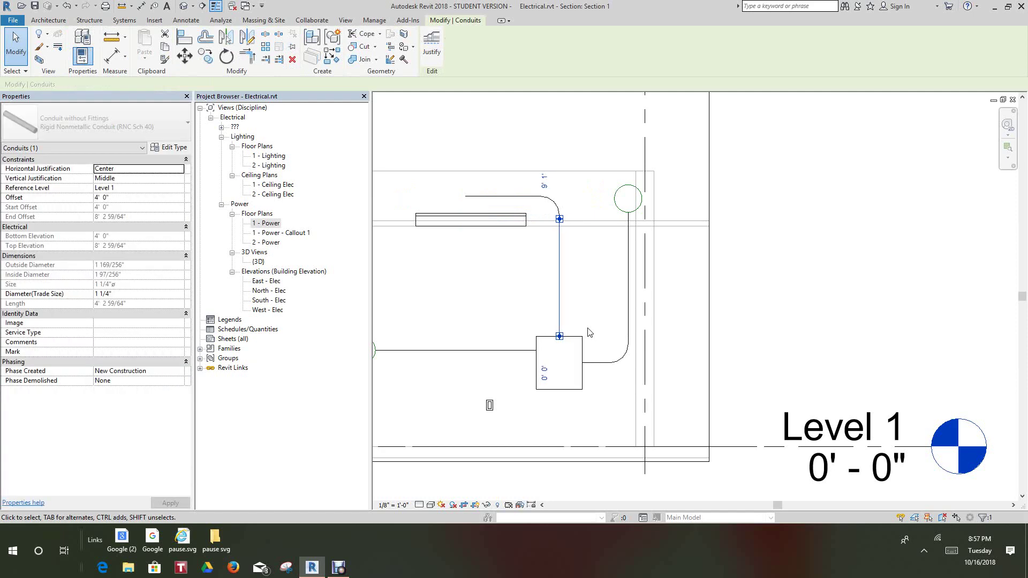
{"action": "key", "text": "Right"}
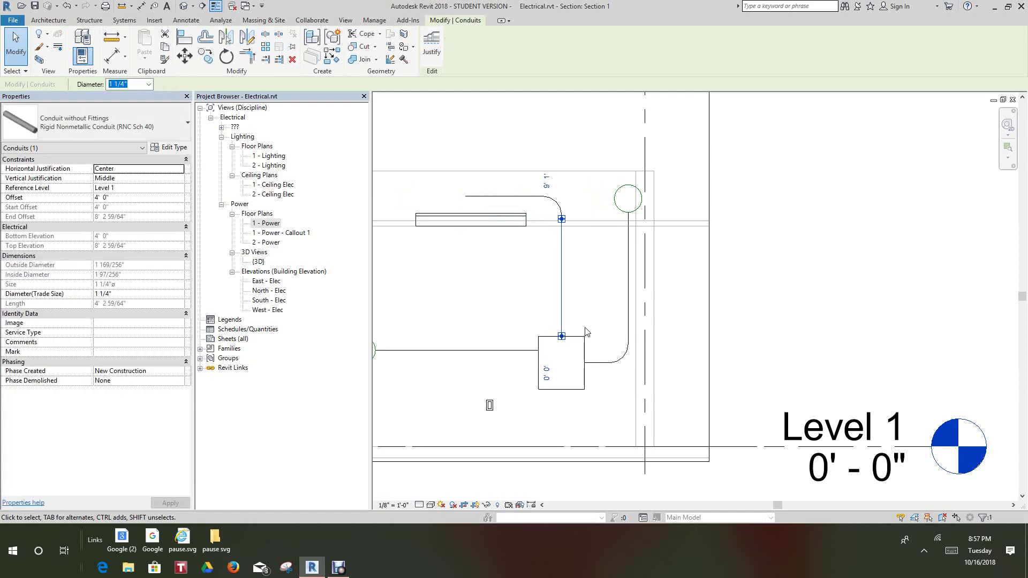
Examine the vertical conduit segment, its bend and its connection to the panel's top face in the section.
{"action": "scroll", "coordinate": [556, 353], "scroll_direction": "up", "scroll_amount": 2}
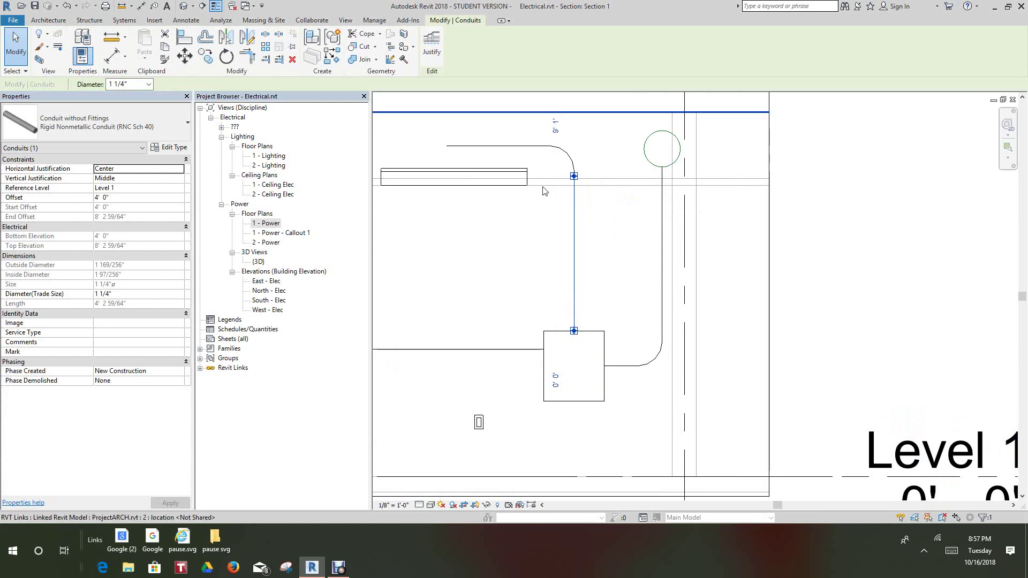
{"action": "scroll", "coordinate": [574, 201], "scroll_direction": "down", "scroll_amount": 1}
{"action": "middle_click_drag", "start_coordinate": [573, 201], "coordinate": [583, 248]}
{"action": "middle_click_drag", "start_coordinate": [594, 349], "coordinate": [597, 343]}
{"action": "scroll", "coordinate": [599, 343], "scroll_direction": "up", "scroll_amount": 1}
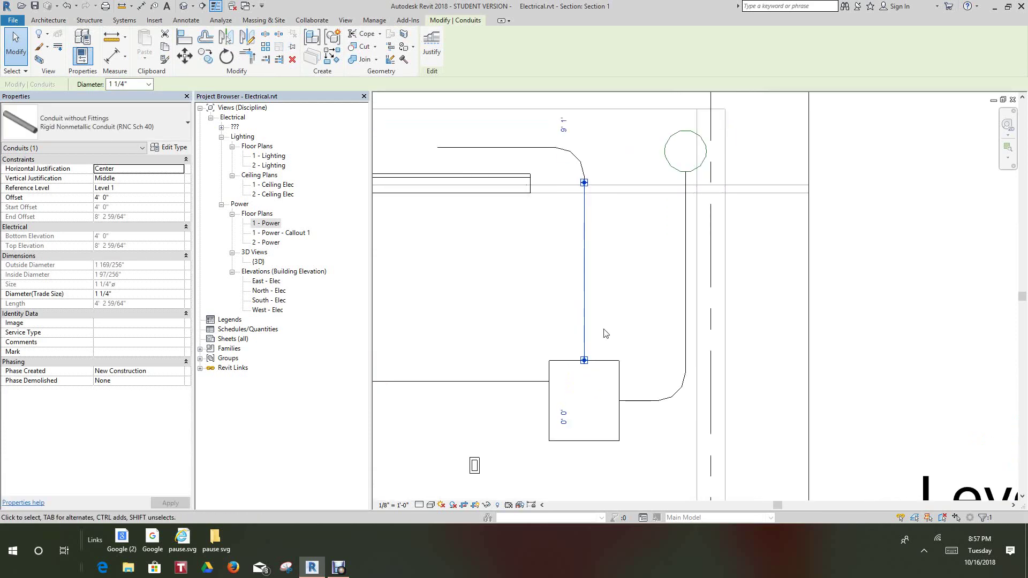
{"action": "left_click", "coordinate": [604, 331]}
{"action": "left_click", "coordinate": [586, 340]}
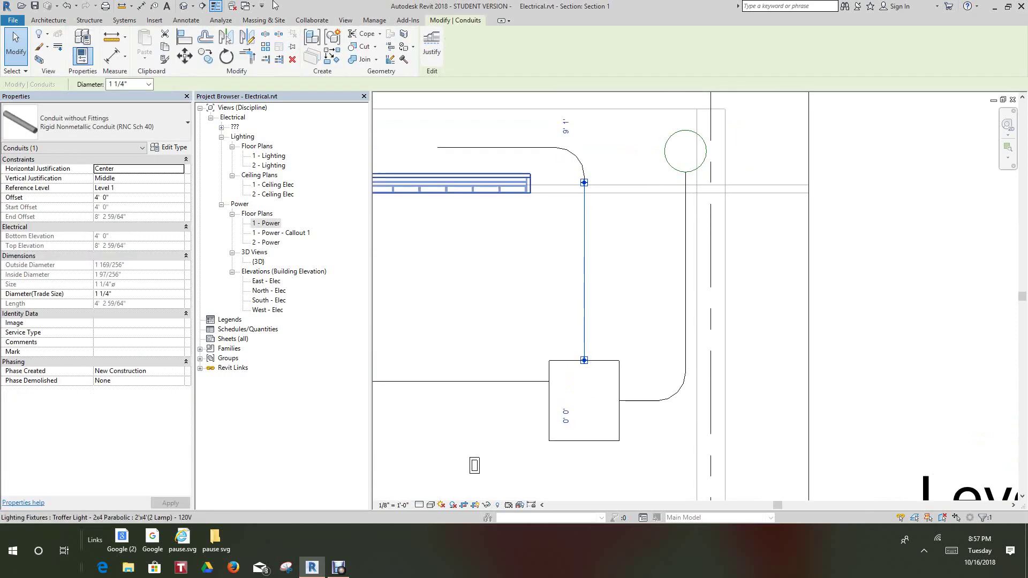
{"action": "left_click", "coordinate": [489, 266]}
{"action": "scroll", "coordinate": [557, 196], "scroll_direction": "down", "scroll_amount": 1}
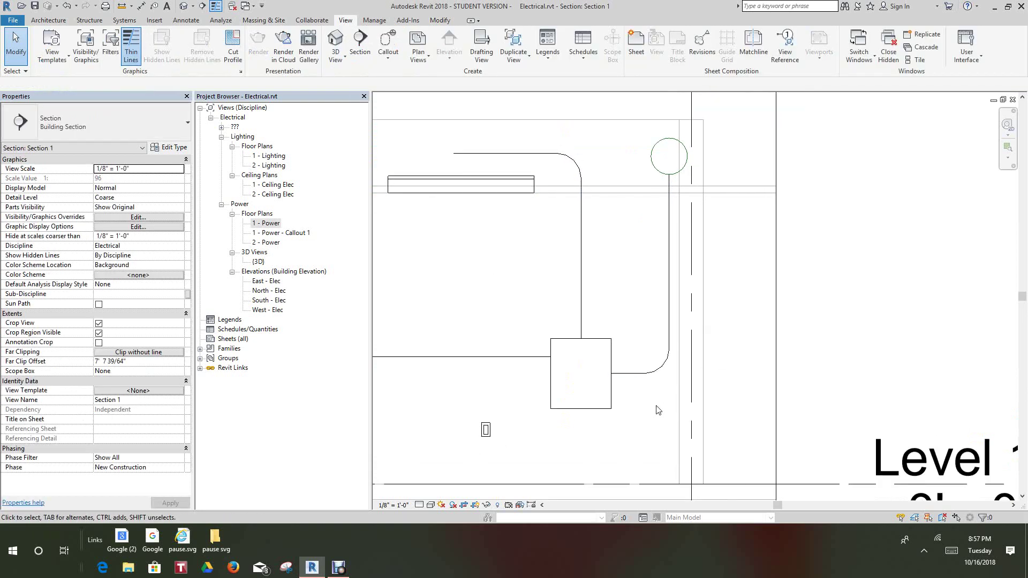
Try creating parallel conduits from the panel's vertical conduit segment with horizontal number 2, vertical number 4 and same bend radius, and undo it.
{"action": "left_click", "coordinate": [124, 21]}
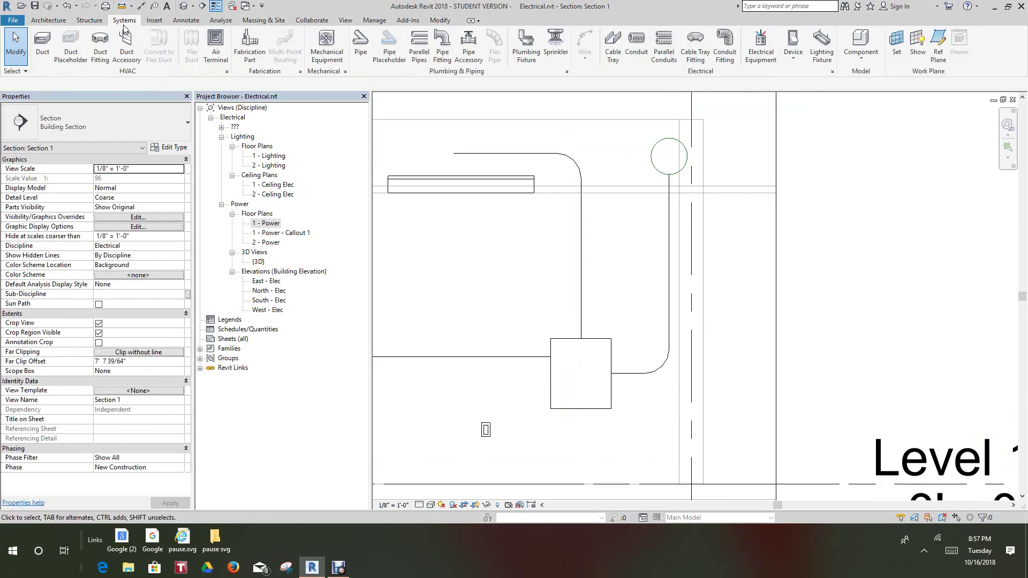
{"action": "left_click", "coordinate": [663, 51]}
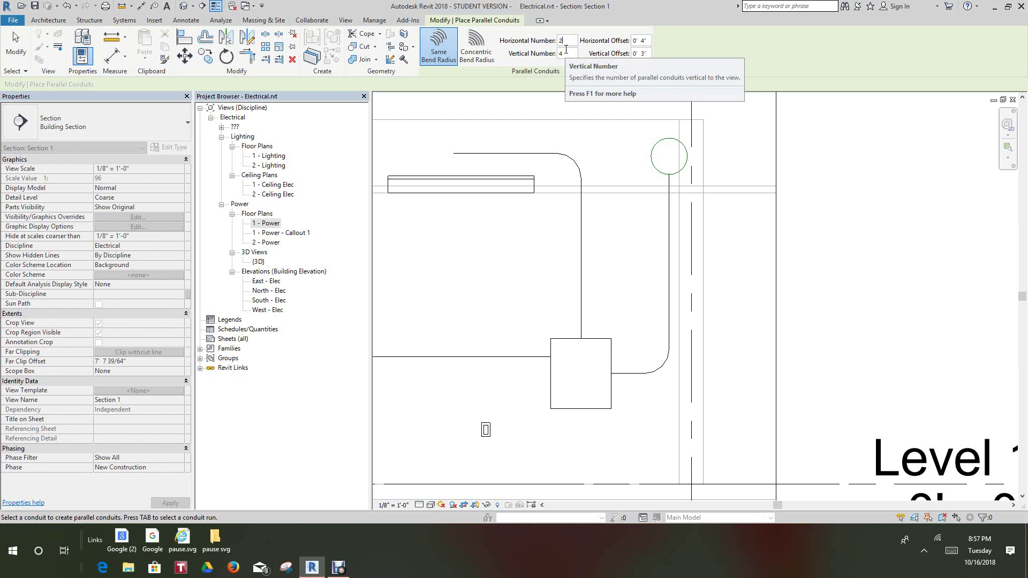
{"action": "left_click", "coordinate": [579, 279]}
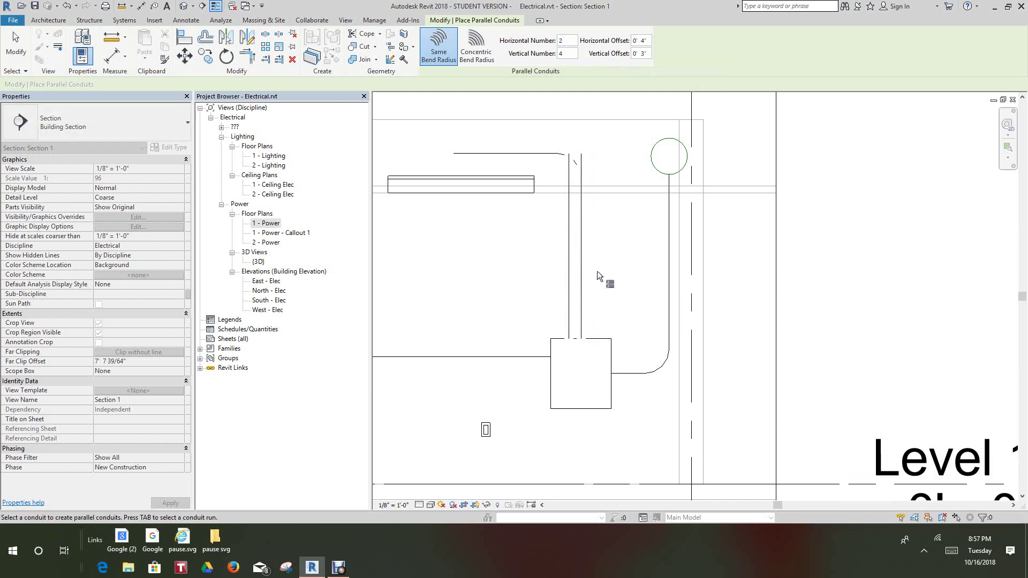
{"action": "right_click", "coordinate": [656, 268]}
{"action": "left_click", "coordinate": [672, 275]}
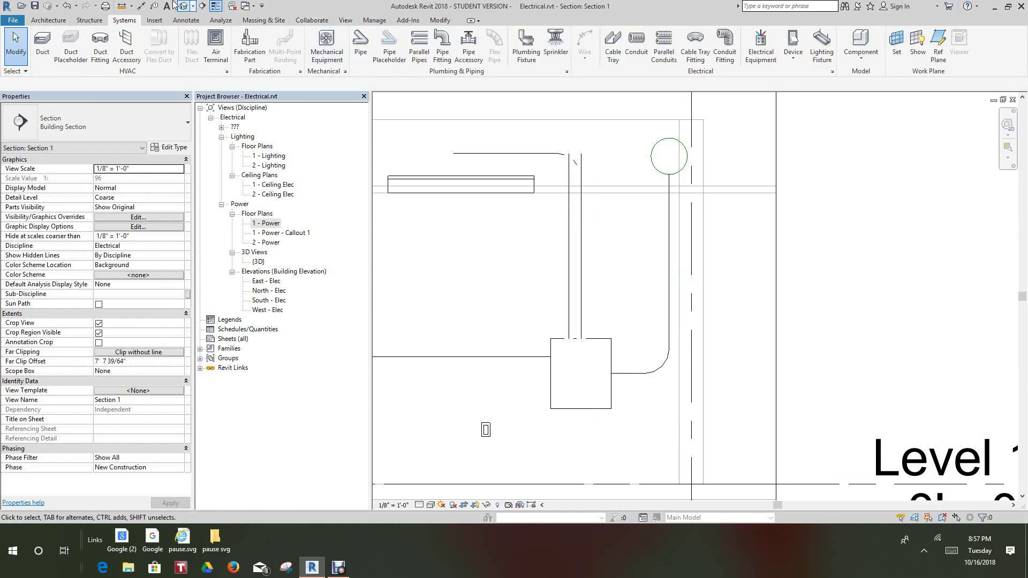
{"action": "left_click", "coordinate": [66, 6]}
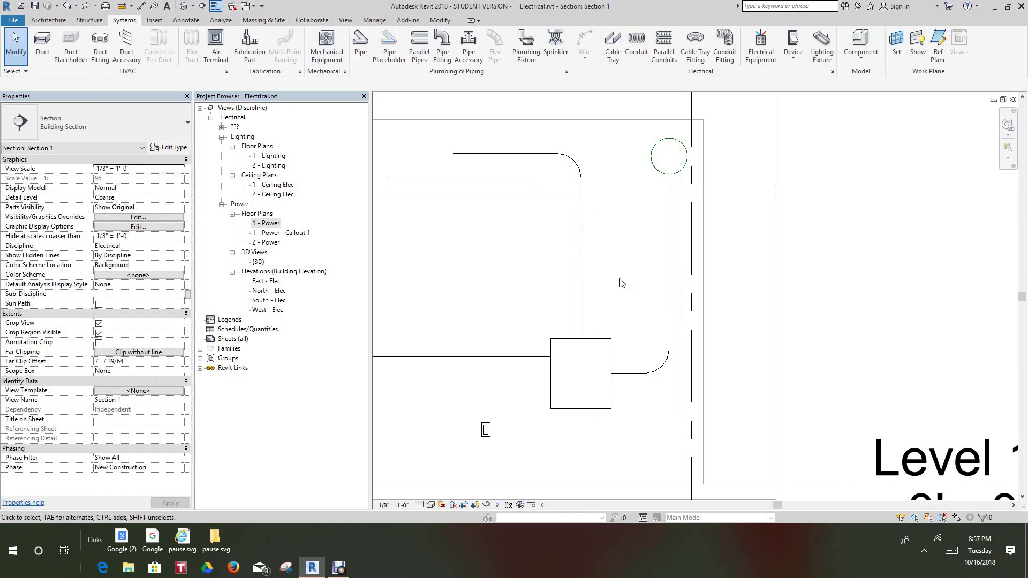
Set the section view's detail level to Fine and inspect the conduit runs around the panel.
{"action": "scroll", "coordinate": [628, 288], "scroll_direction": "down", "scroll_amount": 1}
{"action": "middle_click_drag", "start_coordinate": [628, 288], "coordinate": [637, 300]}
{"action": "scroll", "coordinate": [636, 302], "scroll_direction": "down", "scroll_amount": 1}
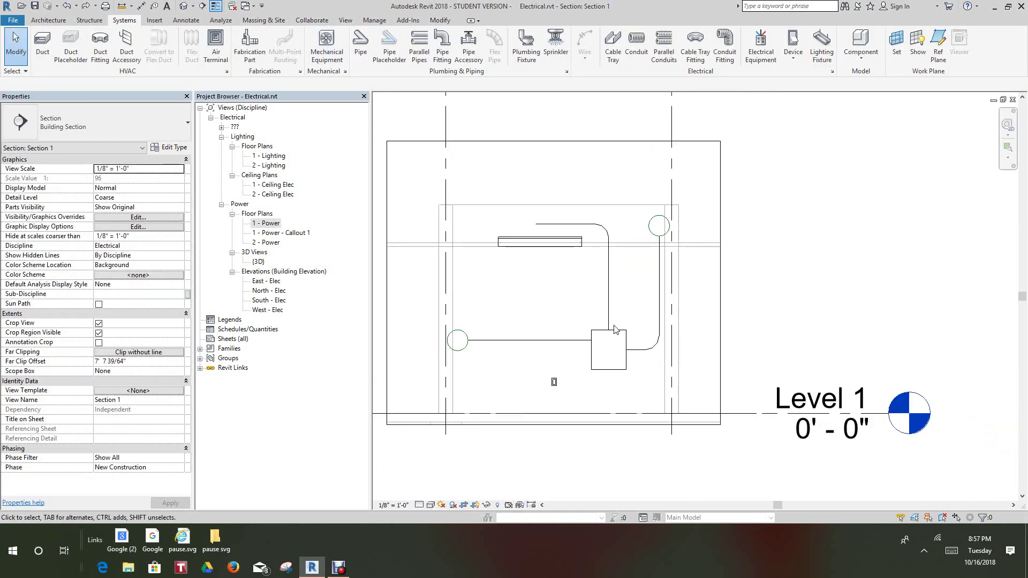
{"action": "left_click", "coordinate": [421, 504]}
{"action": "left_click", "coordinate": [427, 494]}
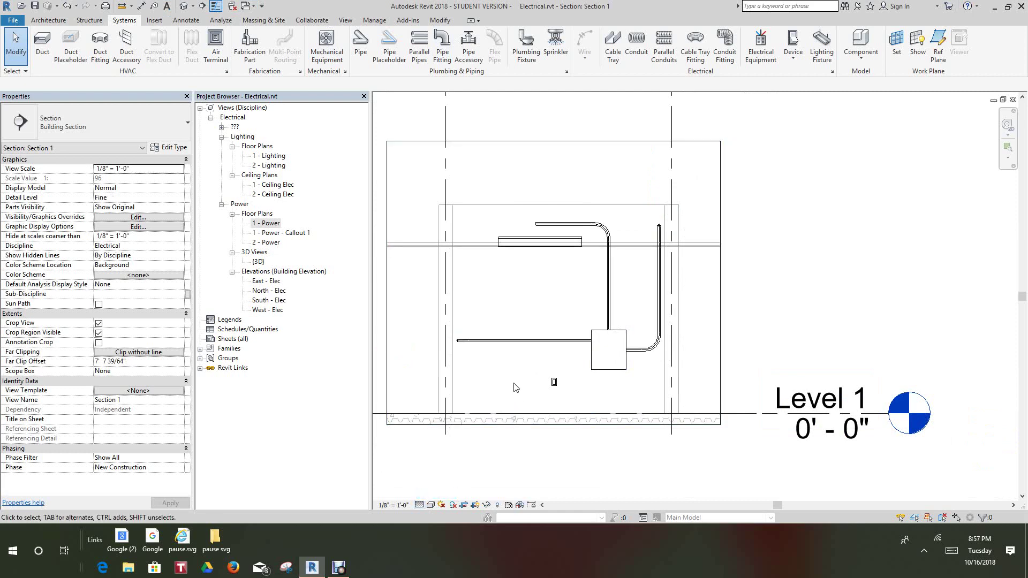
{"action": "scroll", "coordinate": [534, 330], "scroll_direction": "up", "scroll_amount": 4}
{"action": "middle_click_drag", "start_coordinate": [673, 252], "coordinate": [682, 279]}
{"action": "scroll", "coordinate": [681, 279], "scroll_direction": "down", "scroll_amount": 3}
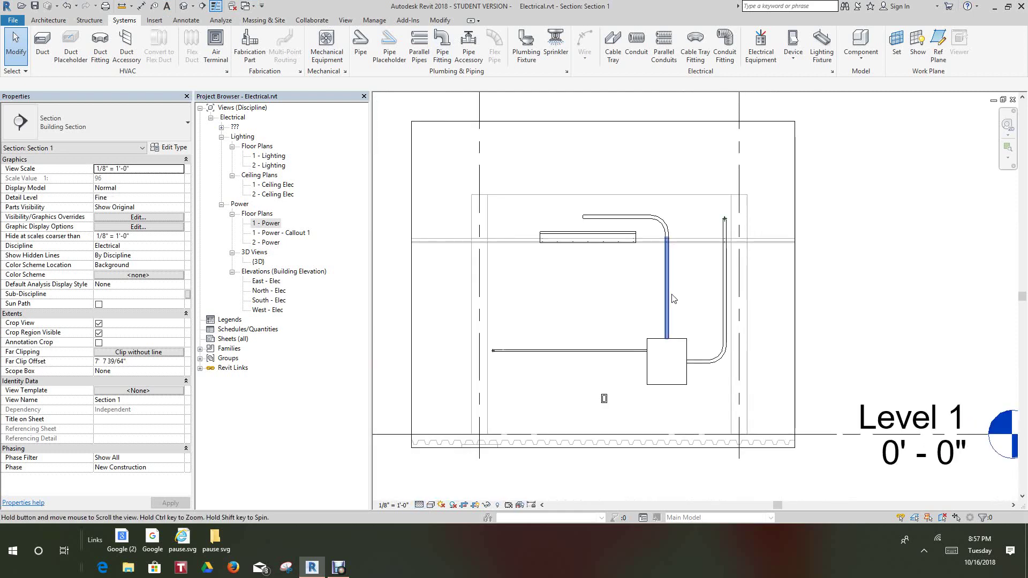
{"action": "scroll", "coordinate": [675, 392], "scroll_direction": "up", "scroll_amount": 2}
{"action": "scroll", "coordinate": [669, 398], "scroll_direction": "down", "scroll_amount": 2}
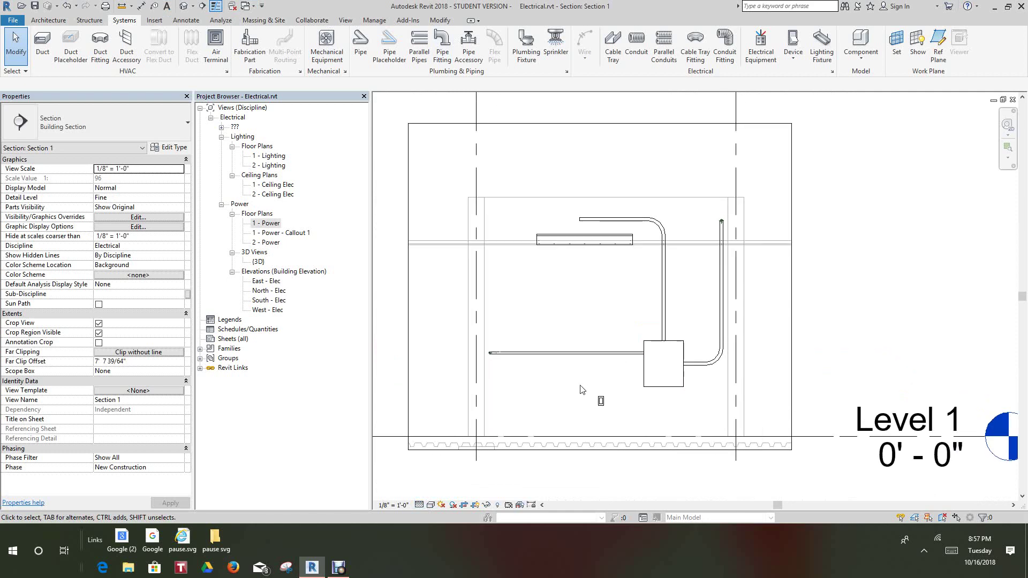
{"action": "scroll", "coordinate": [573, 382], "scroll_direction": "up", "scroll_amount": 2}
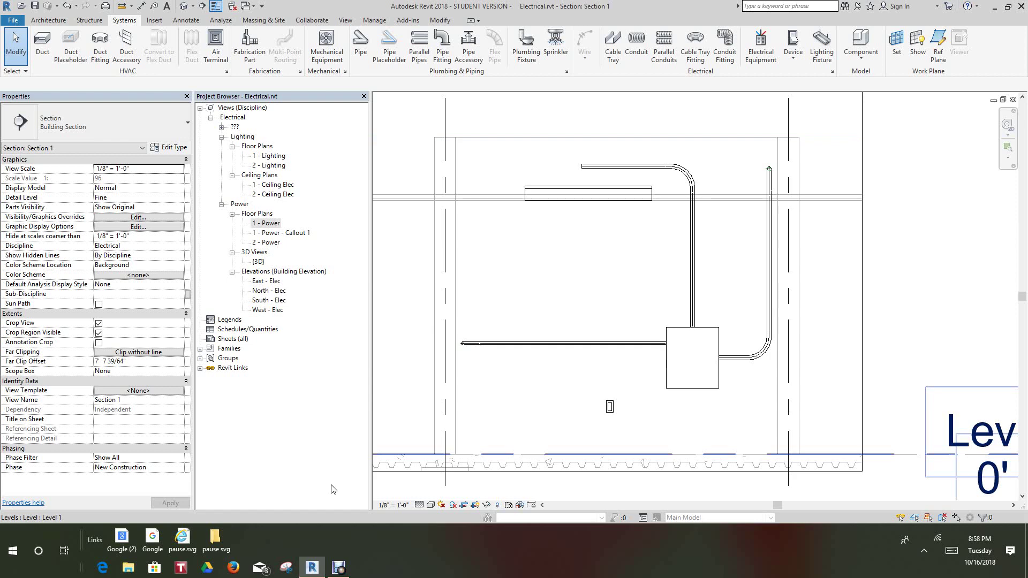
{"action": "left_click", "coordinate": [338, 567]}
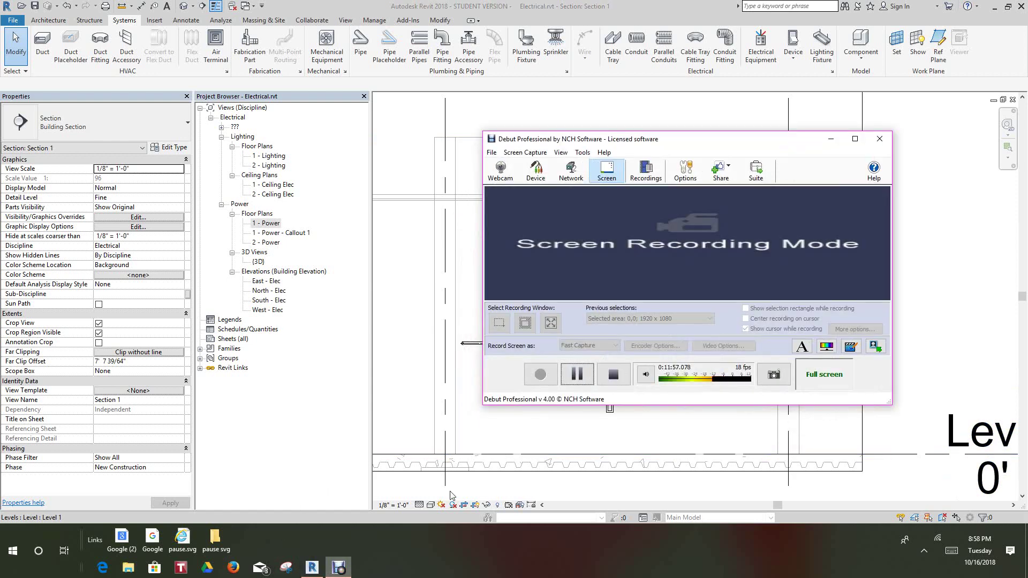